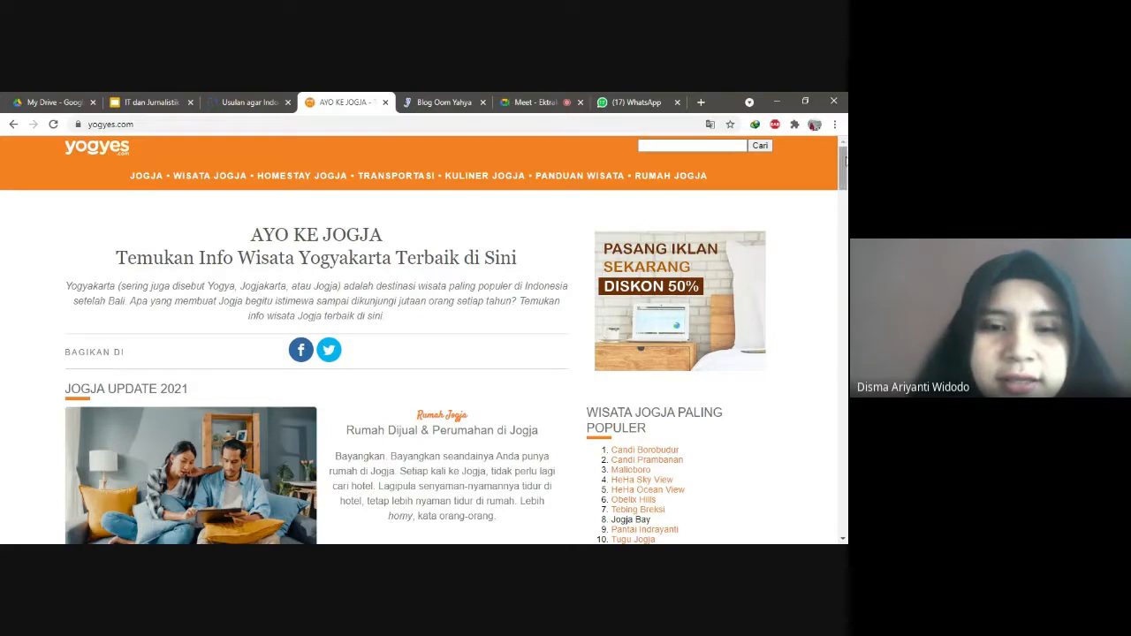
Step: Browse the yogyes.com home page and open the Kuliner Jogja culinary page
scroll(845, 160, "down", 2)
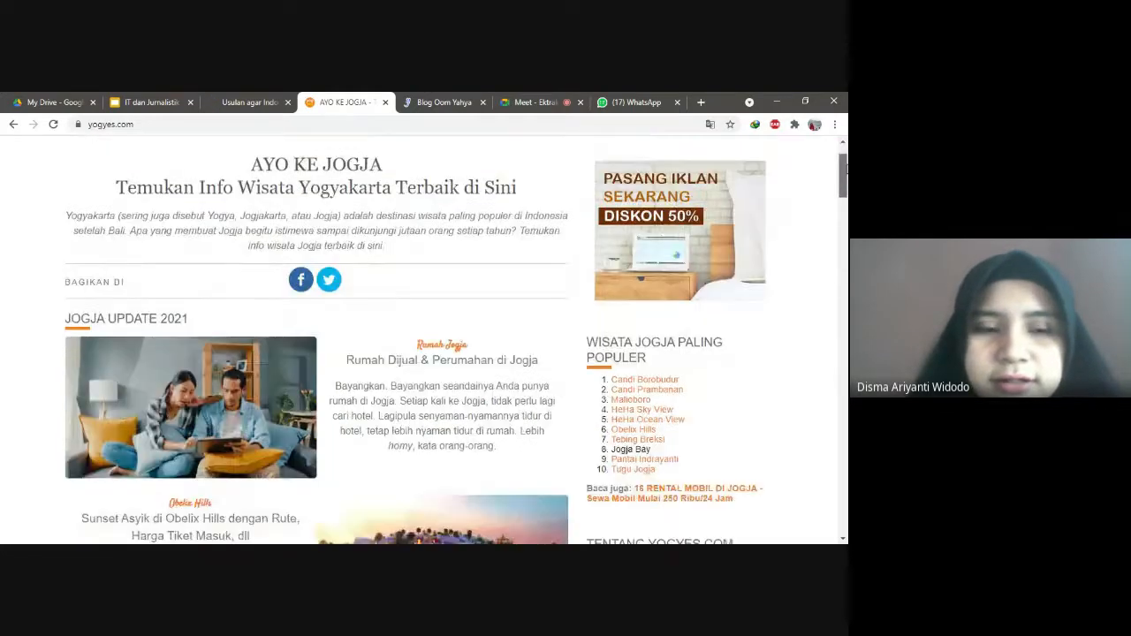
scroll(846, 168, "down", 4)
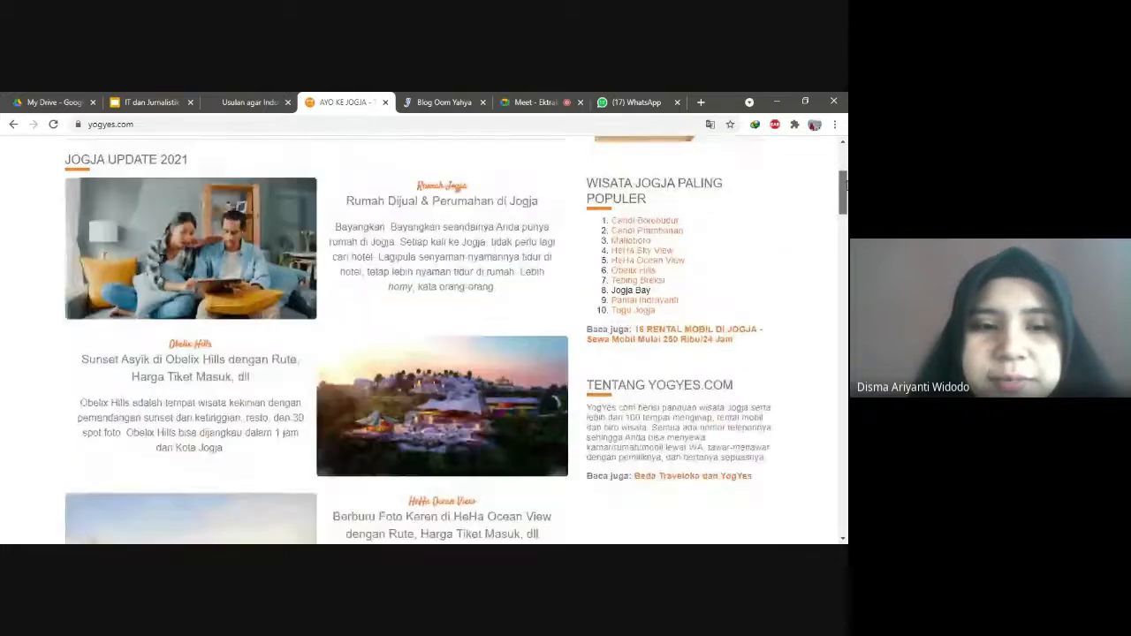
scroll(845, 184, "down", 6)
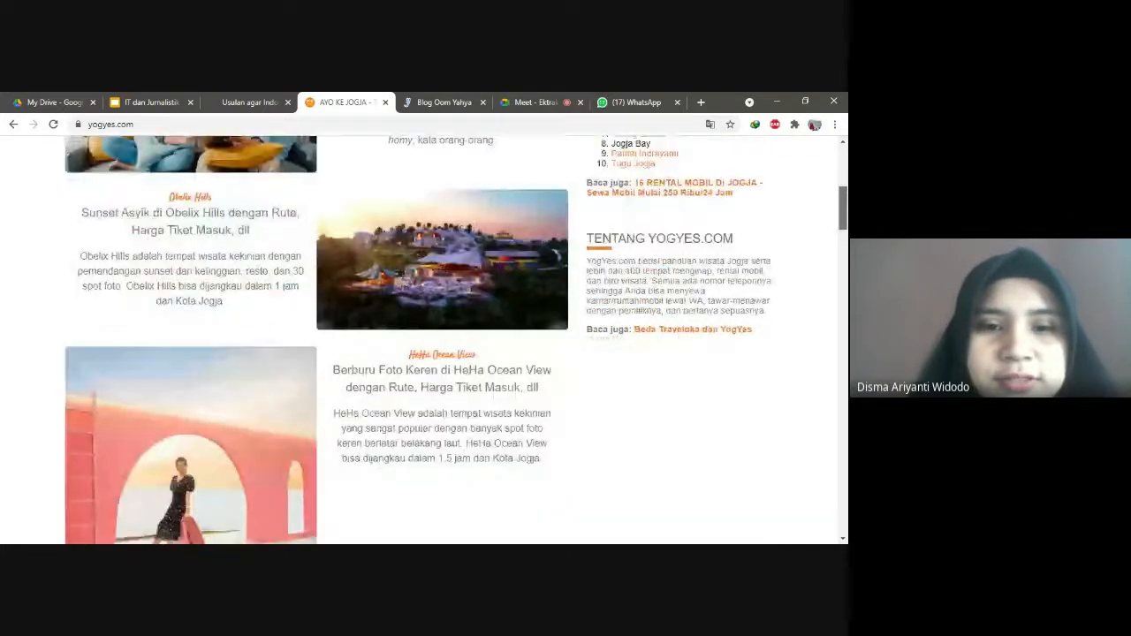
scroll(449, 341, "up", 6)
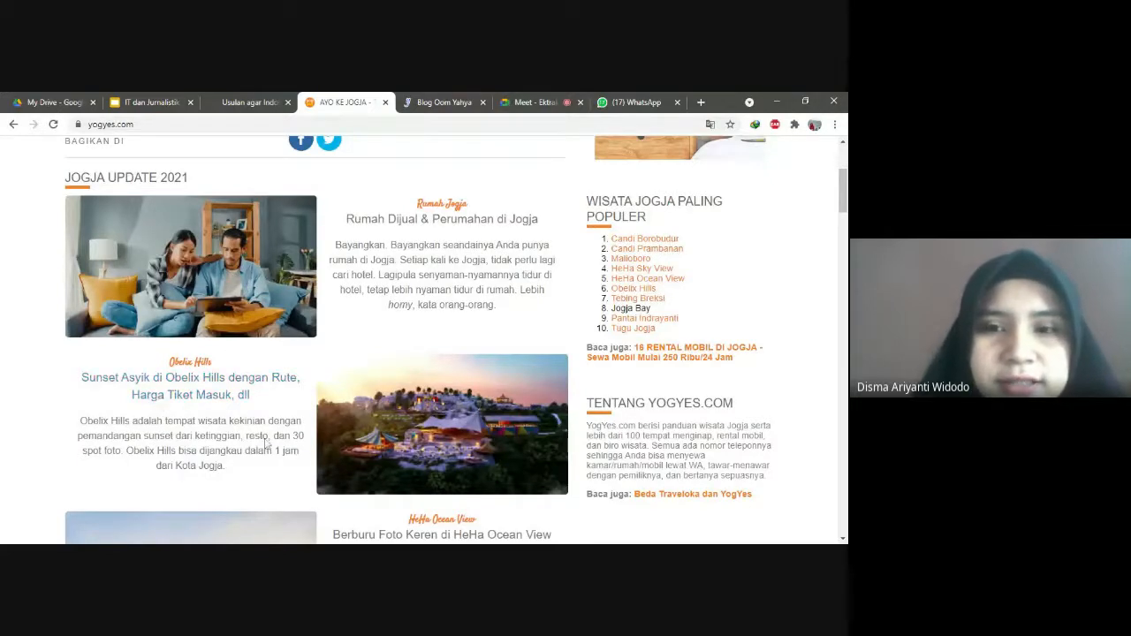
left_click_drag(842, 213, 842, 496)
left_click_drag(846, 160, 844, 152)
left_click(468, 176)
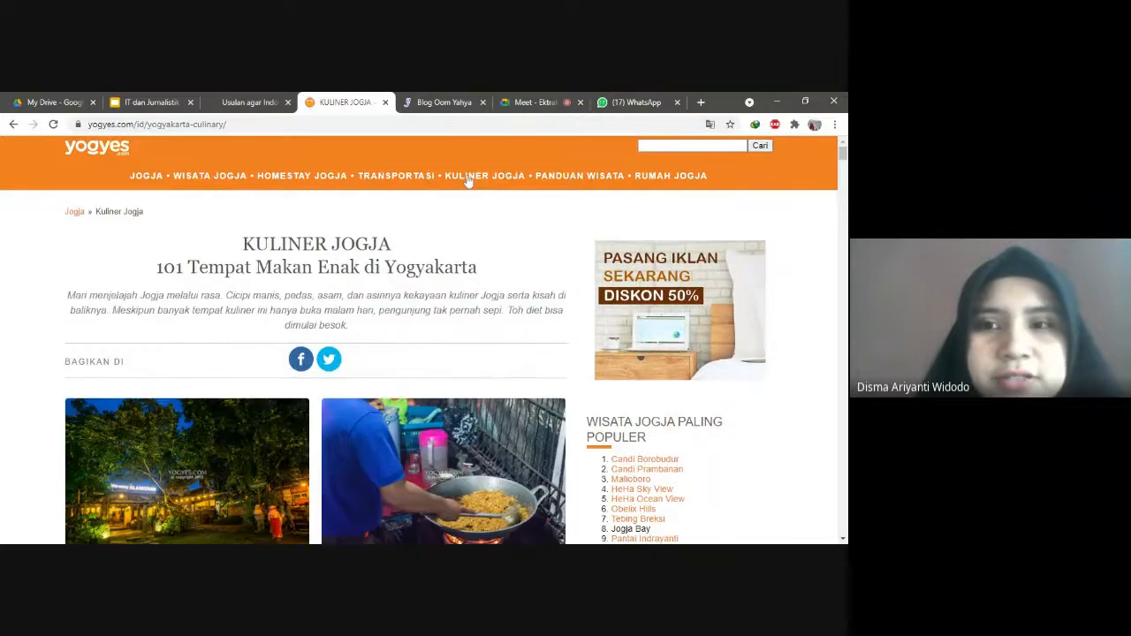
Step: Skim the Kuliner Jogja listings, then switch to the Blog Oom Yahya site
scroll(424, 340, "down", 10)
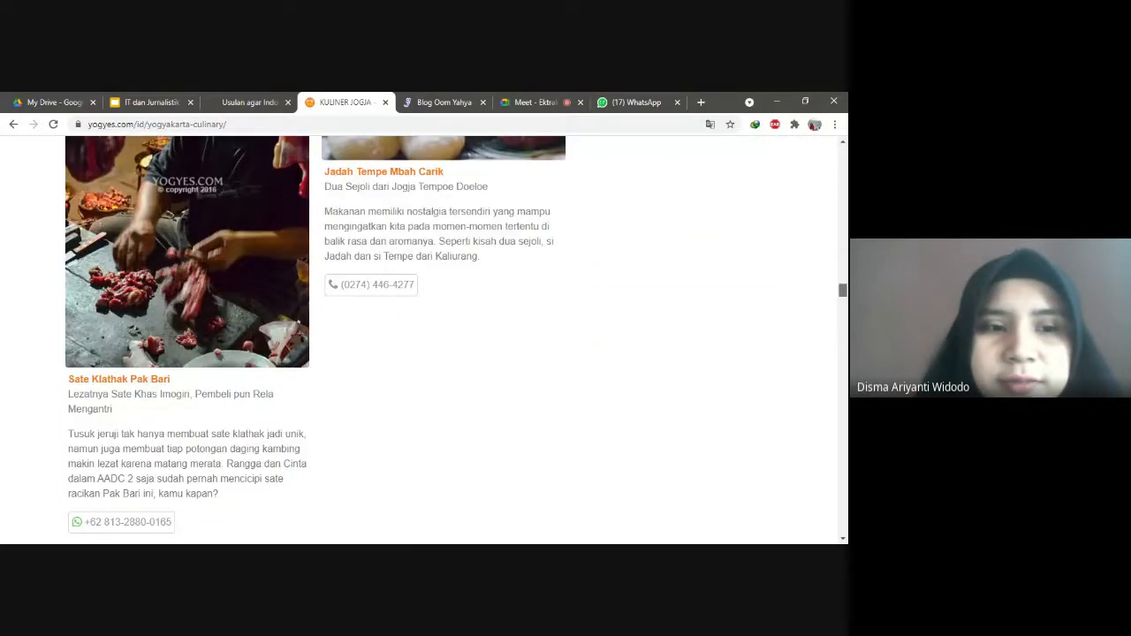
scroll(792, 220, "up", 4)
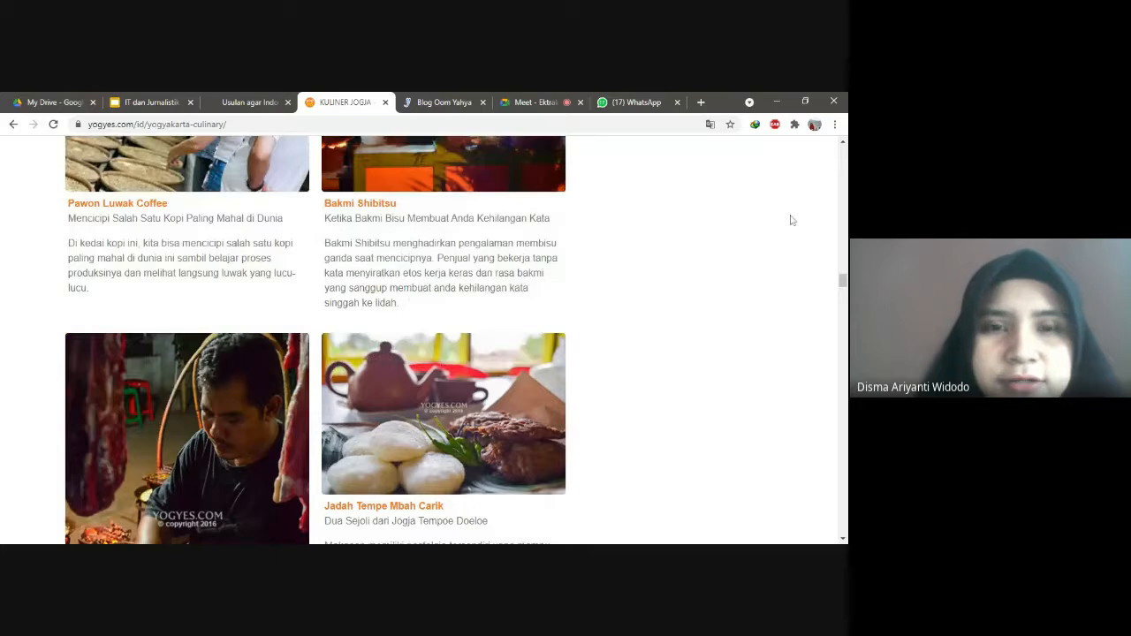
left_click(439, 102)
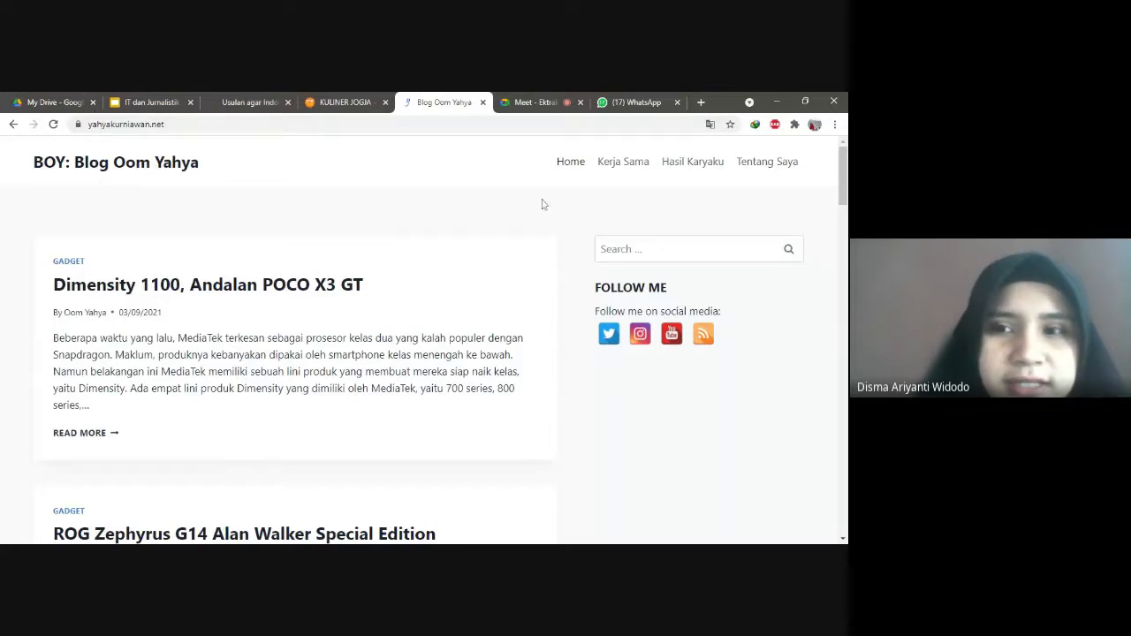
Step: Scroll through the Blog Oom Yahya posts, then return to the slides' Contoh Blog slide
scroll(424, 345, "down", 2)
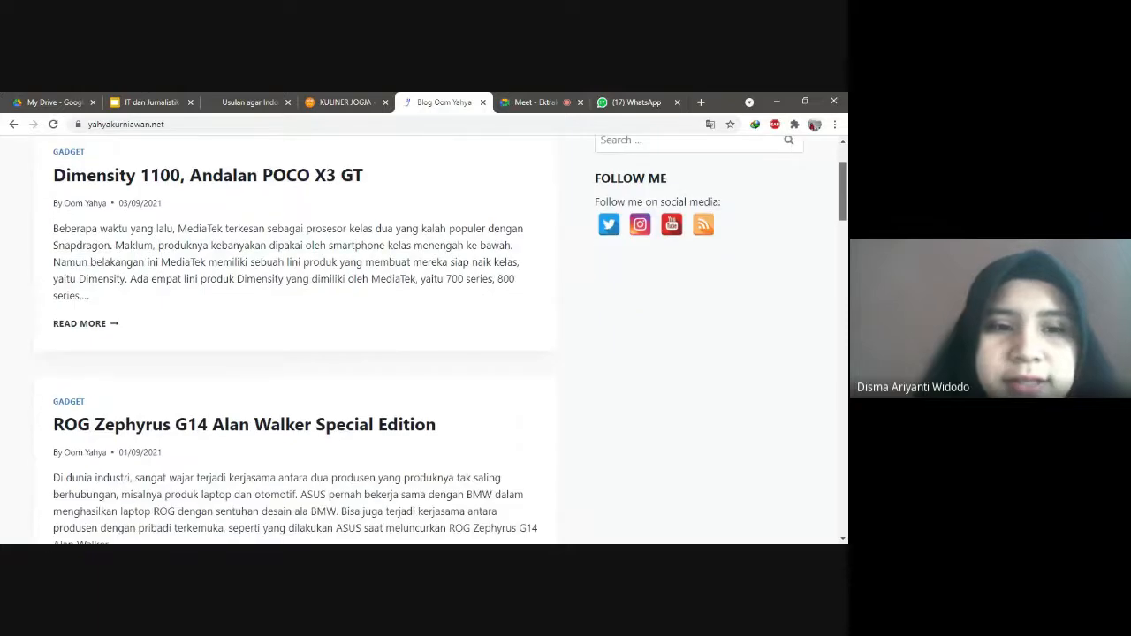
scroll(425, 344, "down", 2)
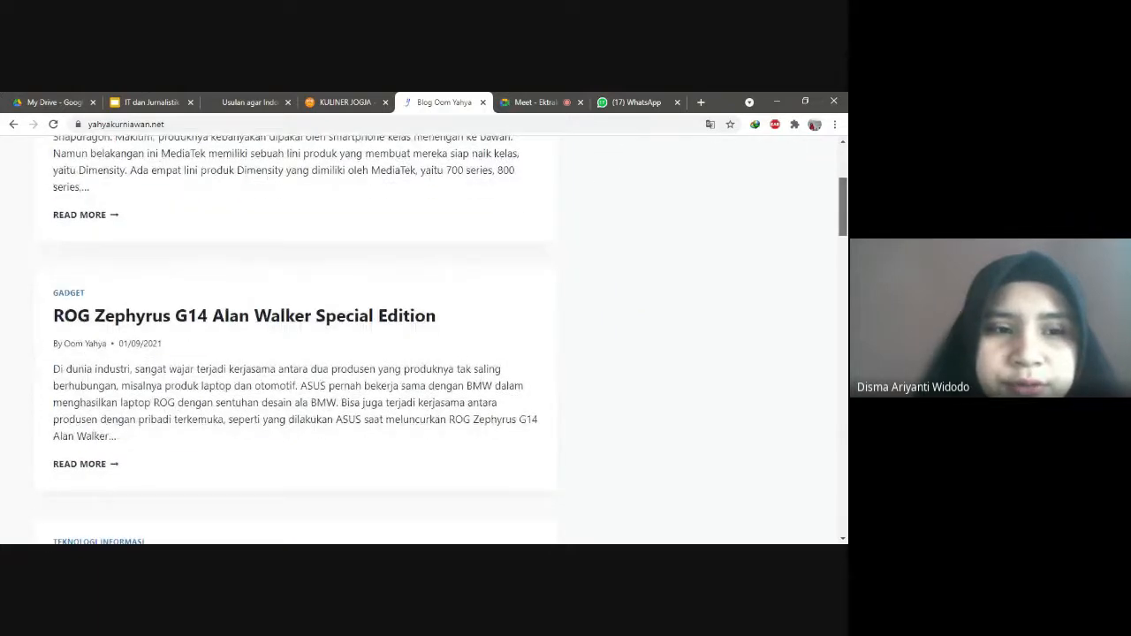
scroll(845, 196, "down", 4)
scroll(844, 196, "up", 7)
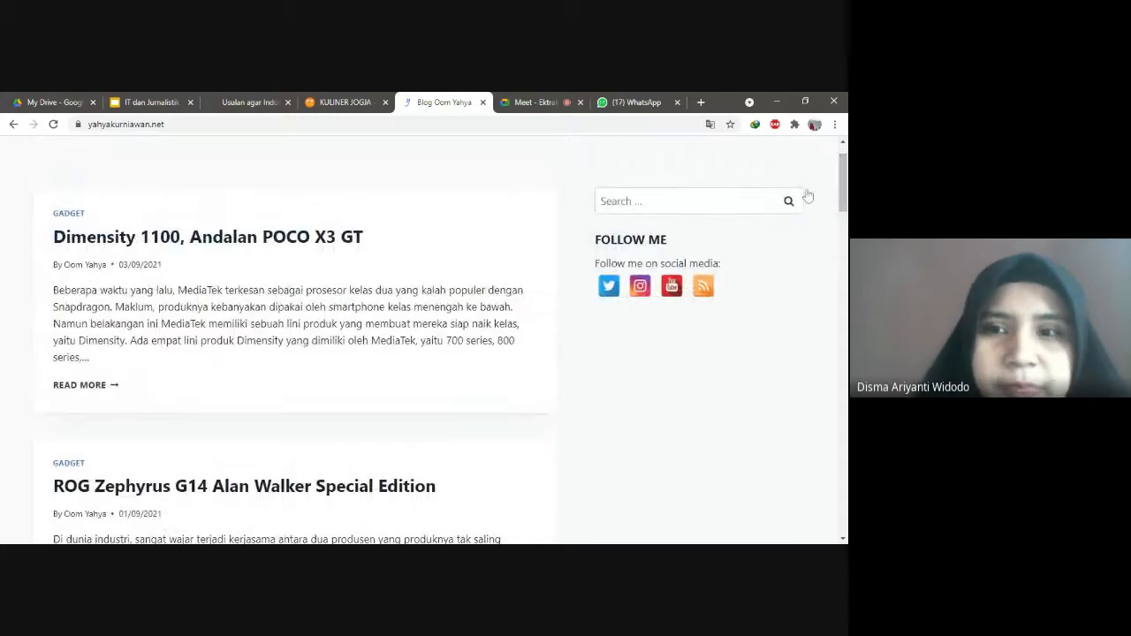
scroll(844, 212, "down", 3)
scroll(844, 212, "down", 1)
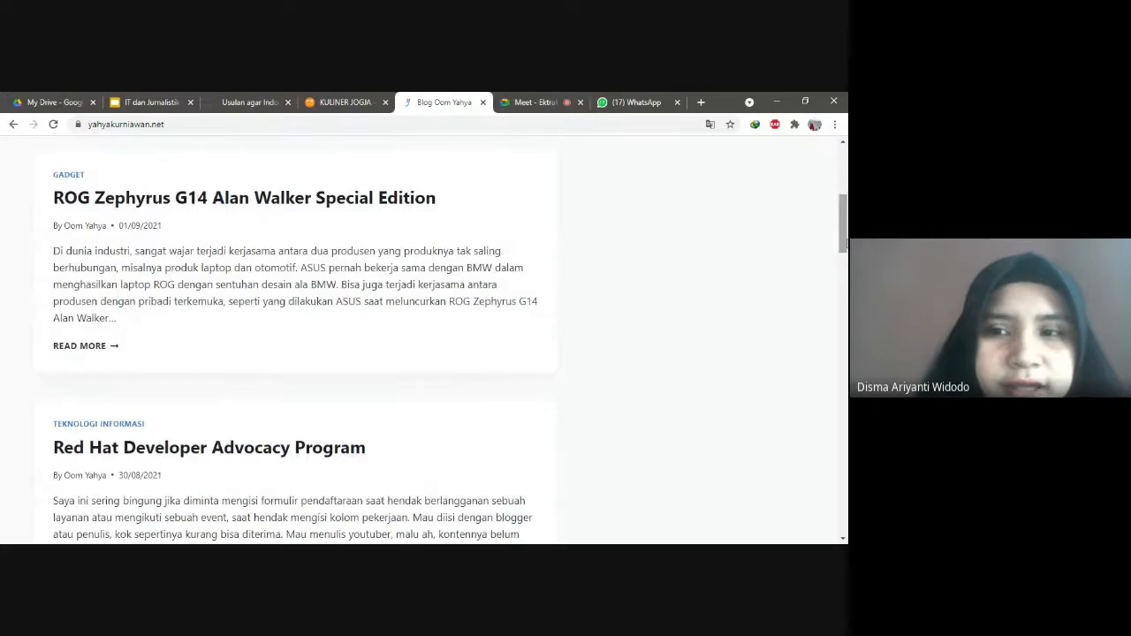
scroll(843, 283, "down", 3)
scroll(728, 178, "down", 1)
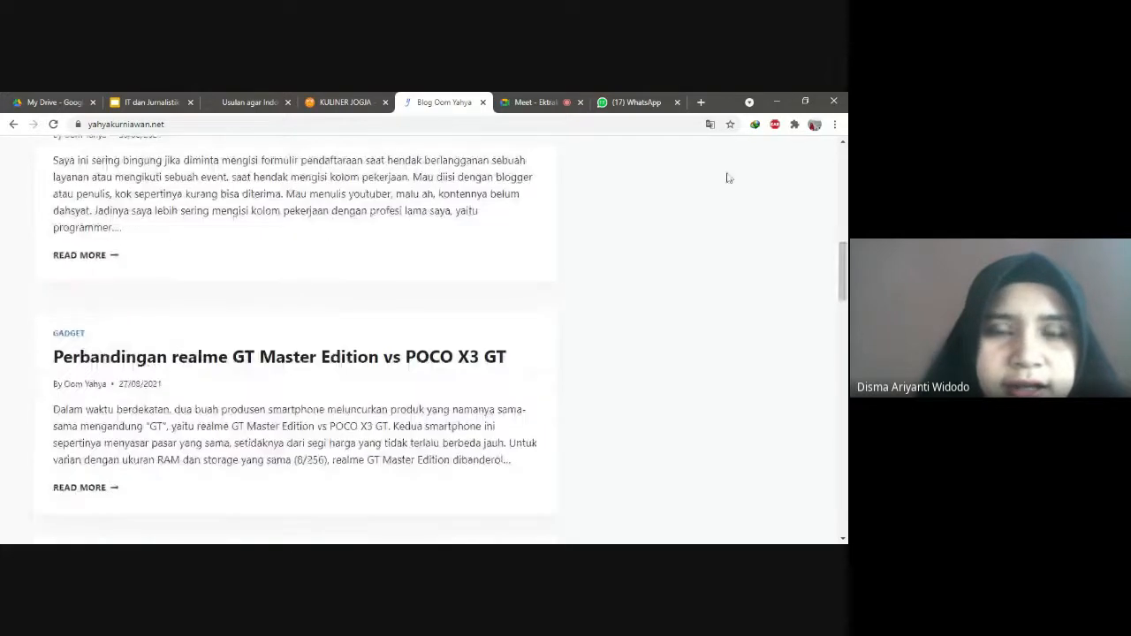
left_click(144, 100)
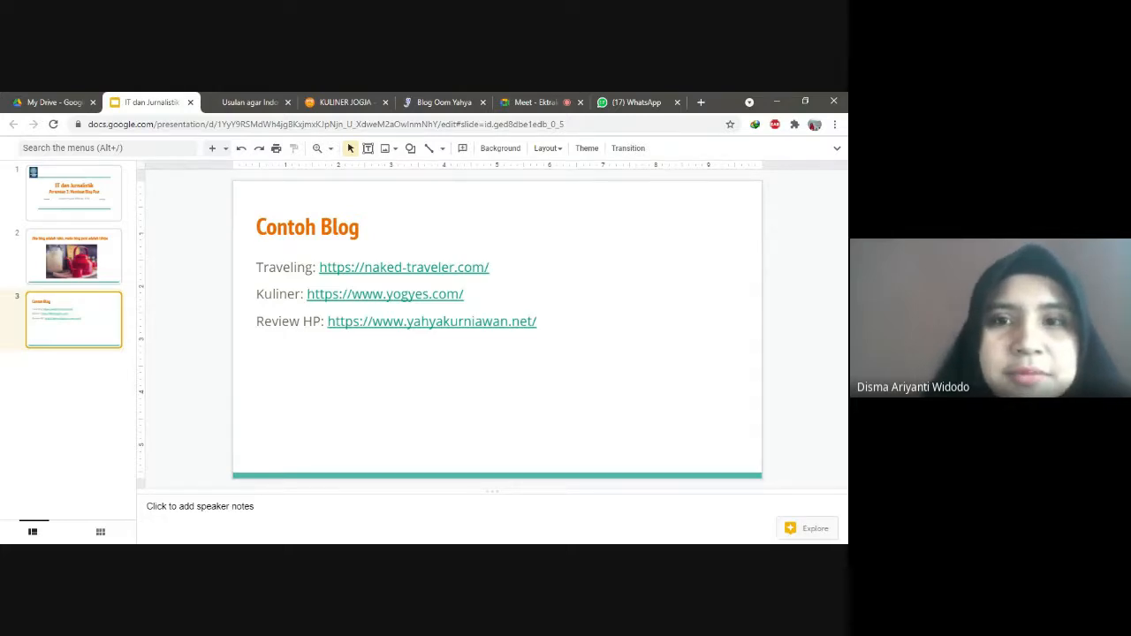
Step: Admit the waiting participant to the Meet call and open a new empty browser tab
left_click(636, 102)
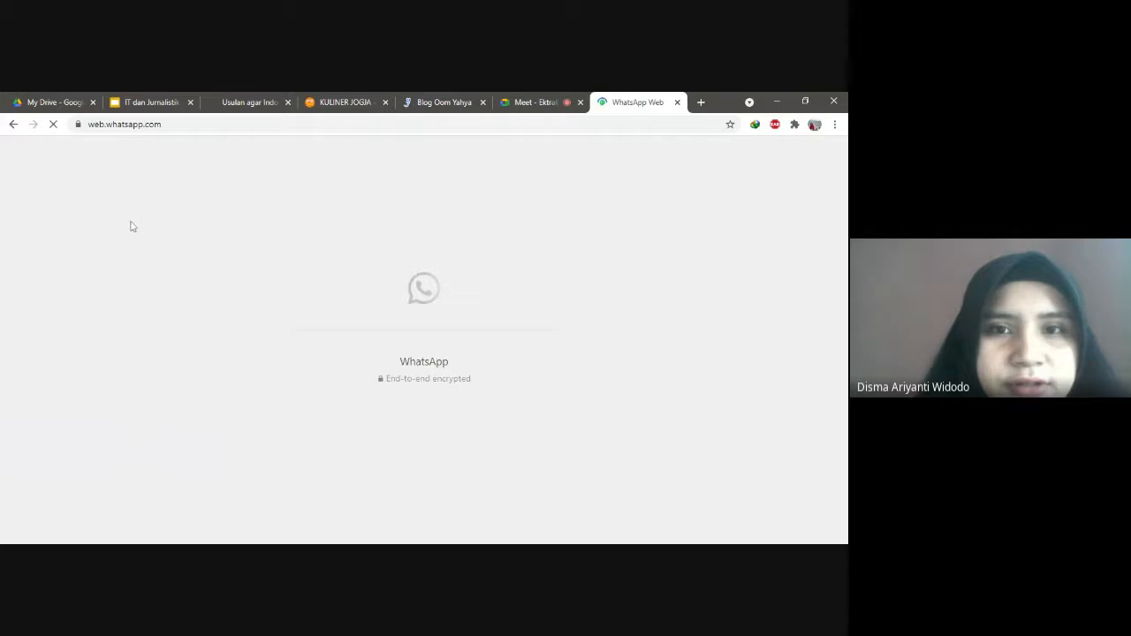
left_click(524, 100)
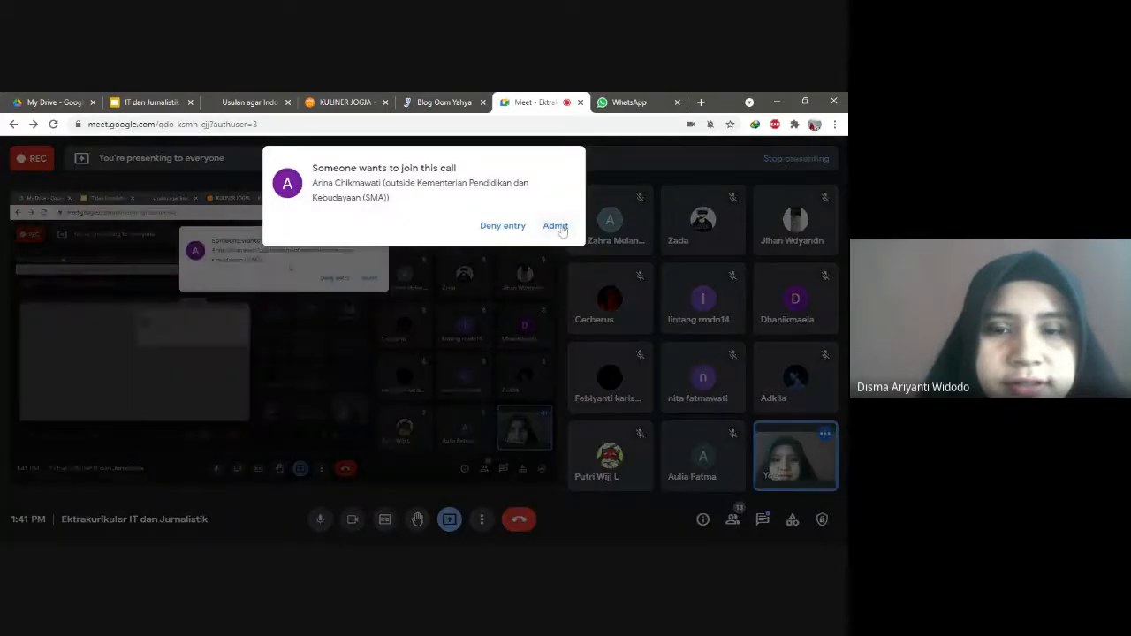
left_click(555, 225)
left_click(631, 100)
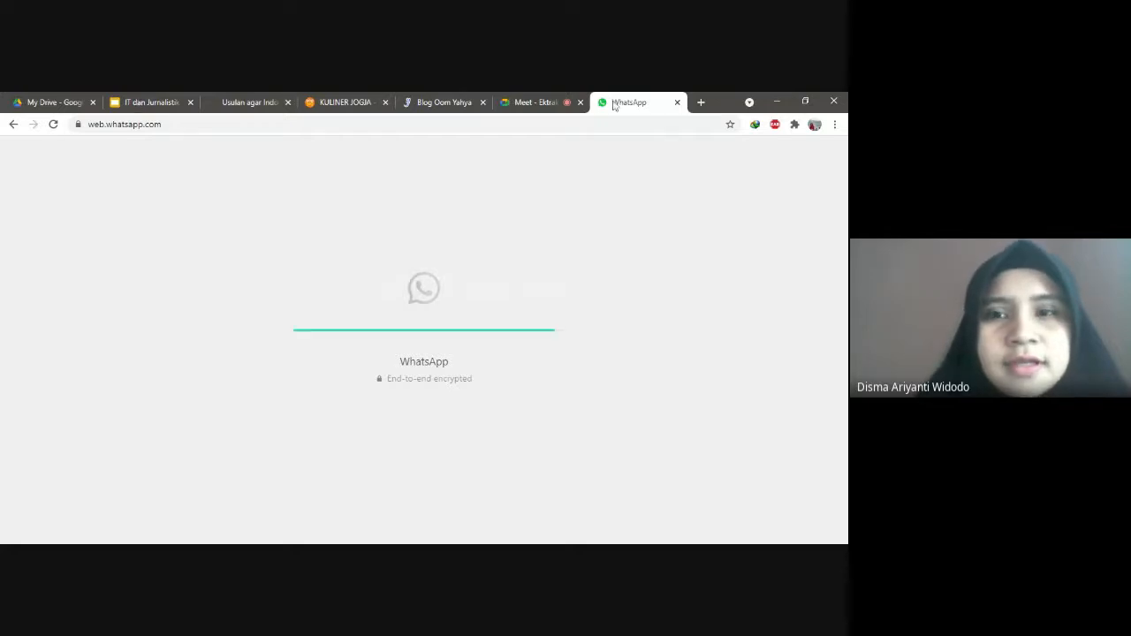
left_click(701, 103)
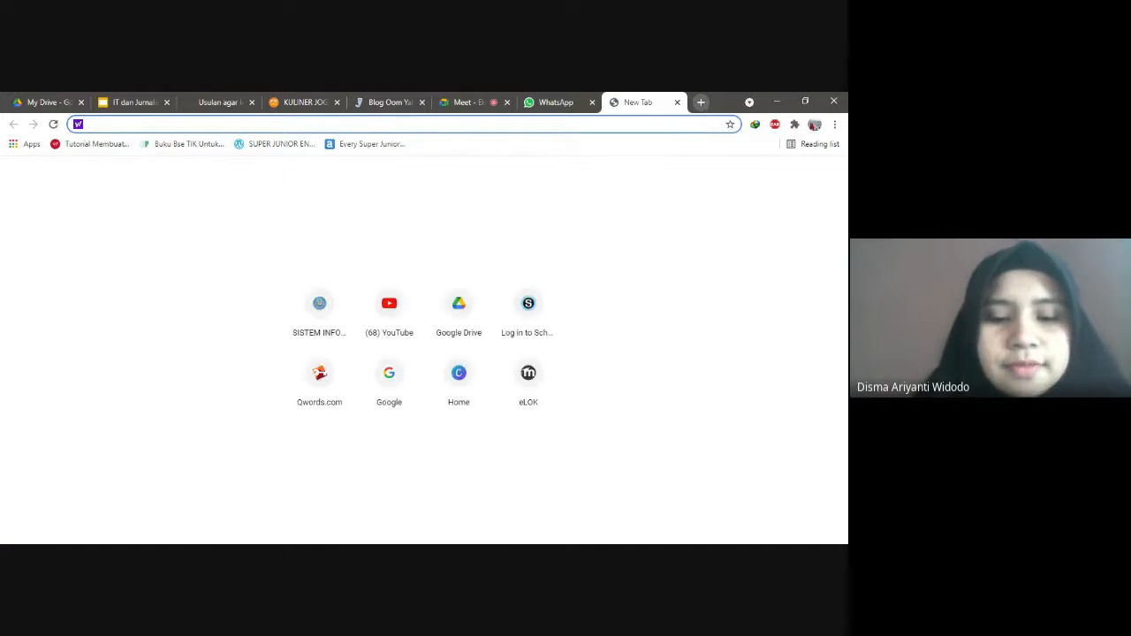
Step: Load blogger.com and switch to the school Google account's Ekstra IT dan Jurnalistik posts
type("blogger.com")
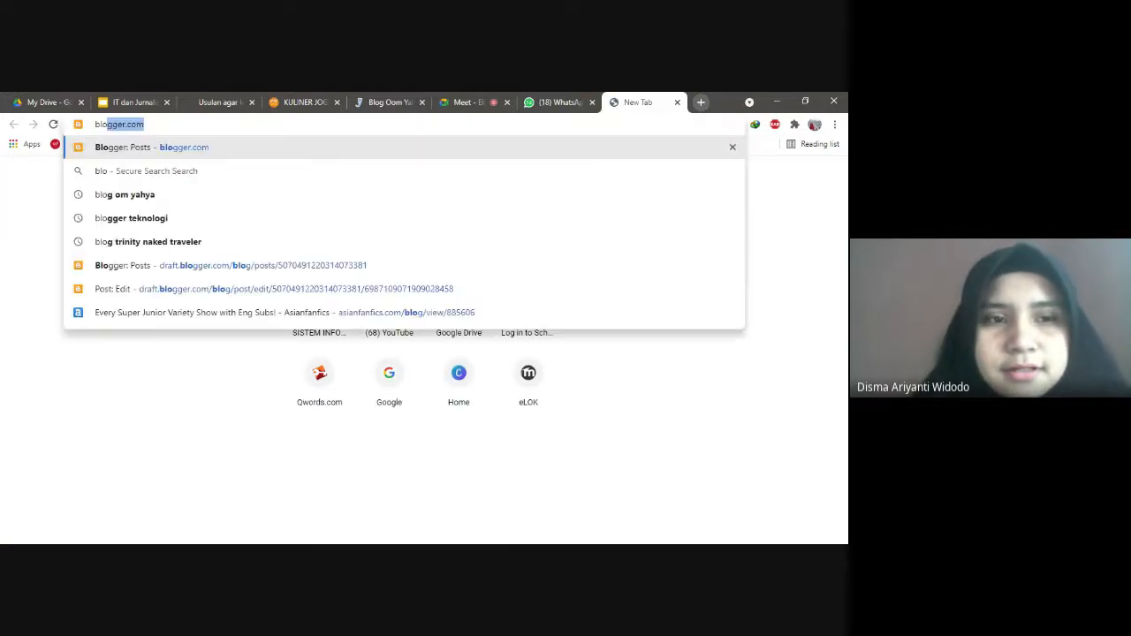
key("Return")
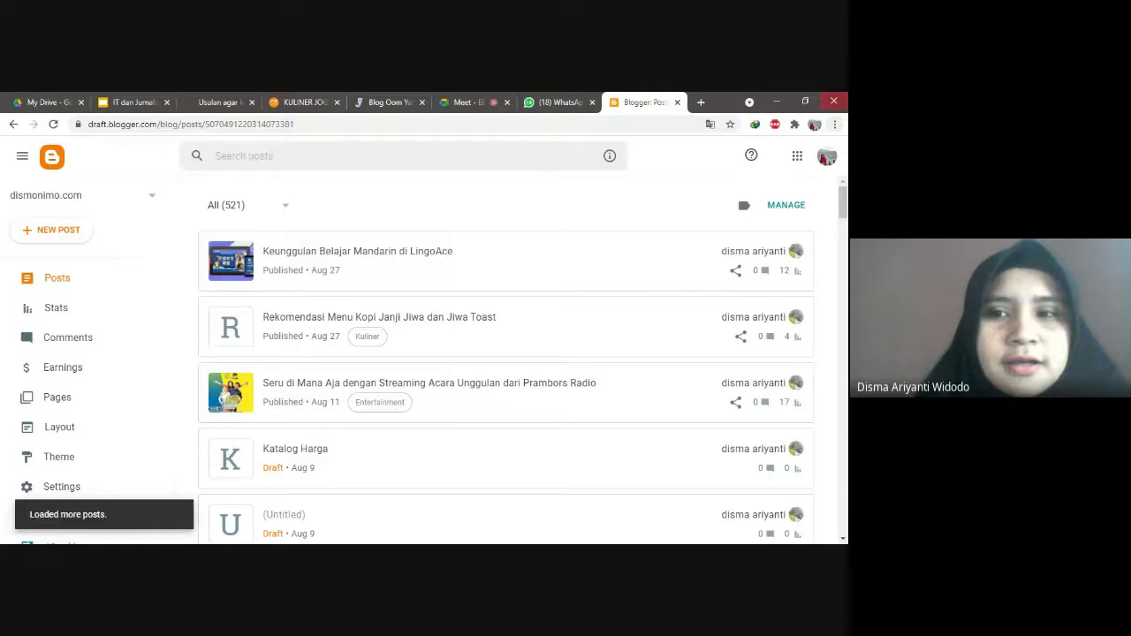
left_click(826, 156)
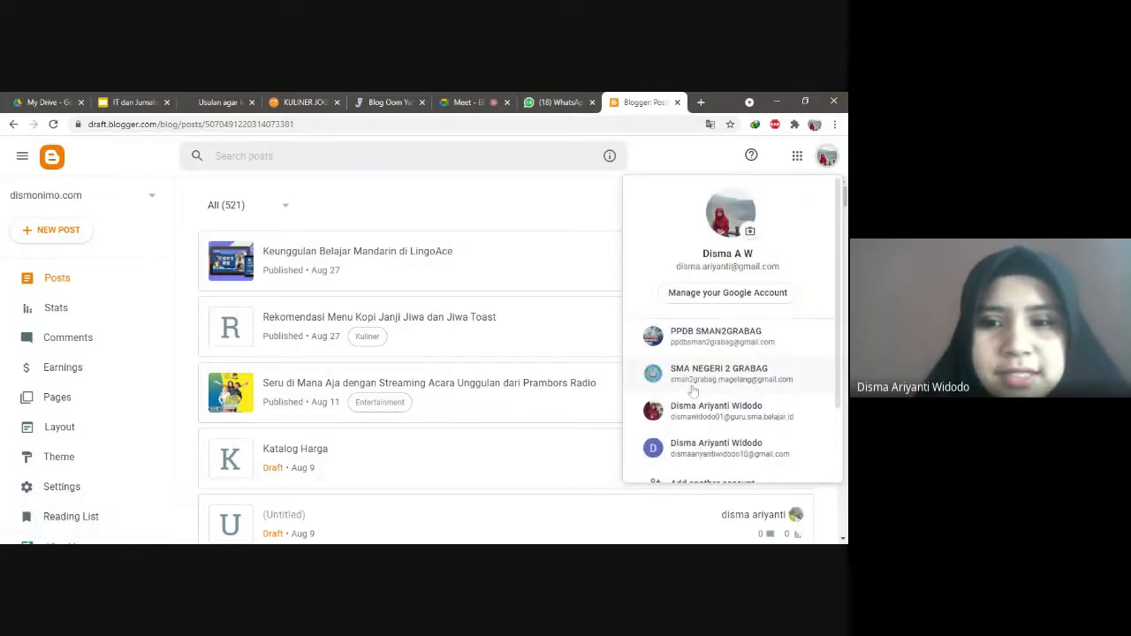
left_click(698, 416)
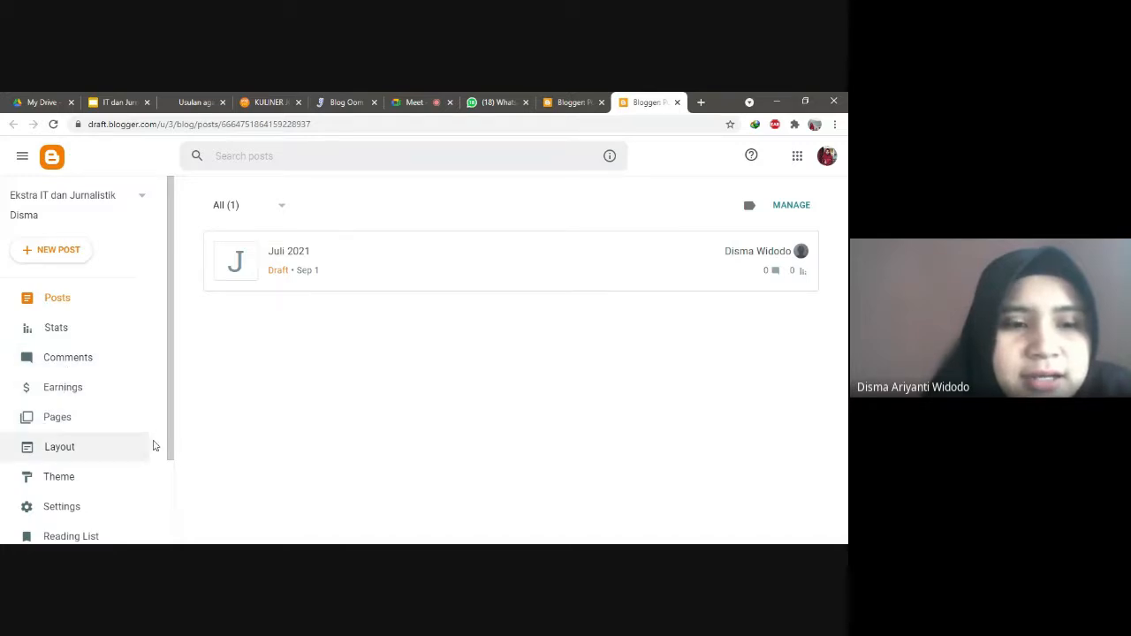
Step: Scroll the Blogger sidebar and open Theme, showing Contempo Light as current theme
left_click_drag(167, 449, 171, 411)
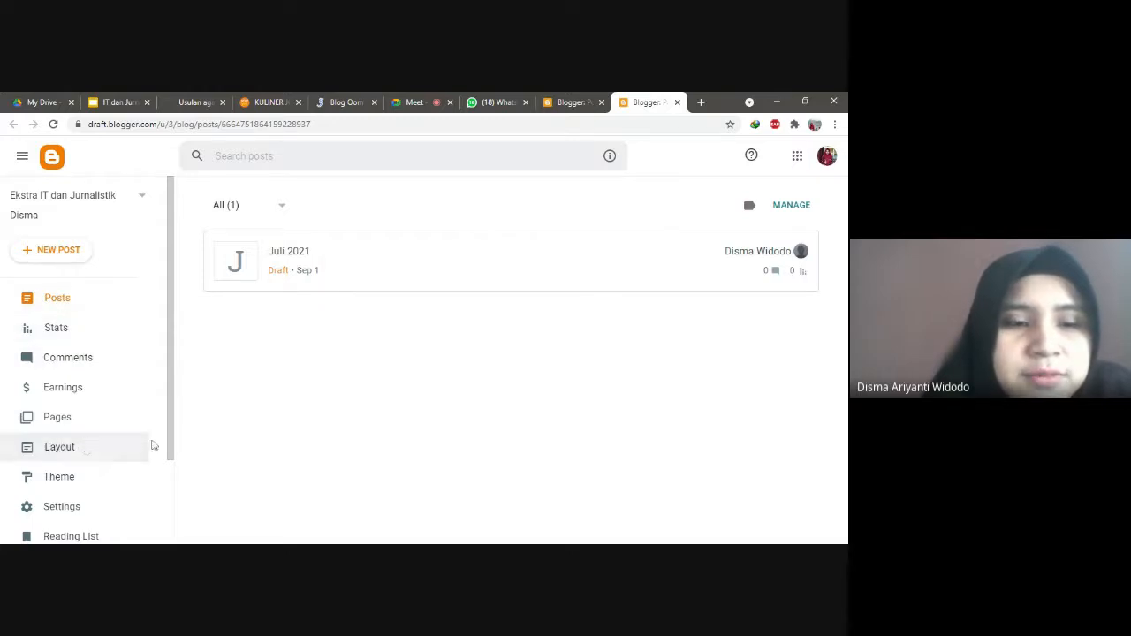
left_click_drag(172, 447, 164, 503)
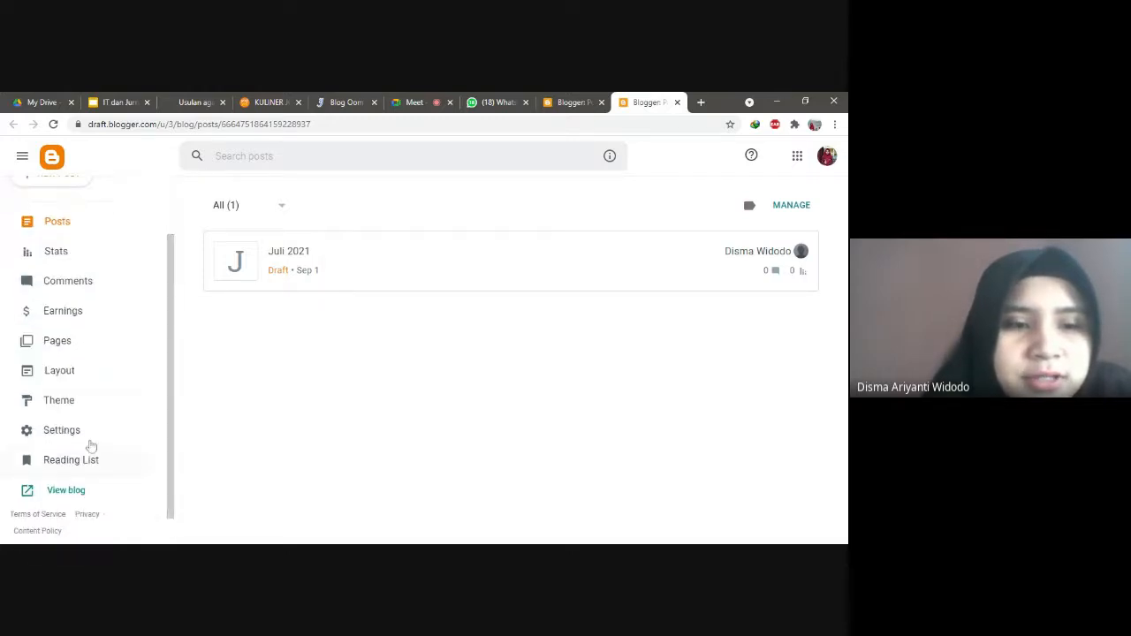
left_click(66, 404)
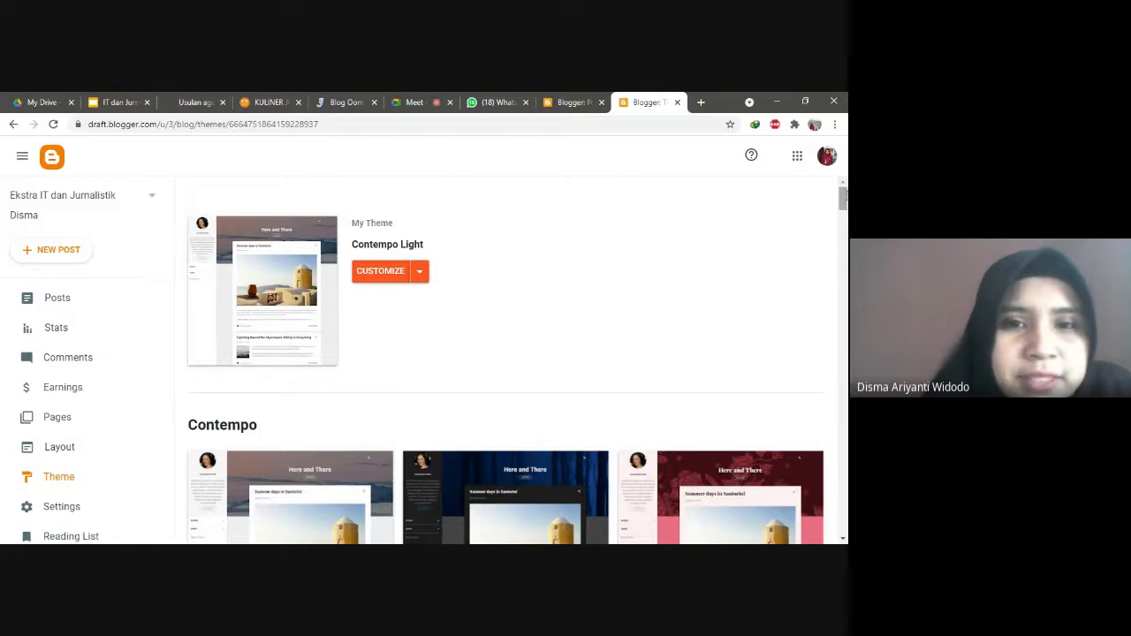
Step: Scroll the Theme page to review the Soho, Simple and Travel theme families
left_click_drag(844, 196, 844, 216)
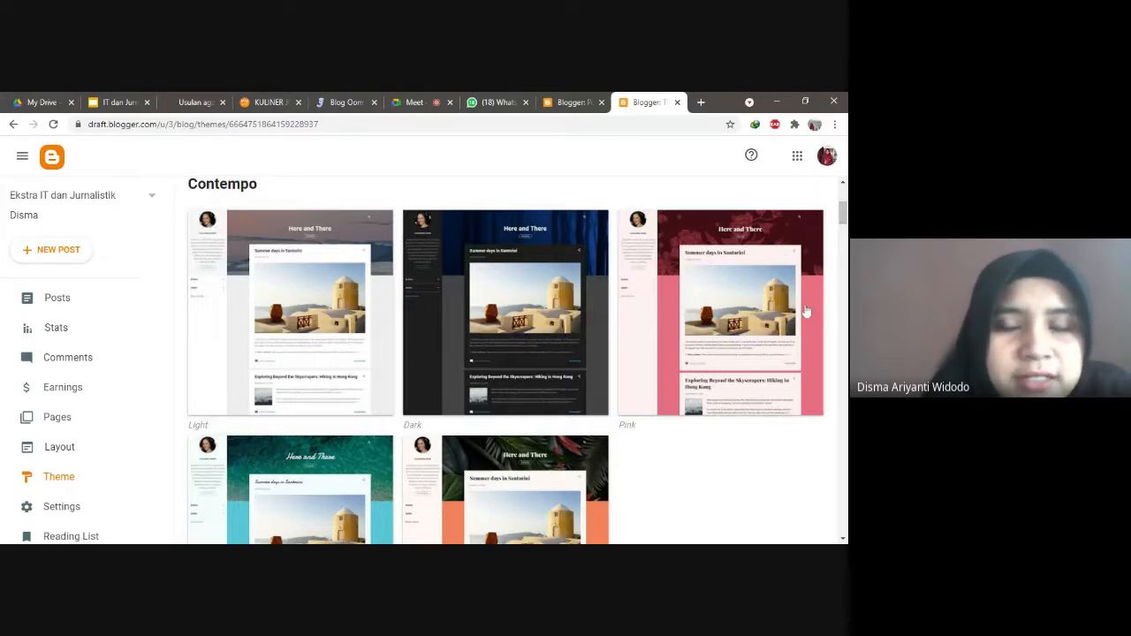
scroll(508, 362, "down", 4)
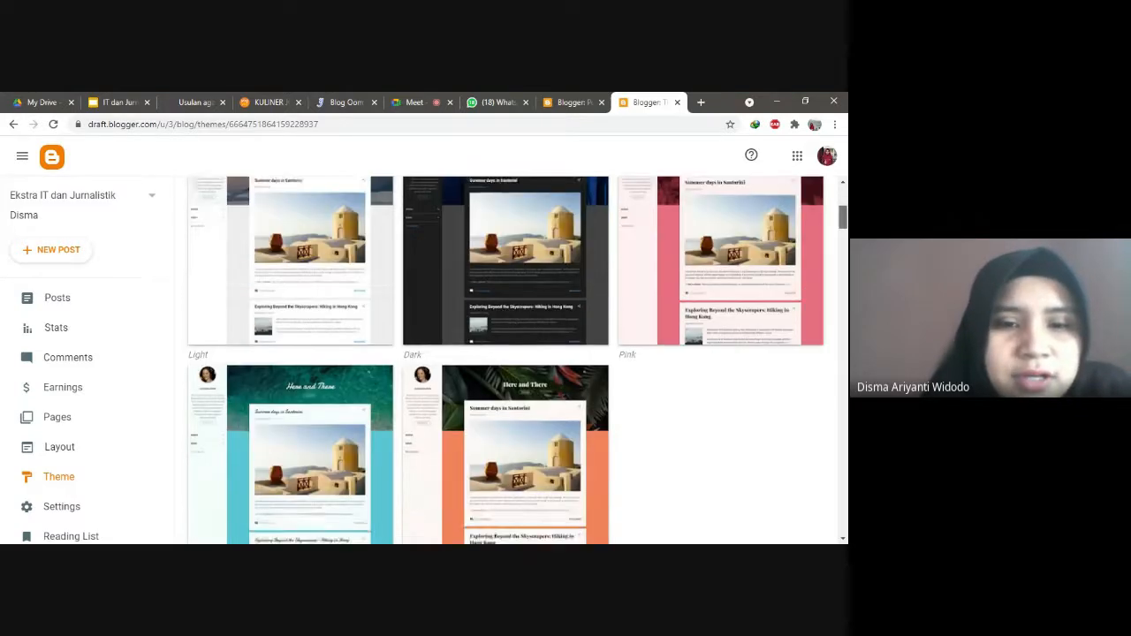
scroll(517, 360, "down", 2)
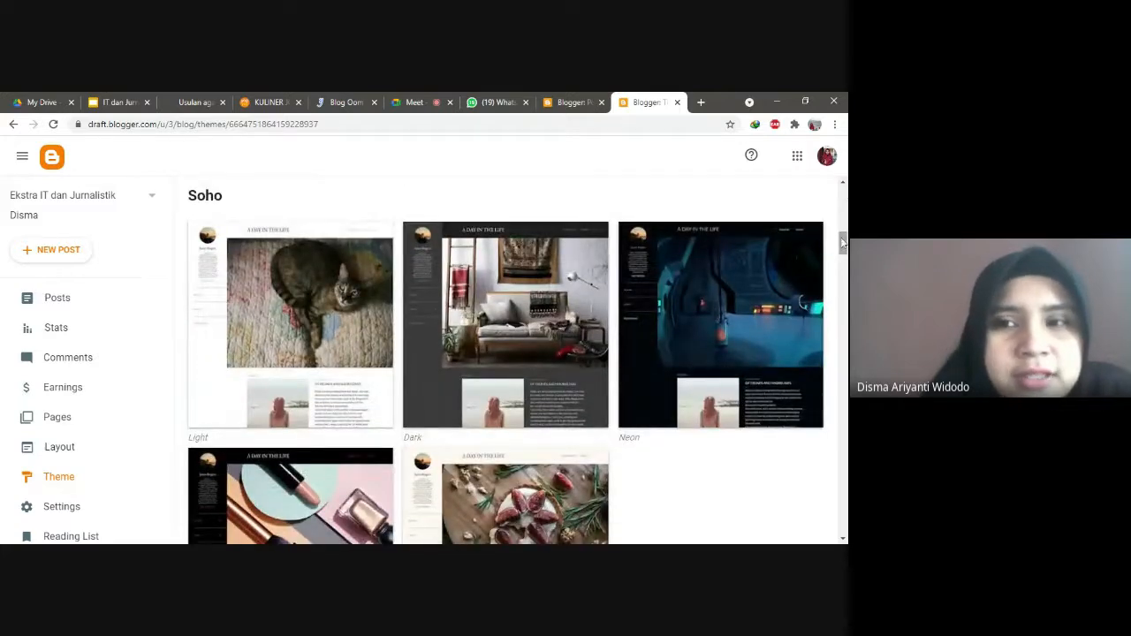
left_click_drag(844, 245, 844, 198)
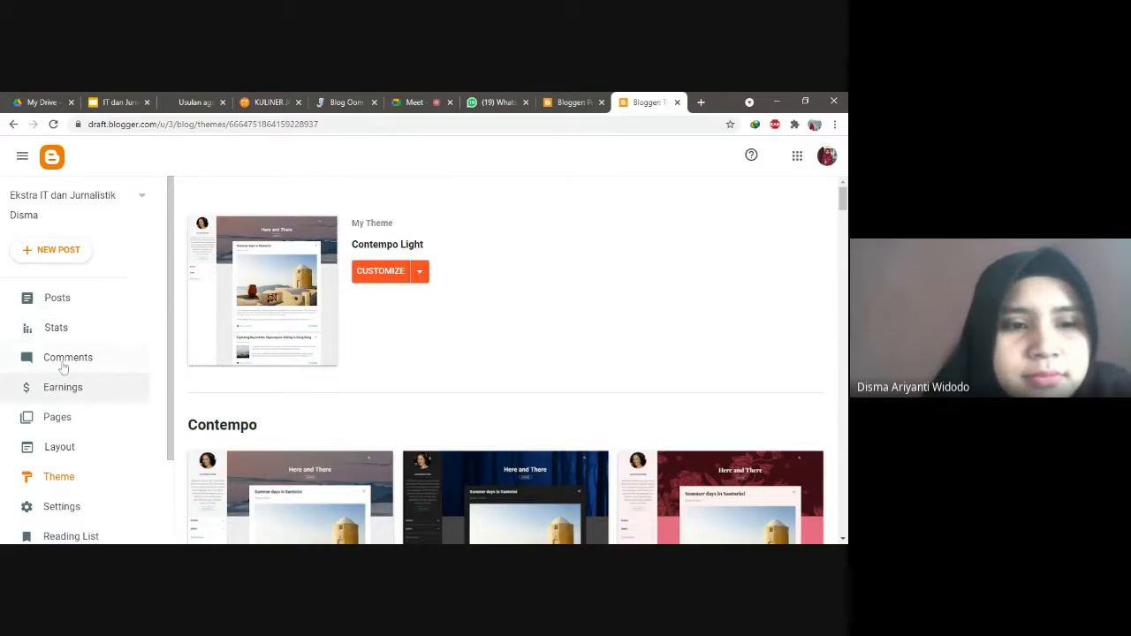
Step: Compare the dismonimo.com blog's stats, ending on Ekstra IT dan Jurnalistik's stats (1 all-time view)
left_click(55, 328)
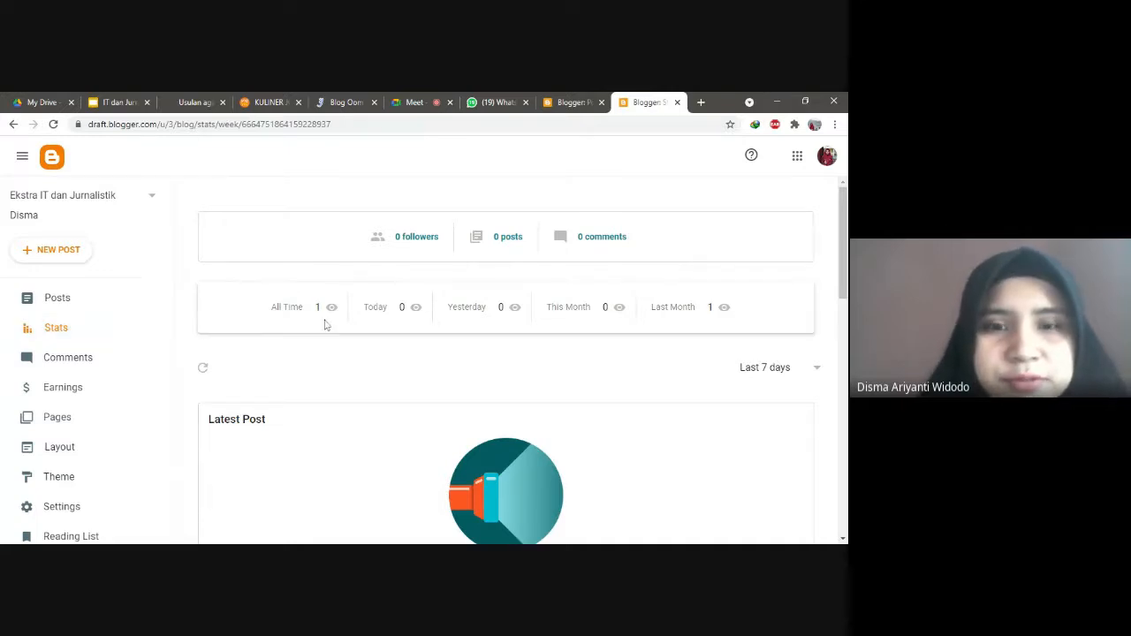
left_click(575, 102)
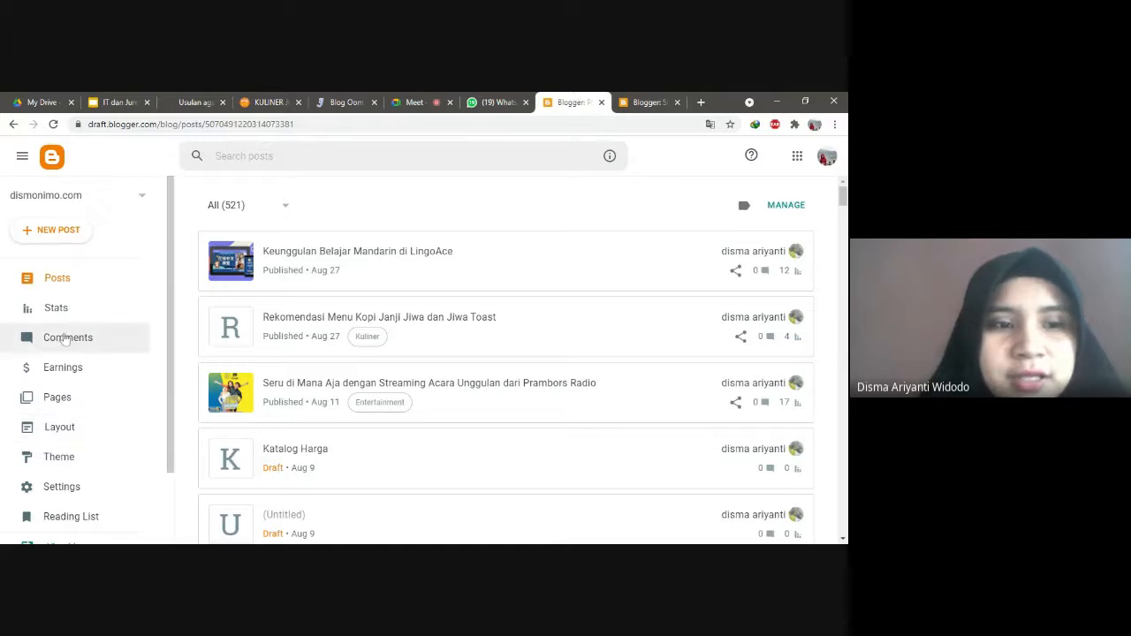
left_click(62, 308)
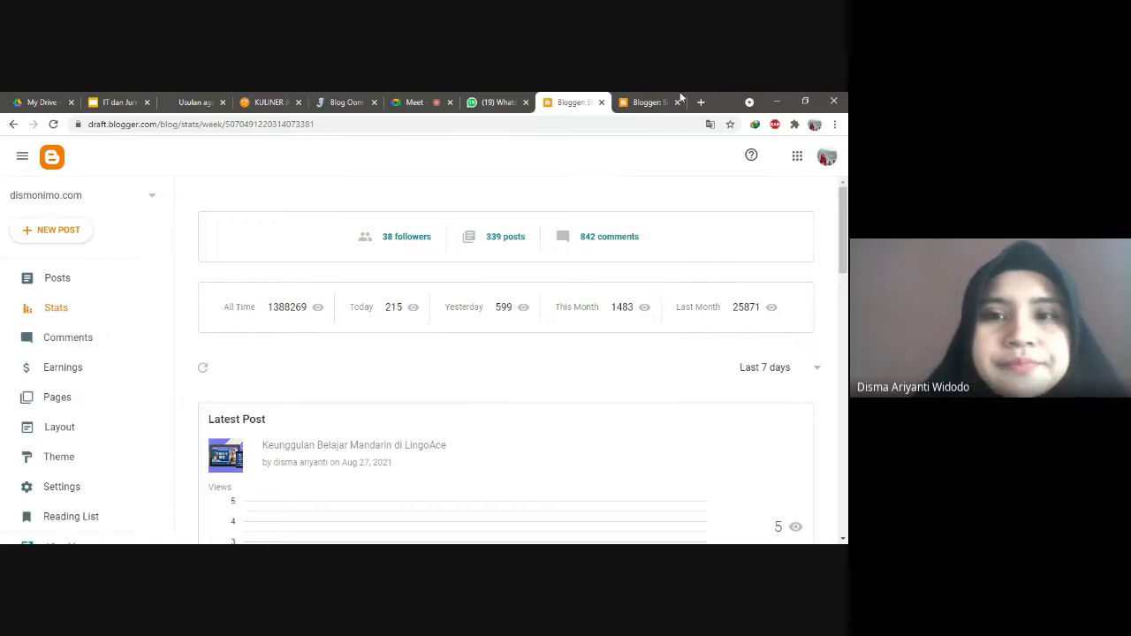
left_click(656, 103)
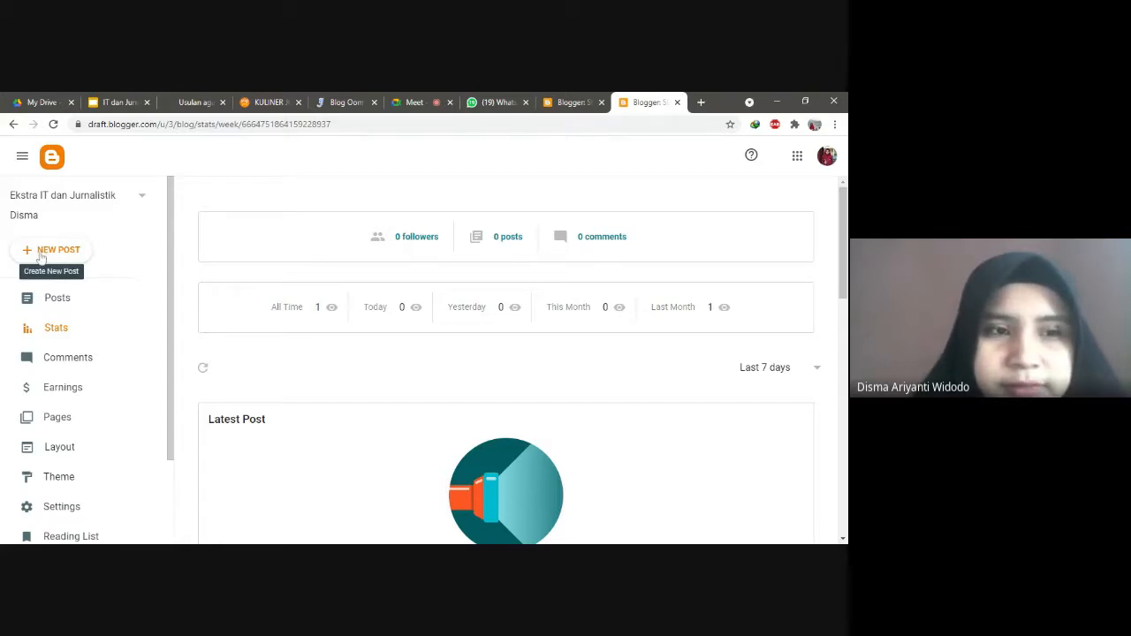
left_click(40, 256)
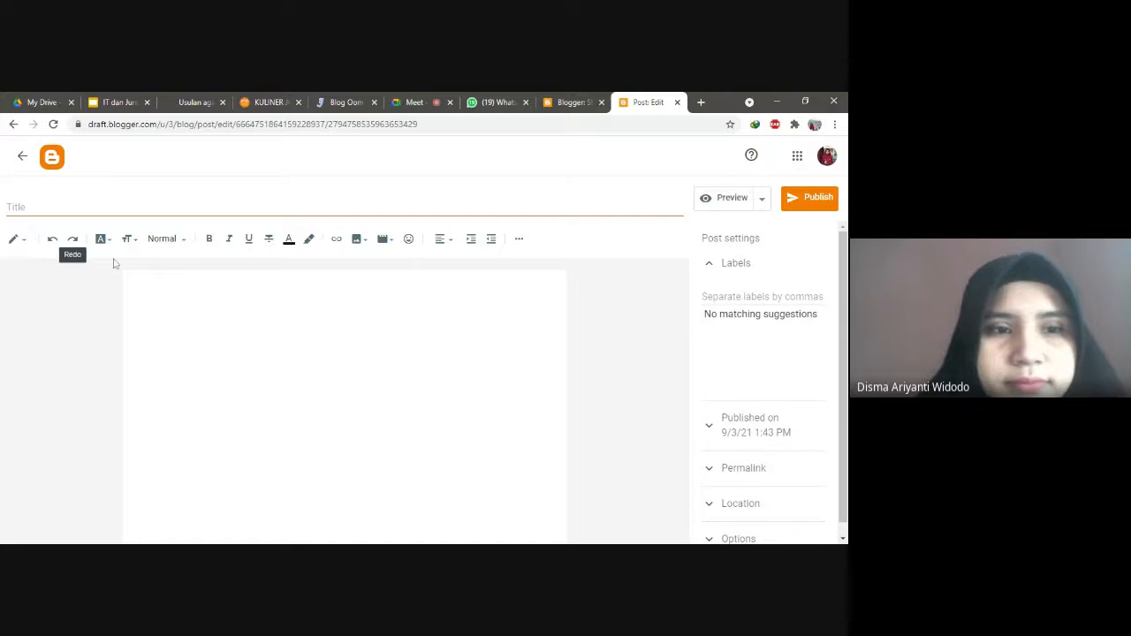
left_click(166, 282)
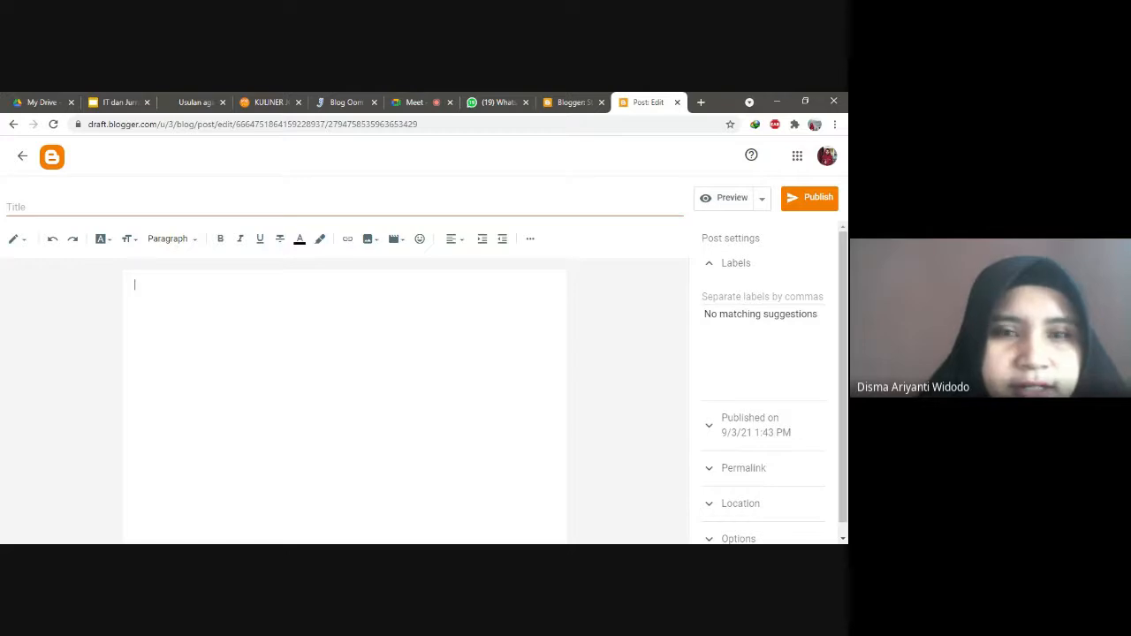
left_click(93, 208)
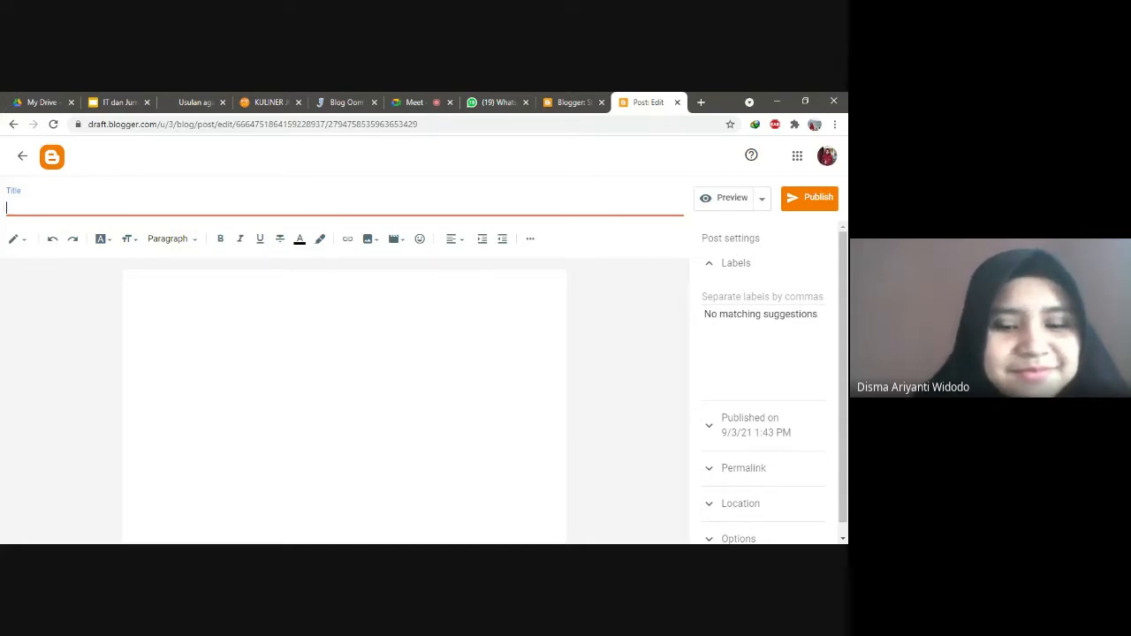
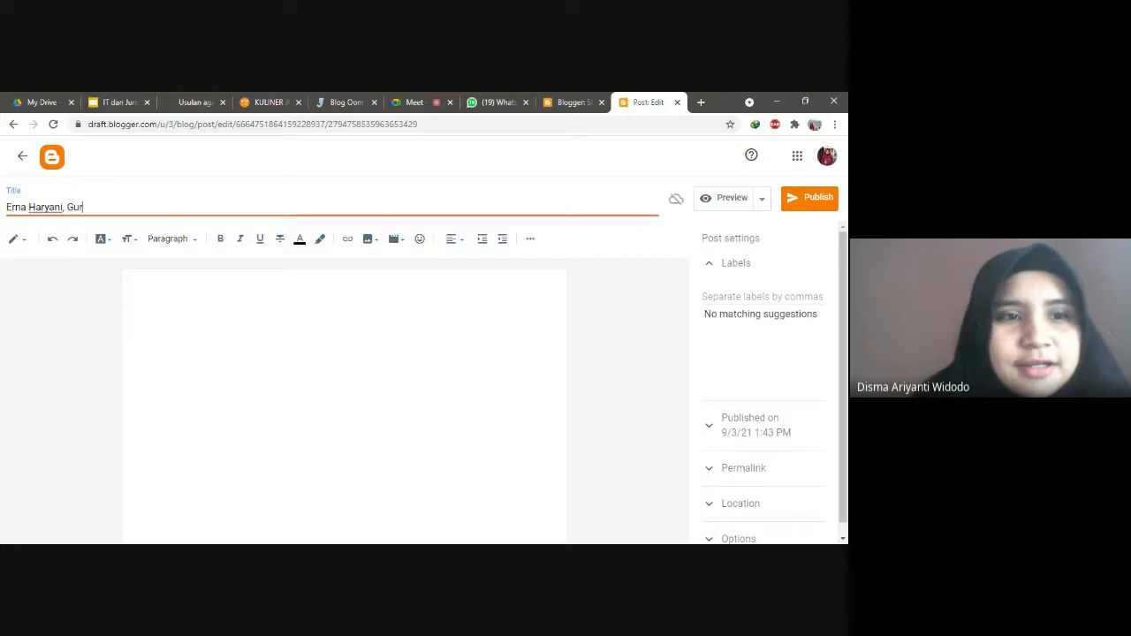
type("u Idola ")
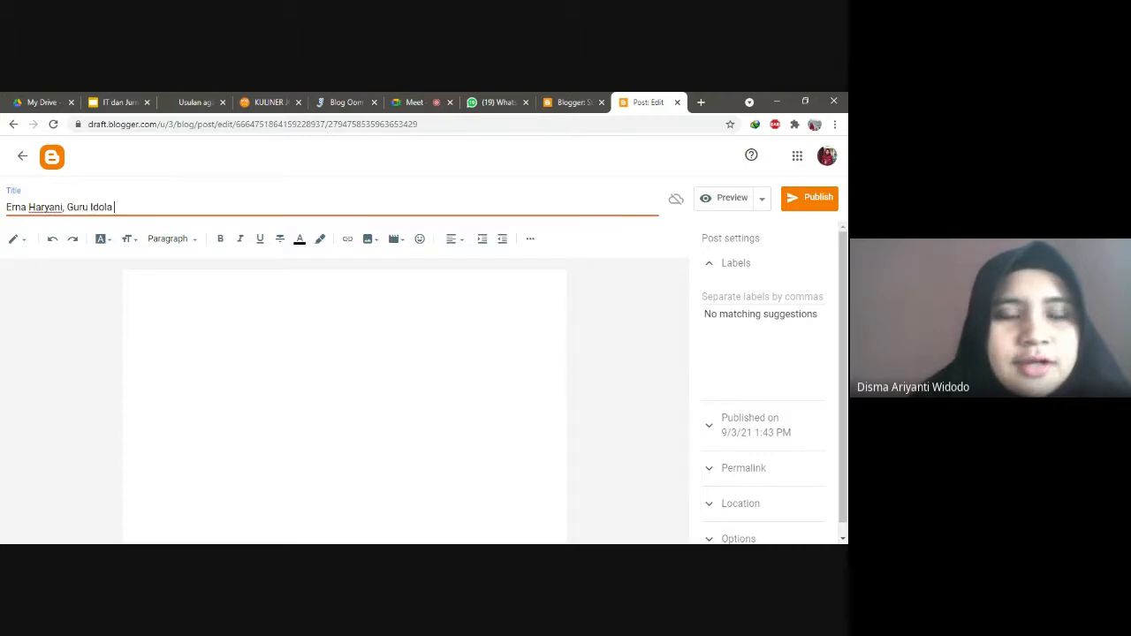
type("SMA Negeri 2")
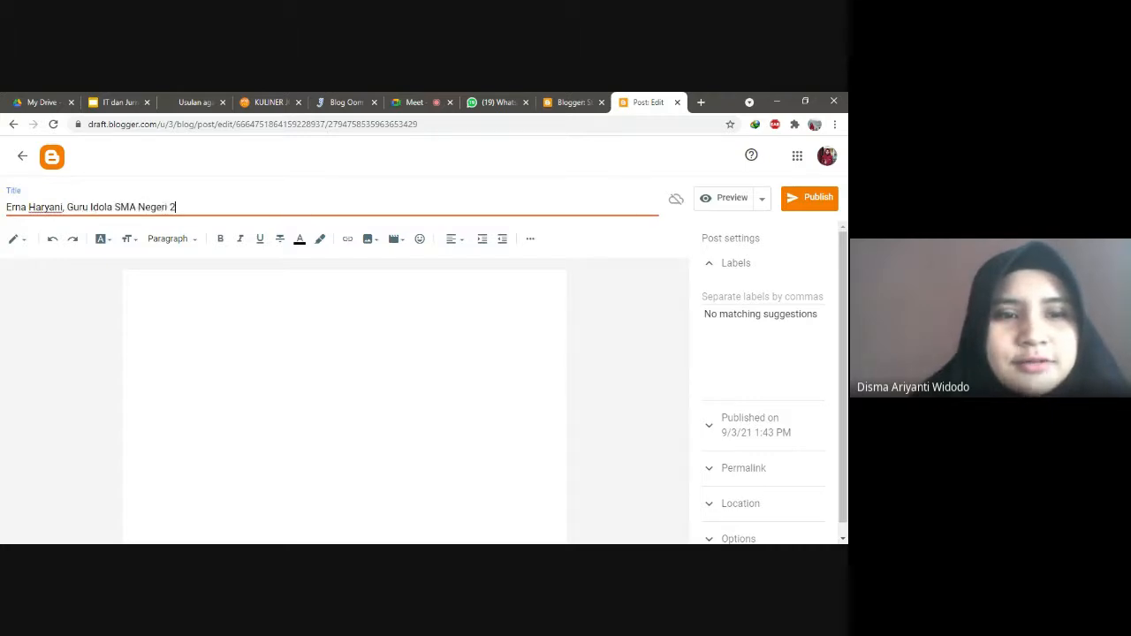
type(" Grabag")
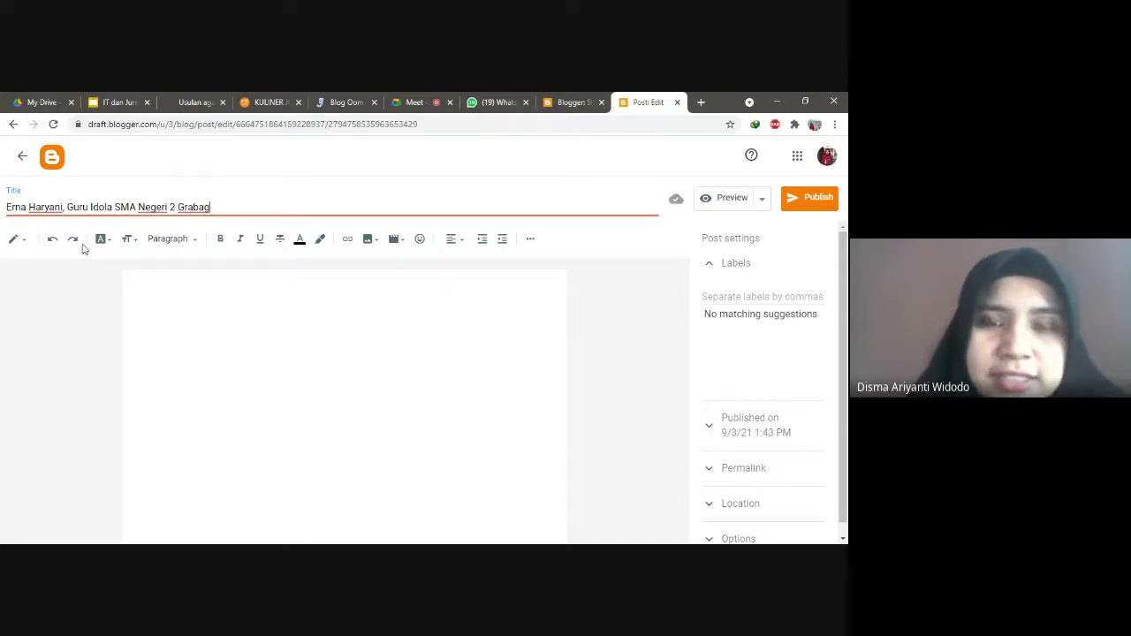
left_click(128, 297)
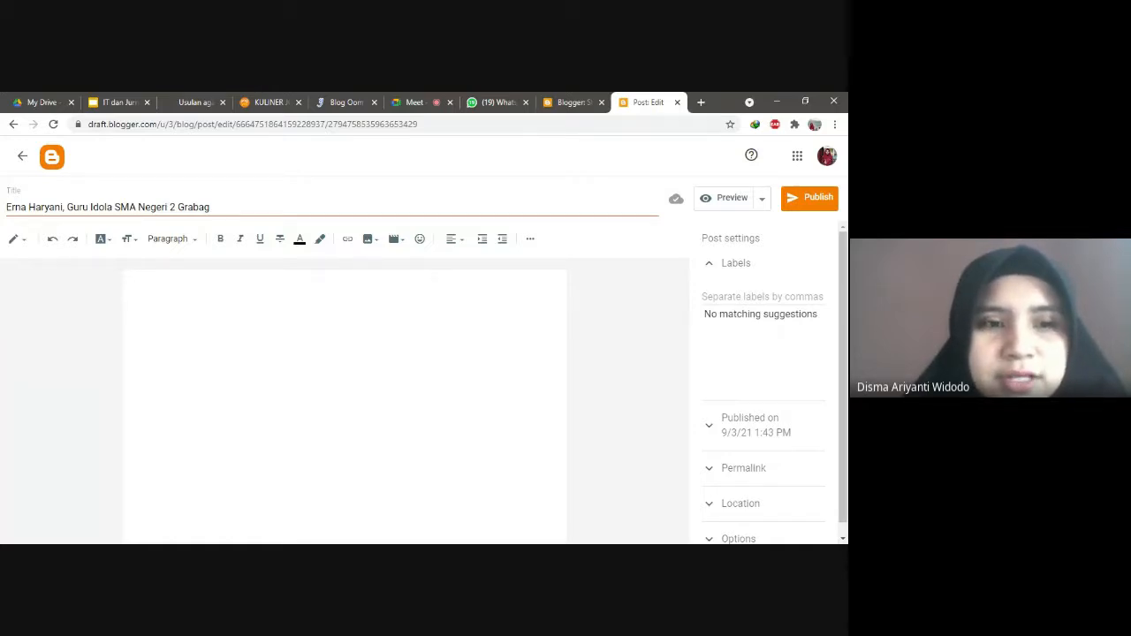
Step: Type three lines: 'Subjek + Predikat', '… + Objek', '… + Objek + Keterangan.'
type("Subjek")
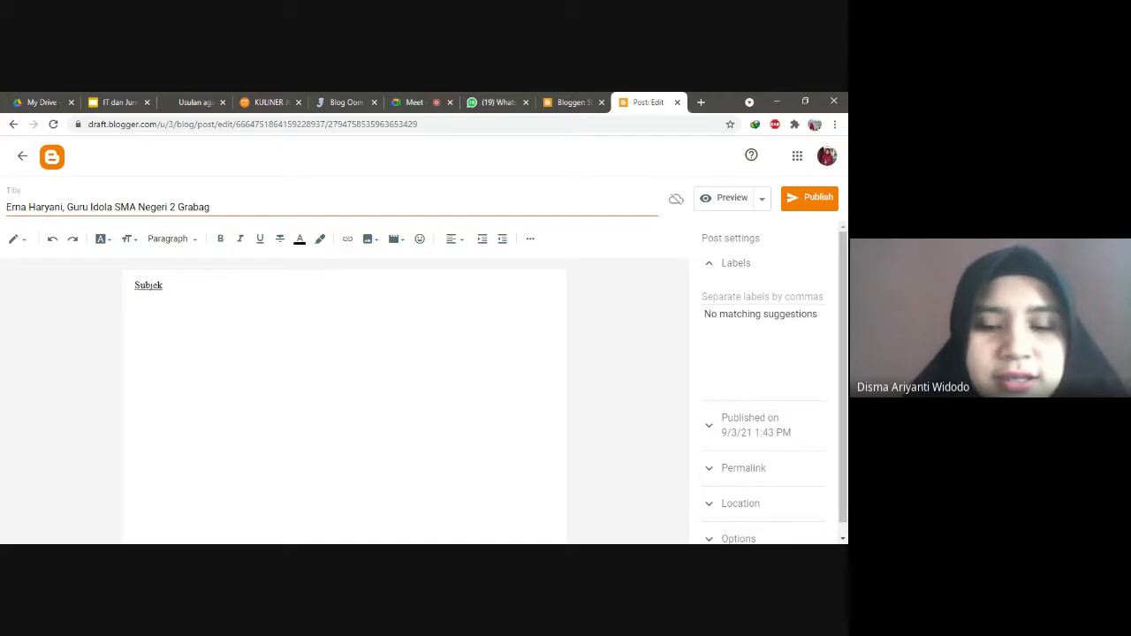
type(" + Pre")
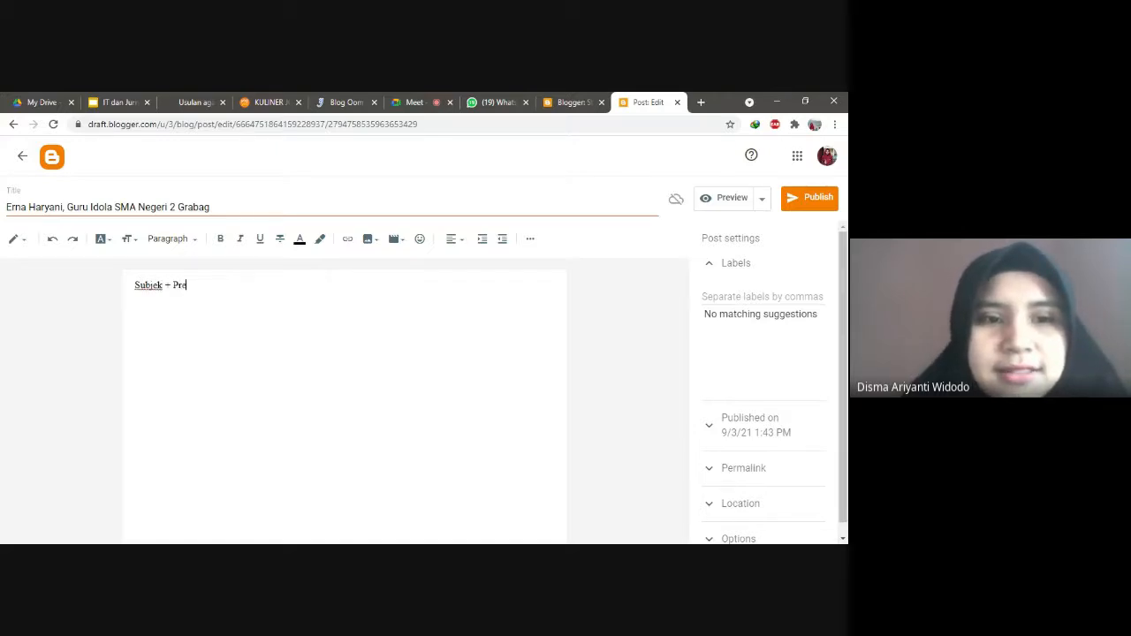
type("dikat")
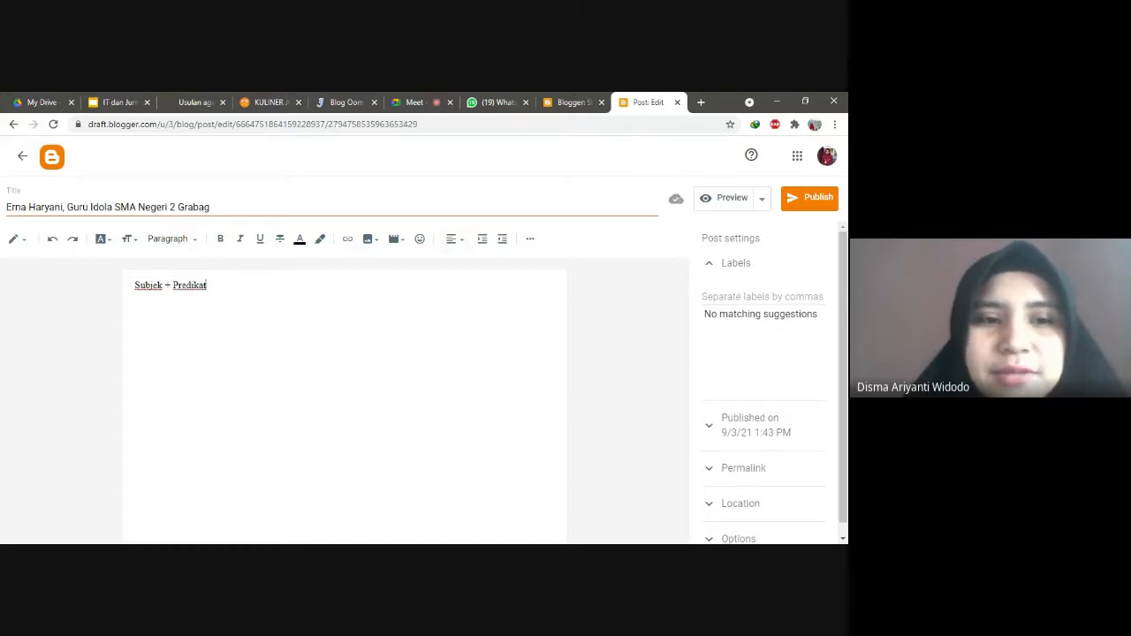
key("Return")
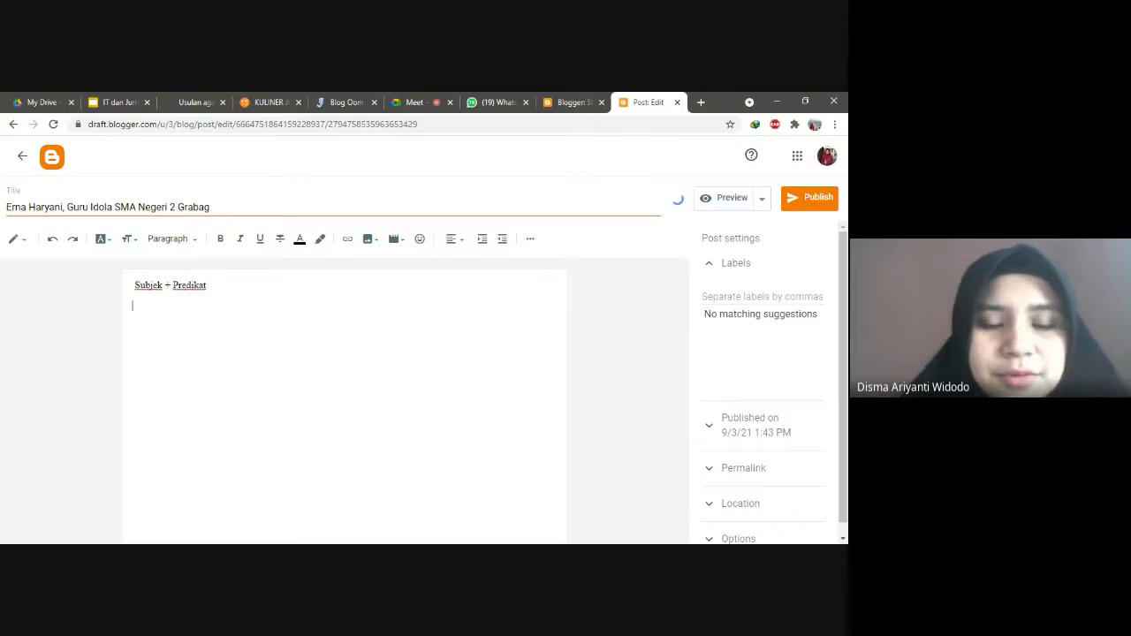
type("Subjek + ")
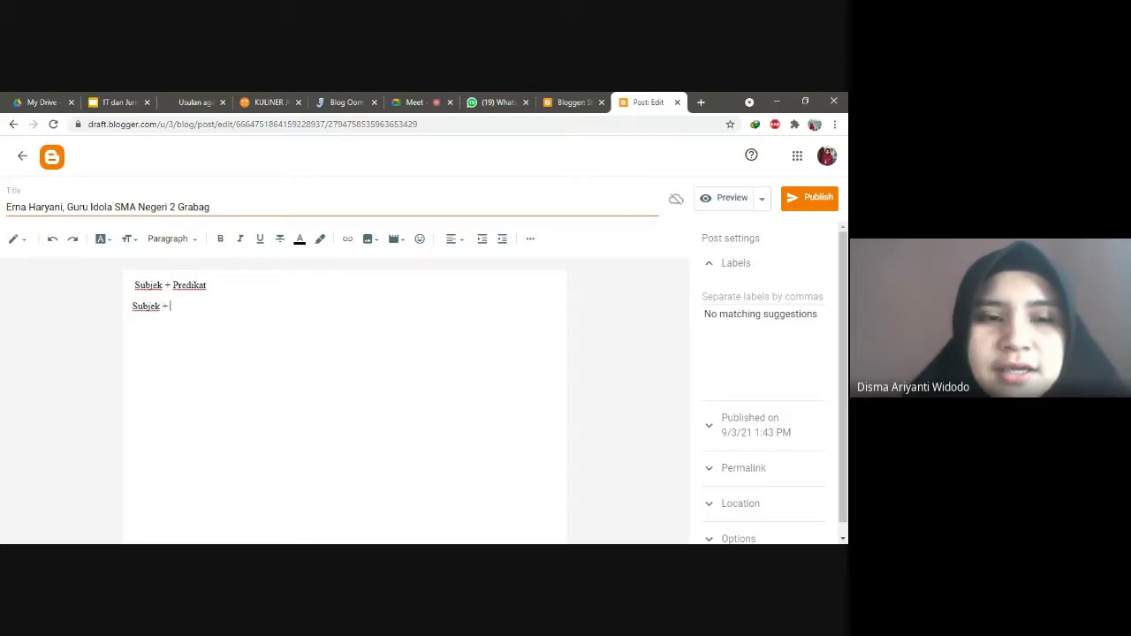
type("Predikat")
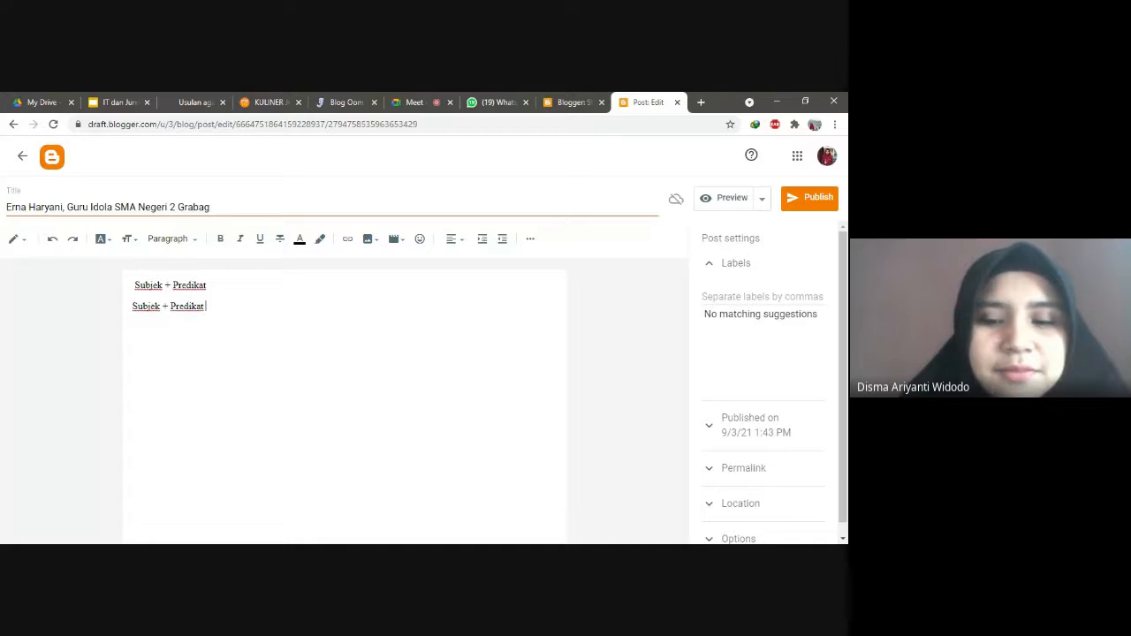
type(" + Objek")
key("Return")
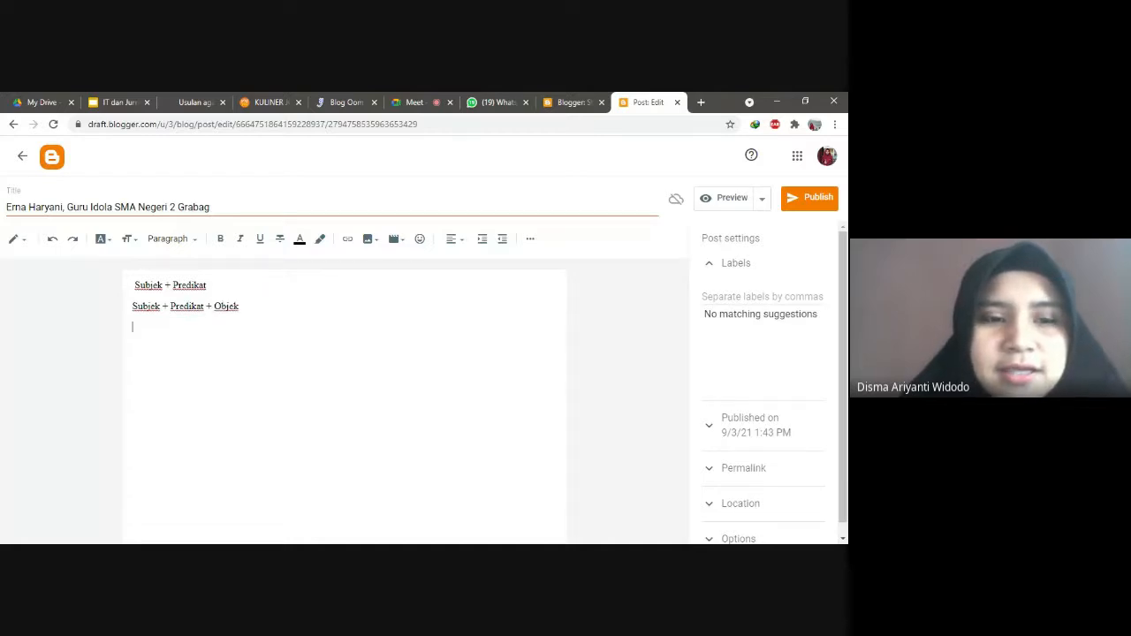
type("Sub")
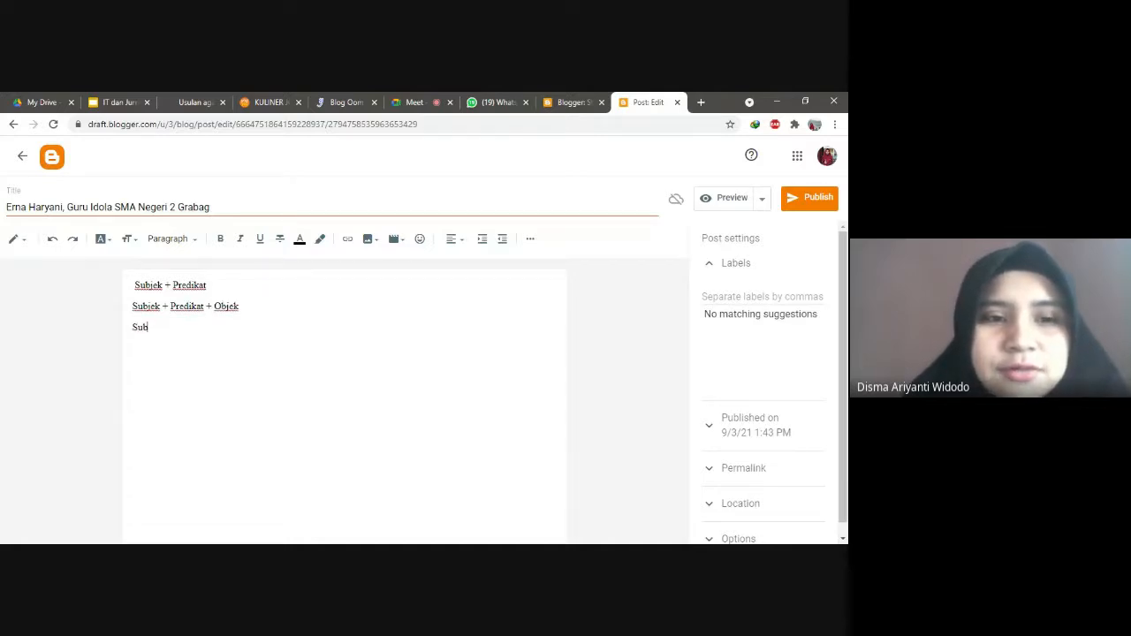
type("jek + ")
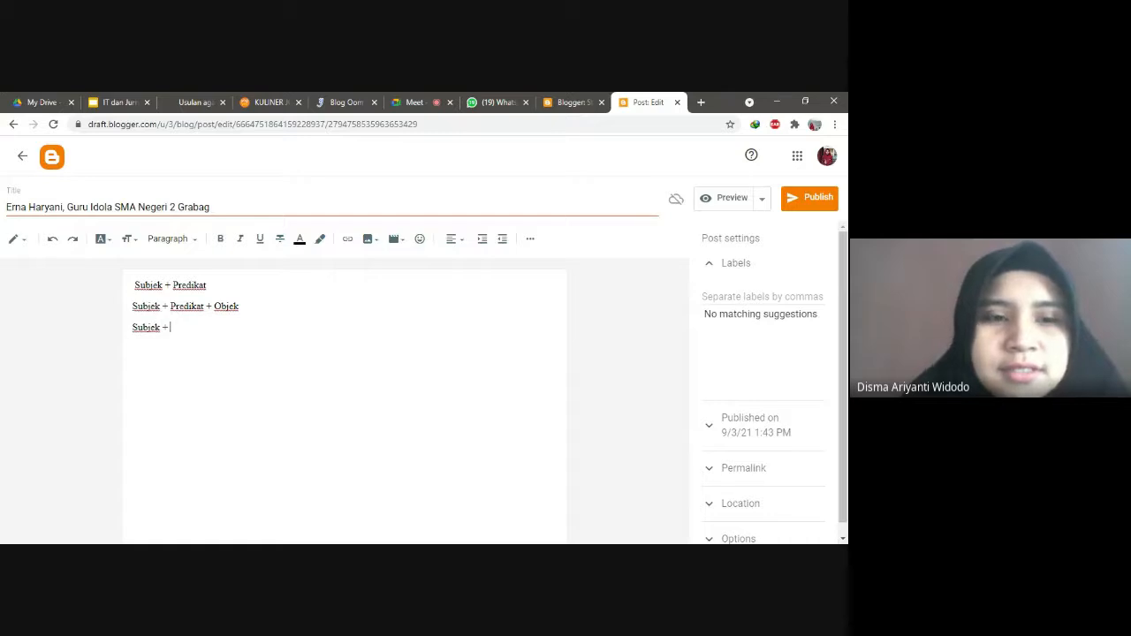
type("Predikat")
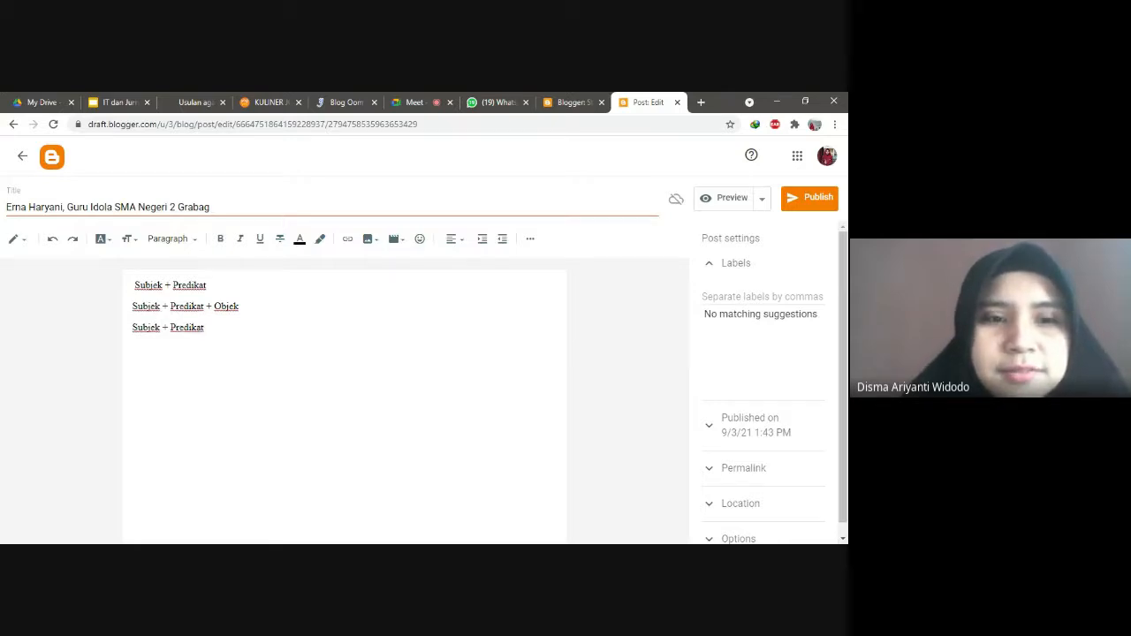
type(" + Objeka")
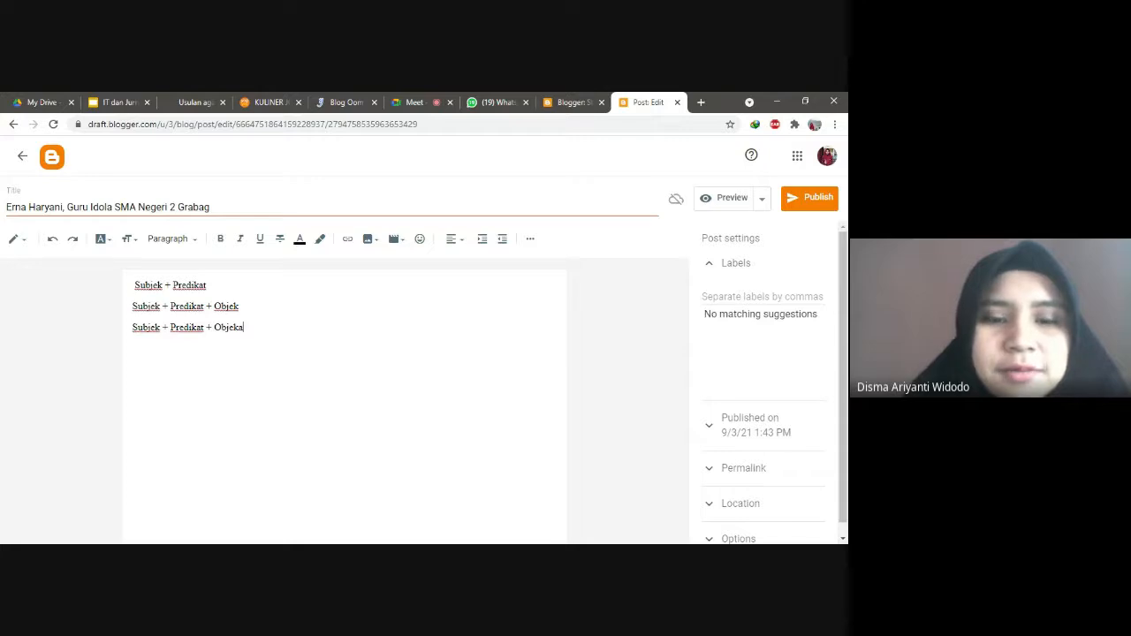
key("BackSpace")
type("+ Ket")
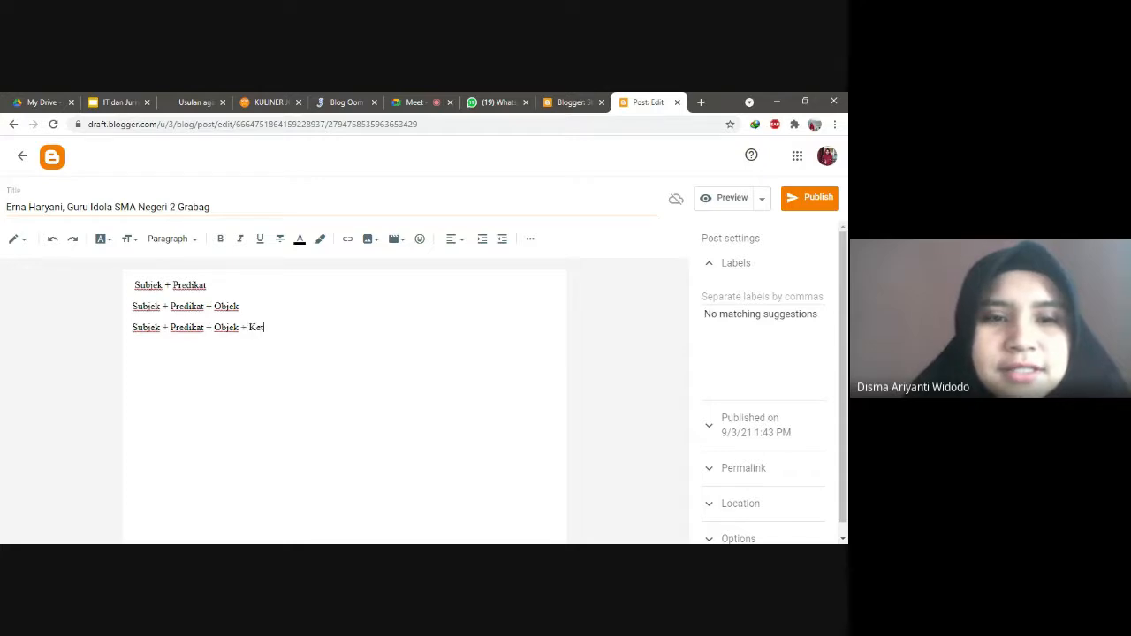
type("erangan.")
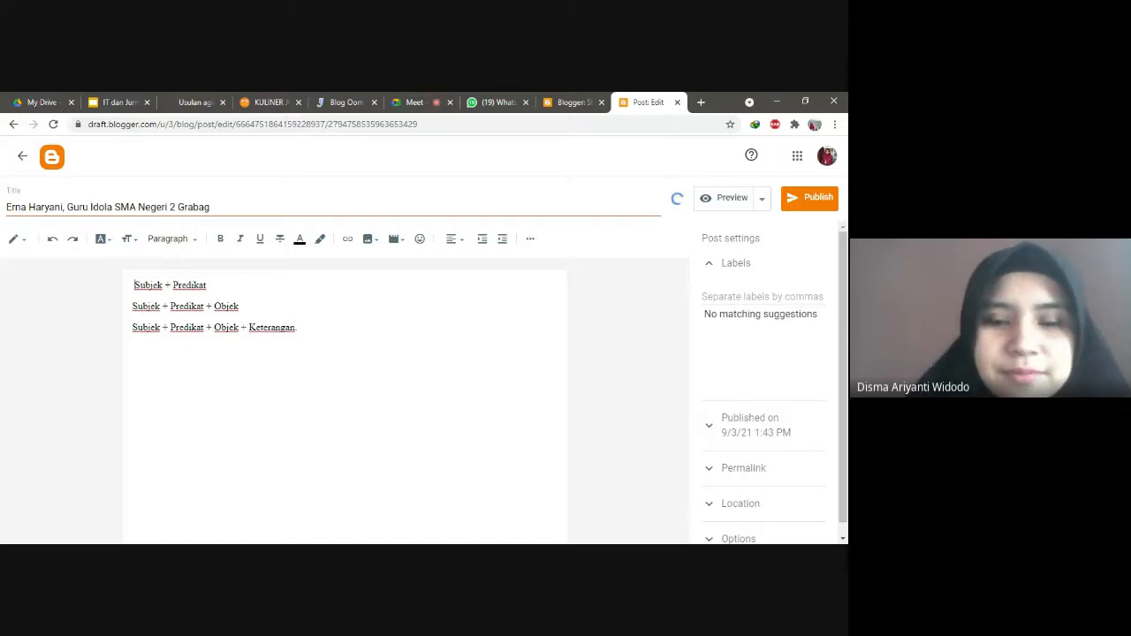
Step: Remove the leading space on the first line and select 'Subjek + Predikat'
left_click(134, 285)
key("BackSpace")
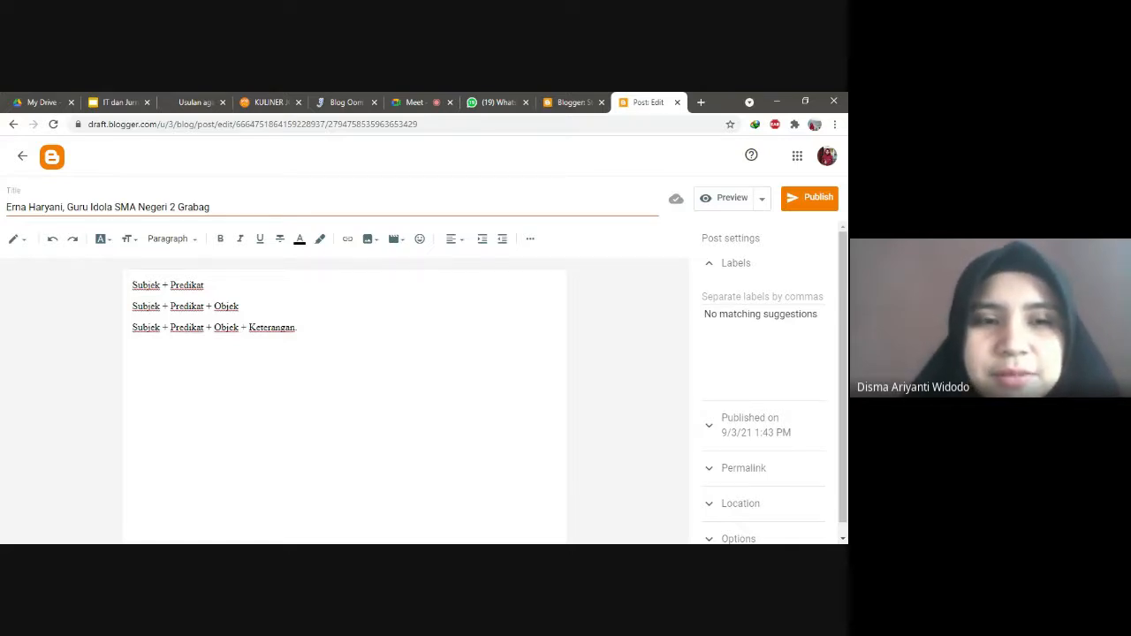
key("End")
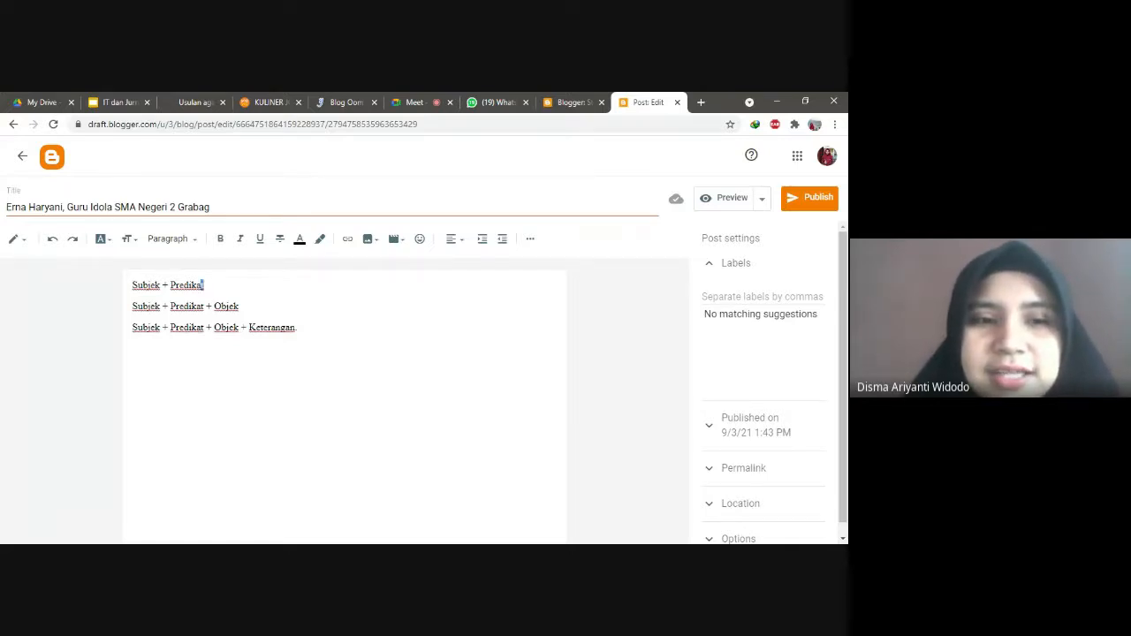
key("shift+Home")
Step: Admit both waiting guests to the Meet call and return to the Blogger post editor
left_click(415, 102)
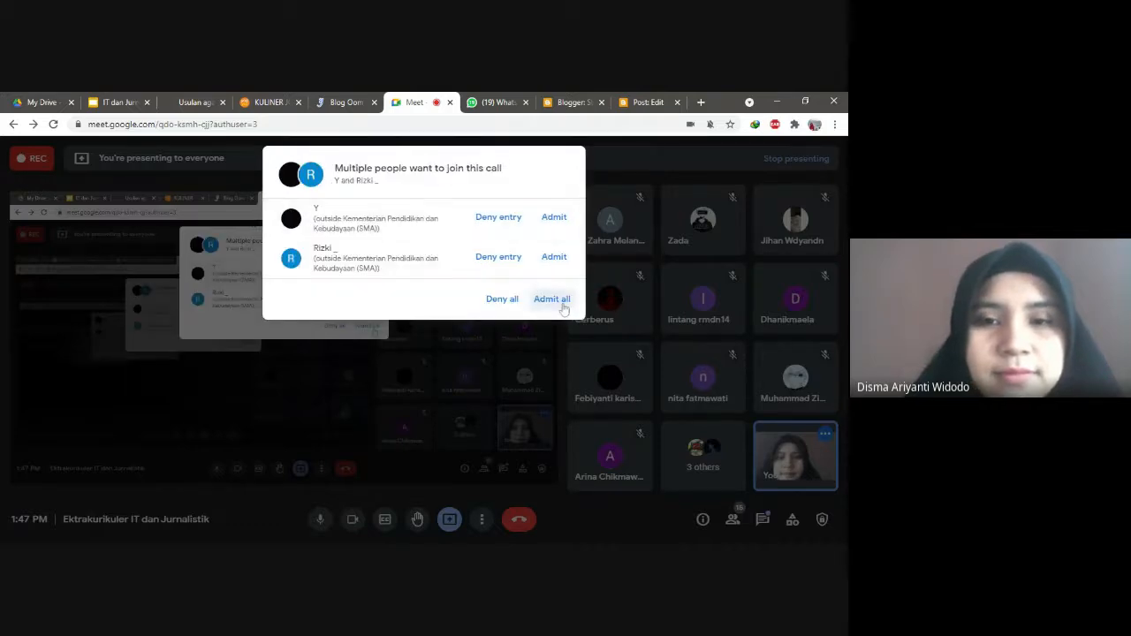
left_click(559, 300)
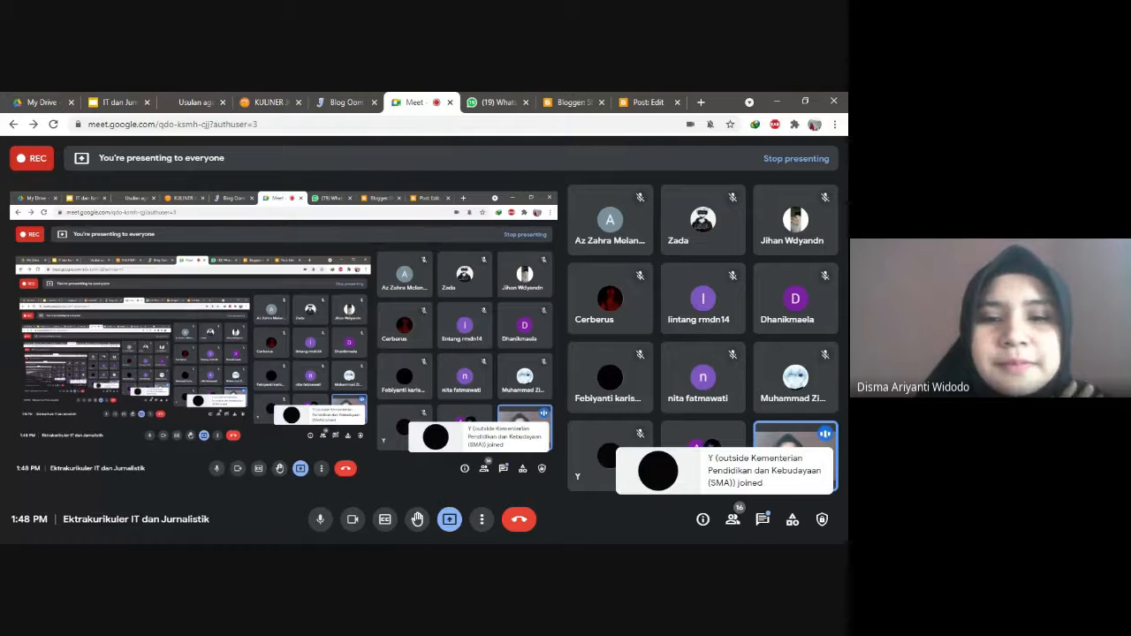
left_click(629, 103)
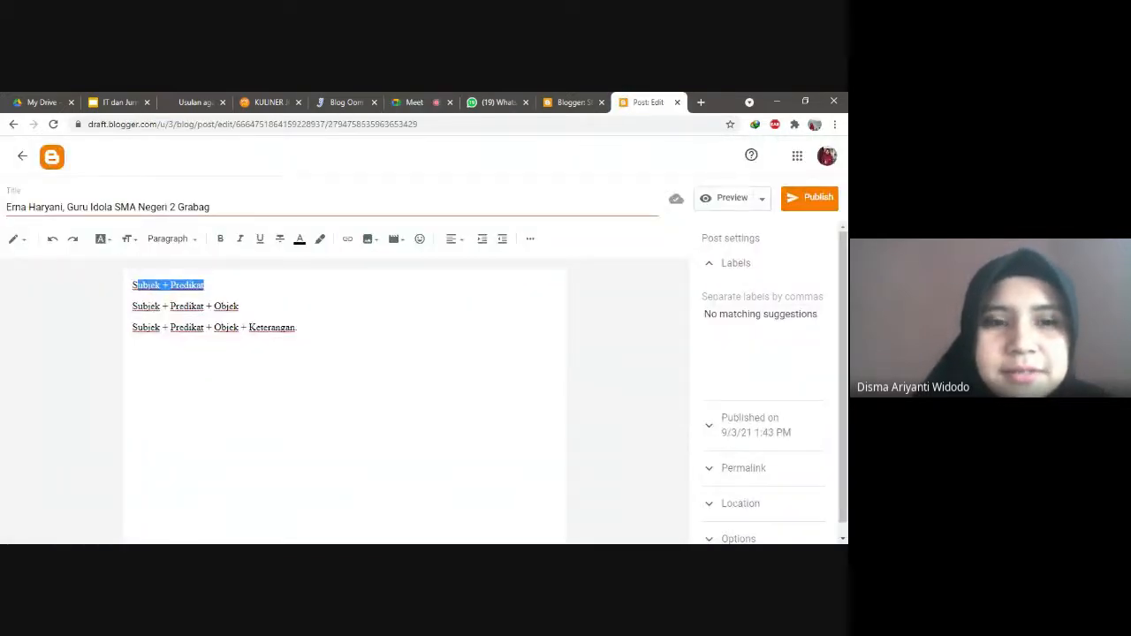
Step: Add a fourth pattern line 'Keterangan + Subjek + Predikat + Objek.' below the third formula
left_click(298, 328)
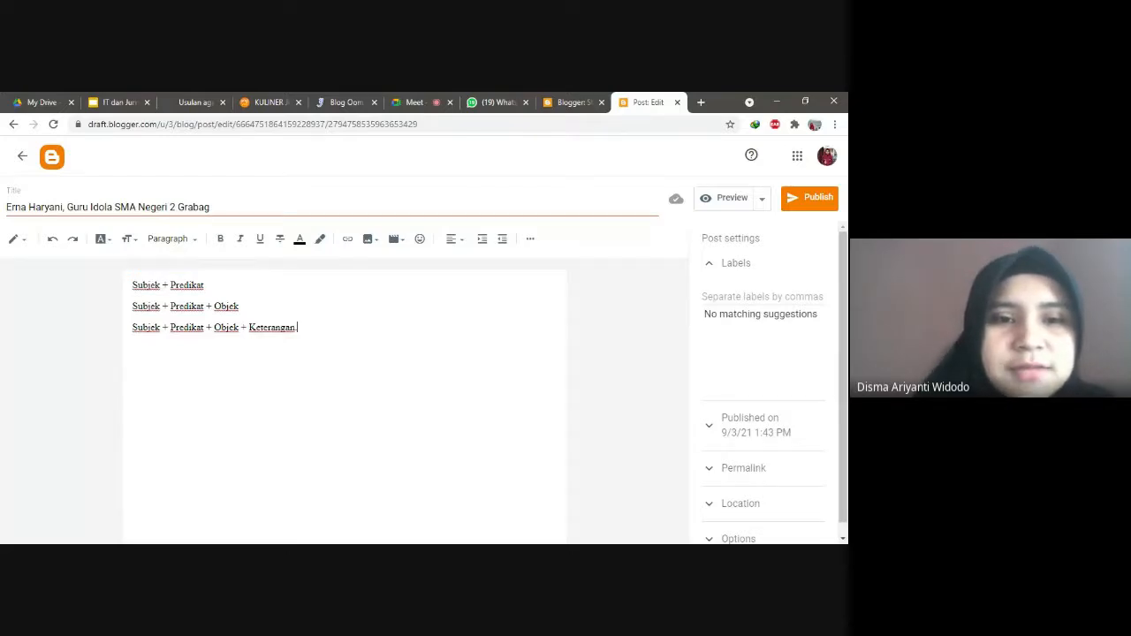
key("Return")
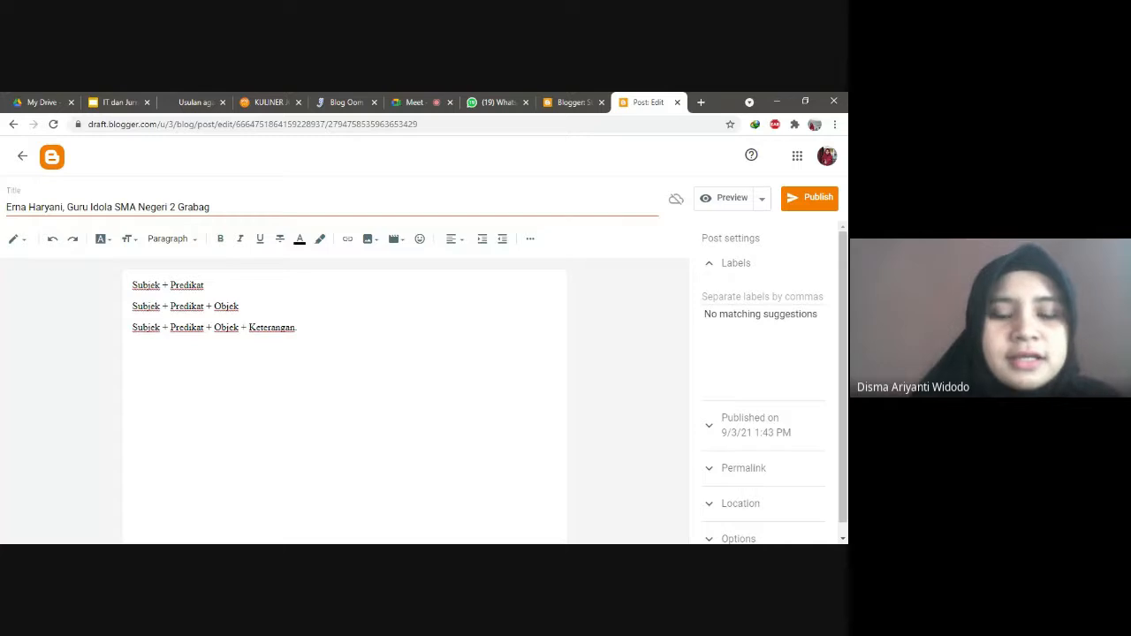
type("Keterang")
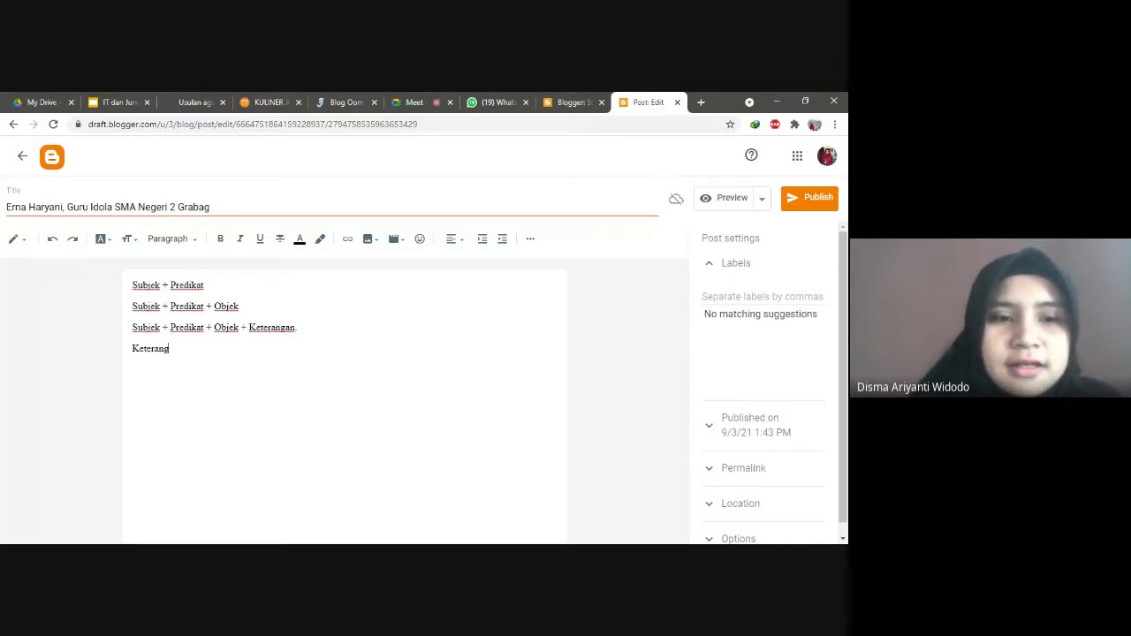
type("an + Sub")
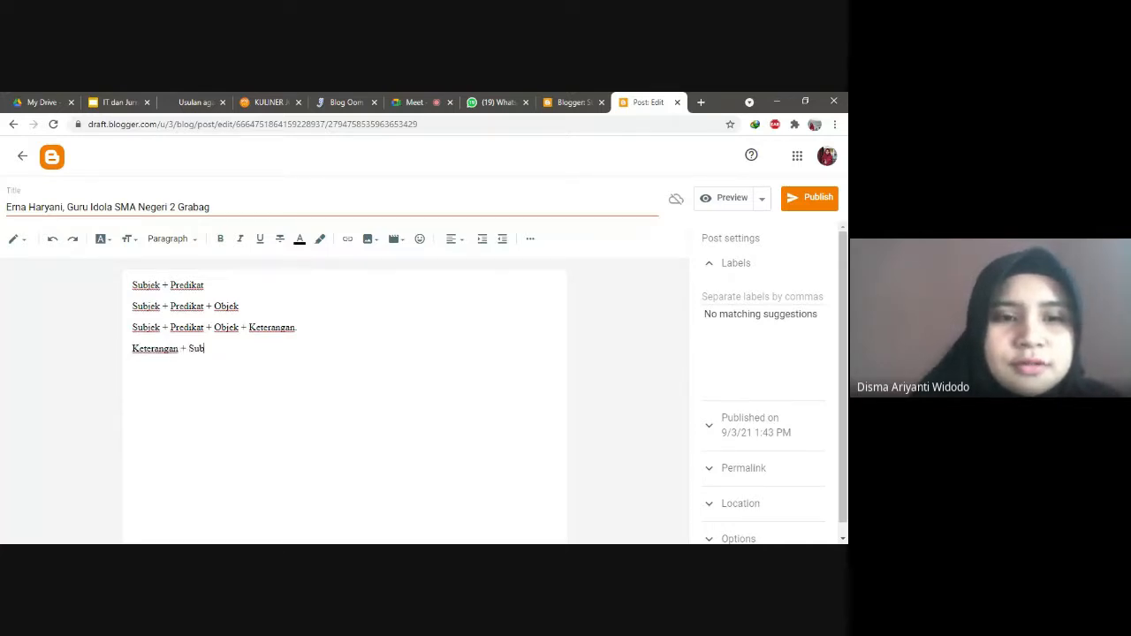
type("jek + Pre")
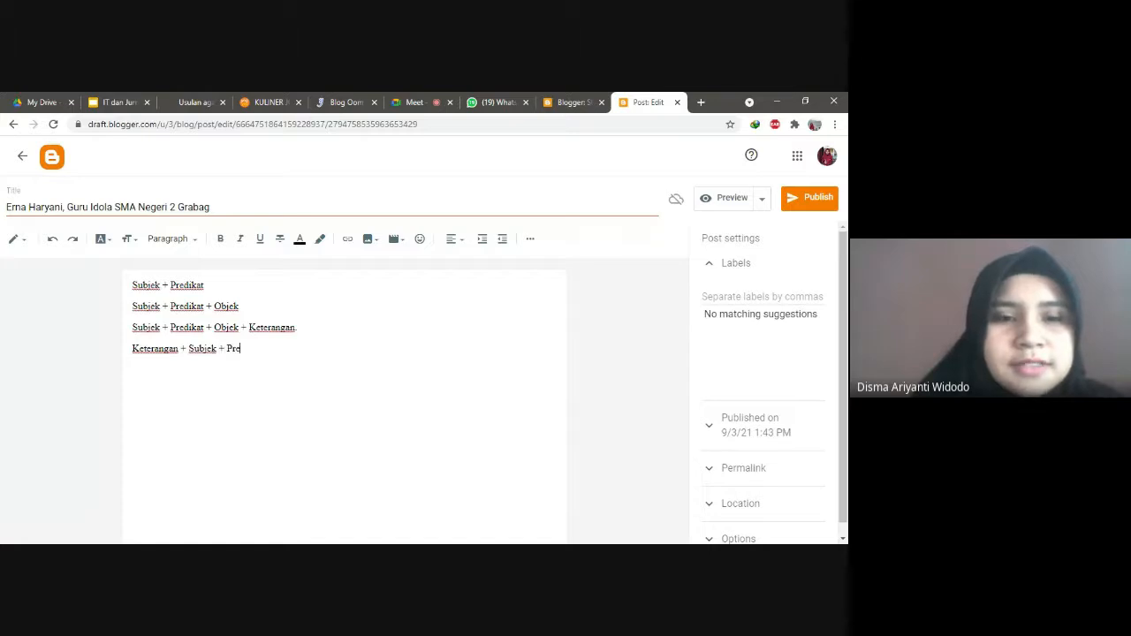
type("dikat")
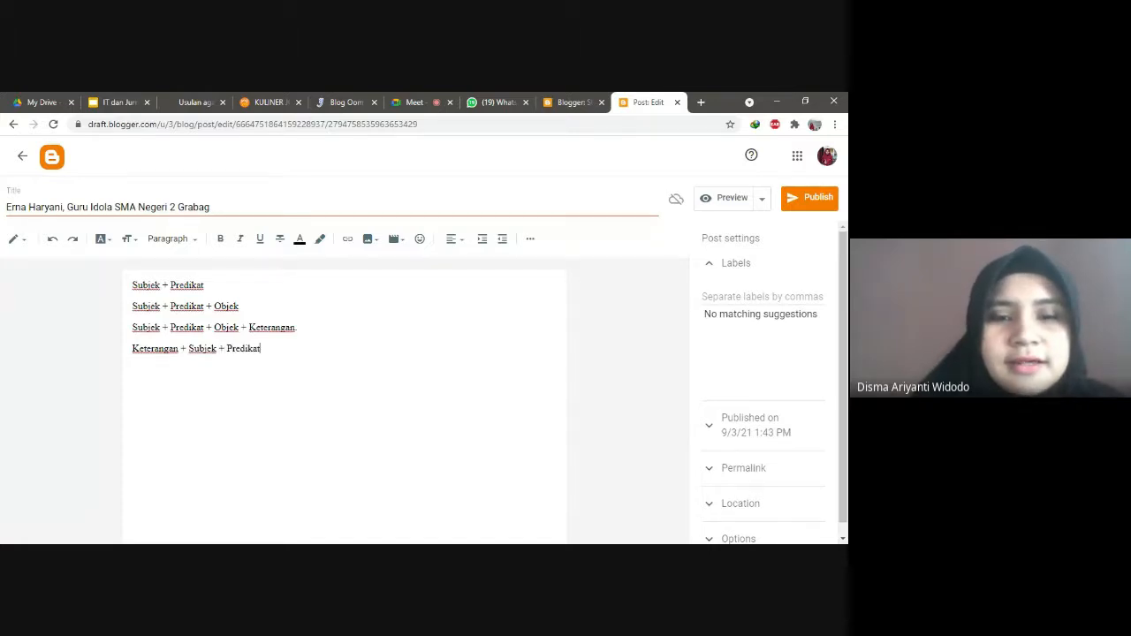
type(" + Objek")
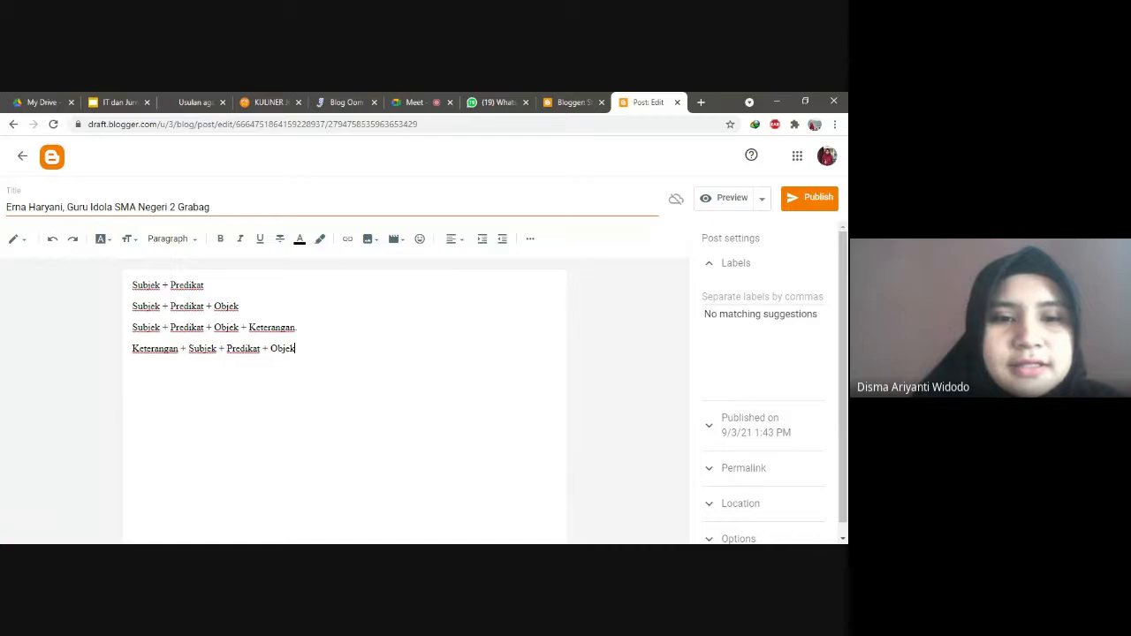
type(".")
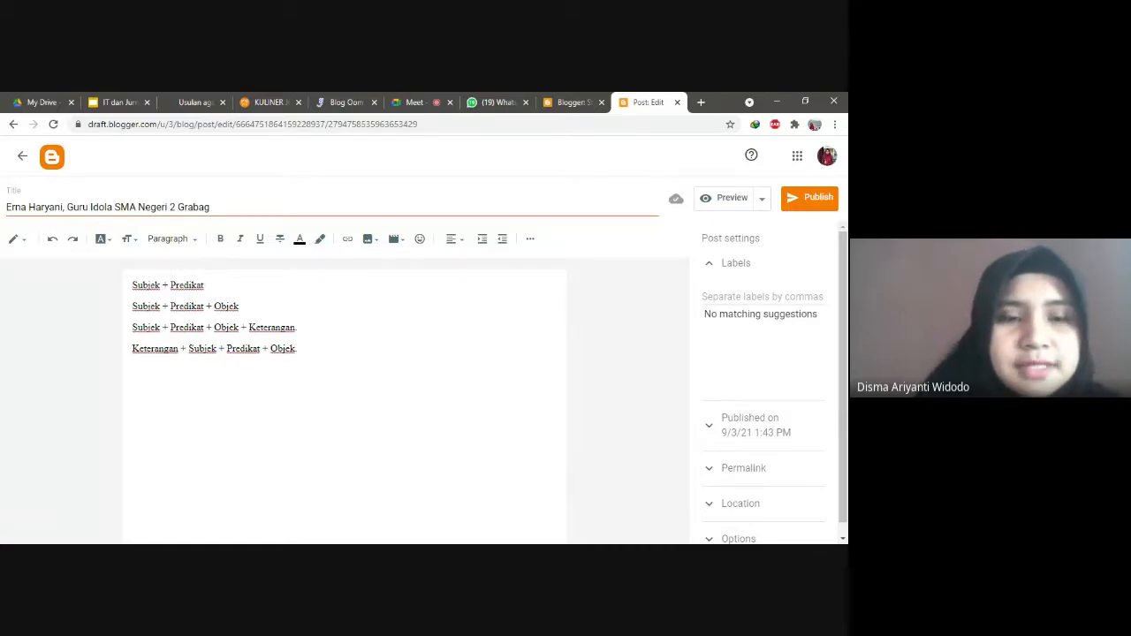
type(" +")
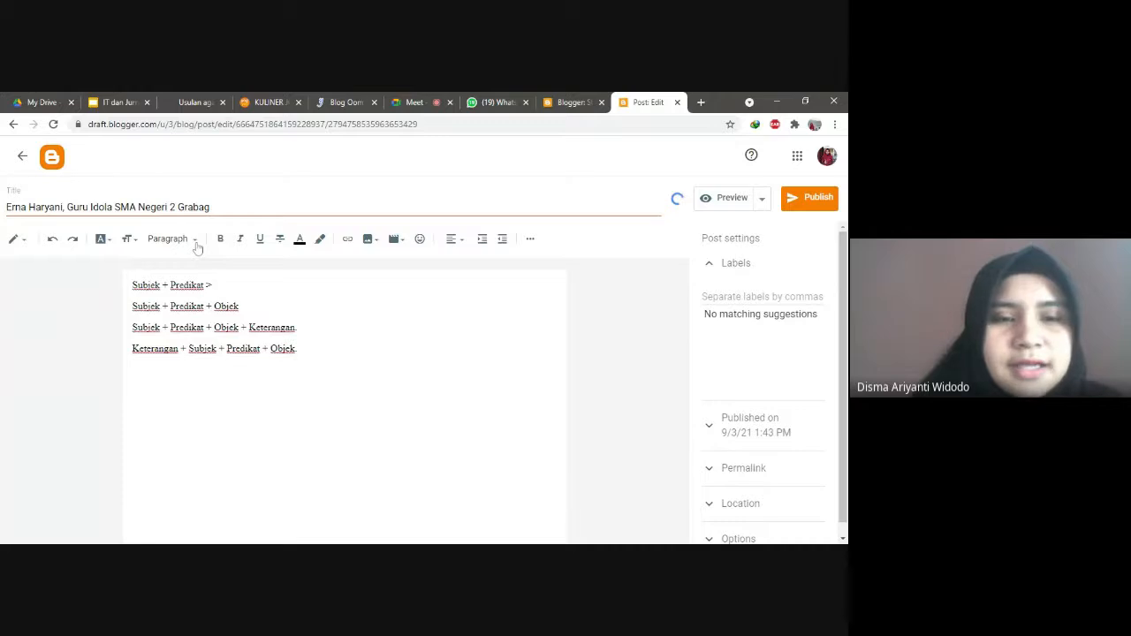
Step: After '>' on line one, write the example '[teacher's name] adalah guru sejarah' with lowercase 'sejarah'
type("Er")
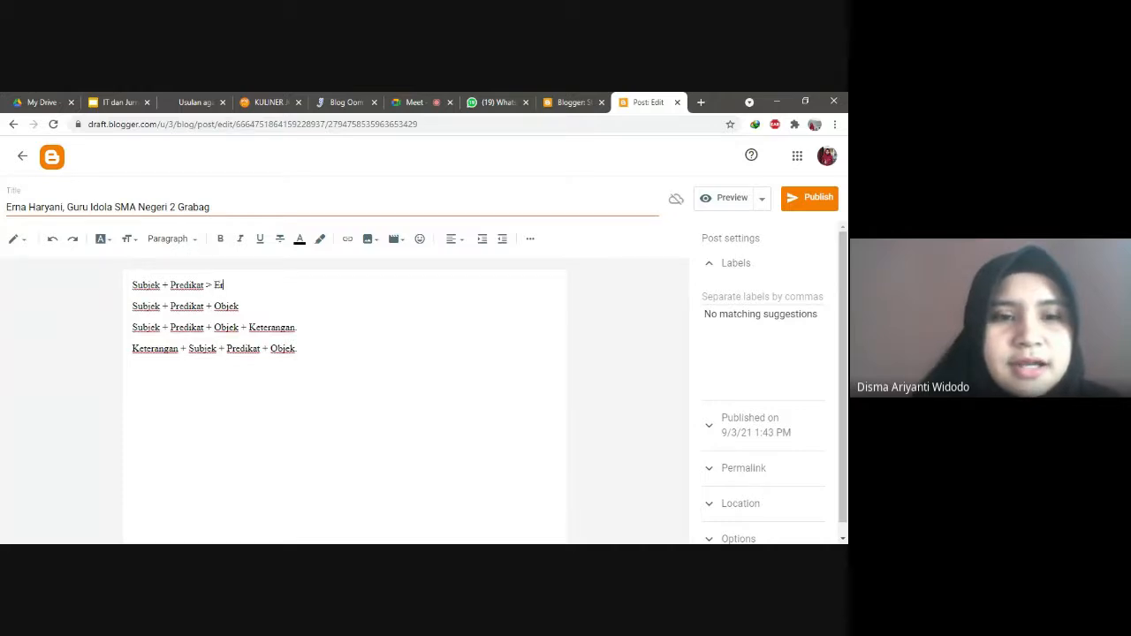
key("BackSpace")
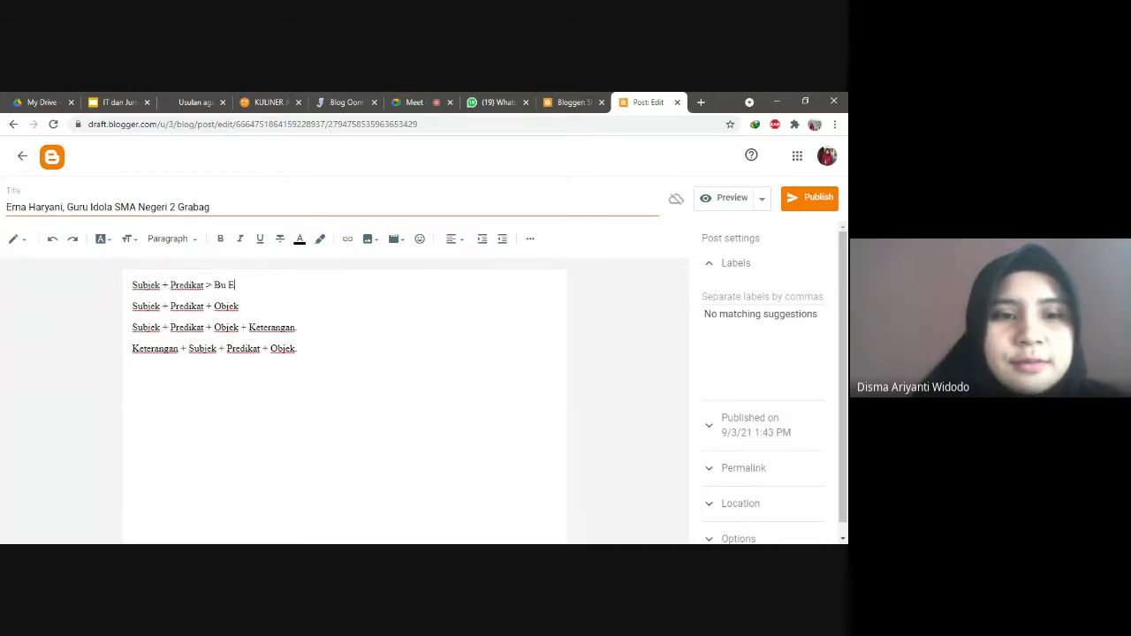
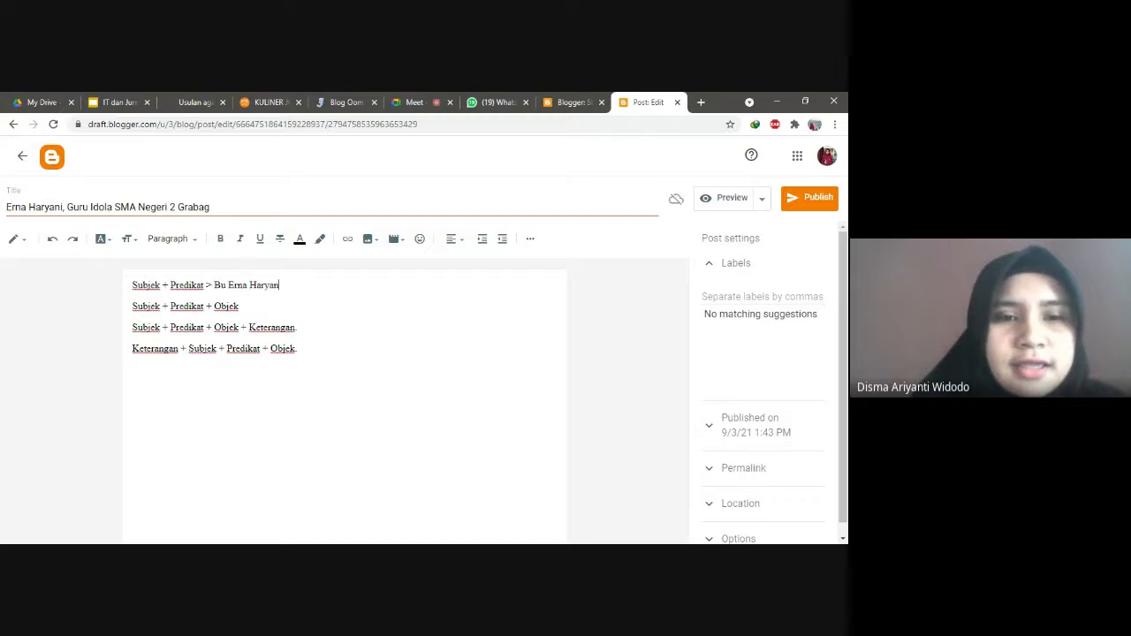
type("ad")
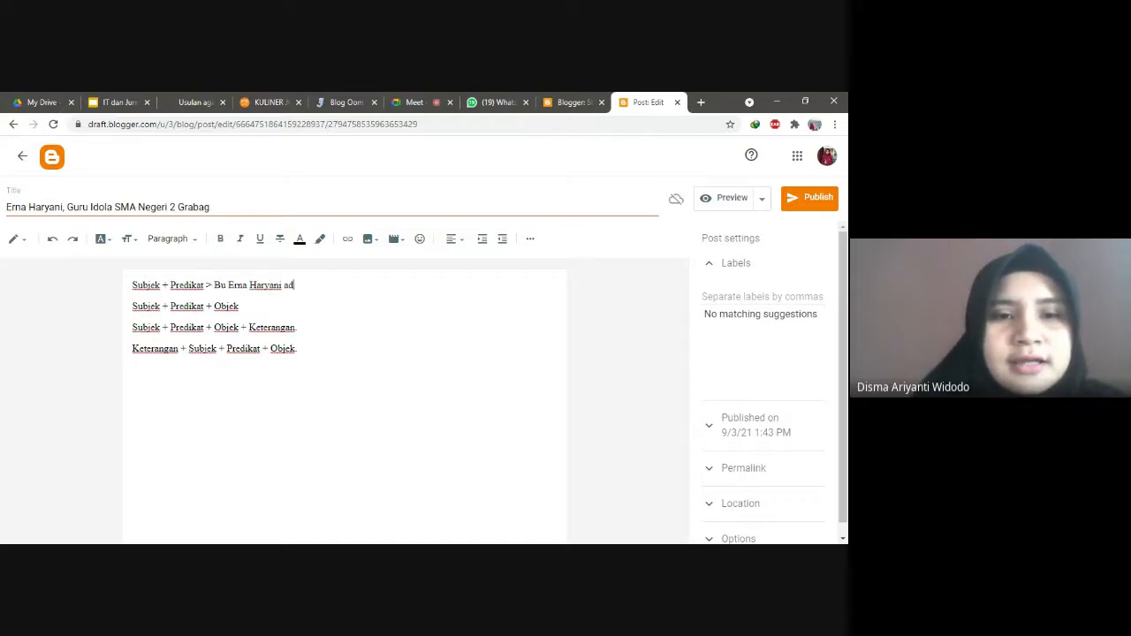
type("alah guru Sejarah")
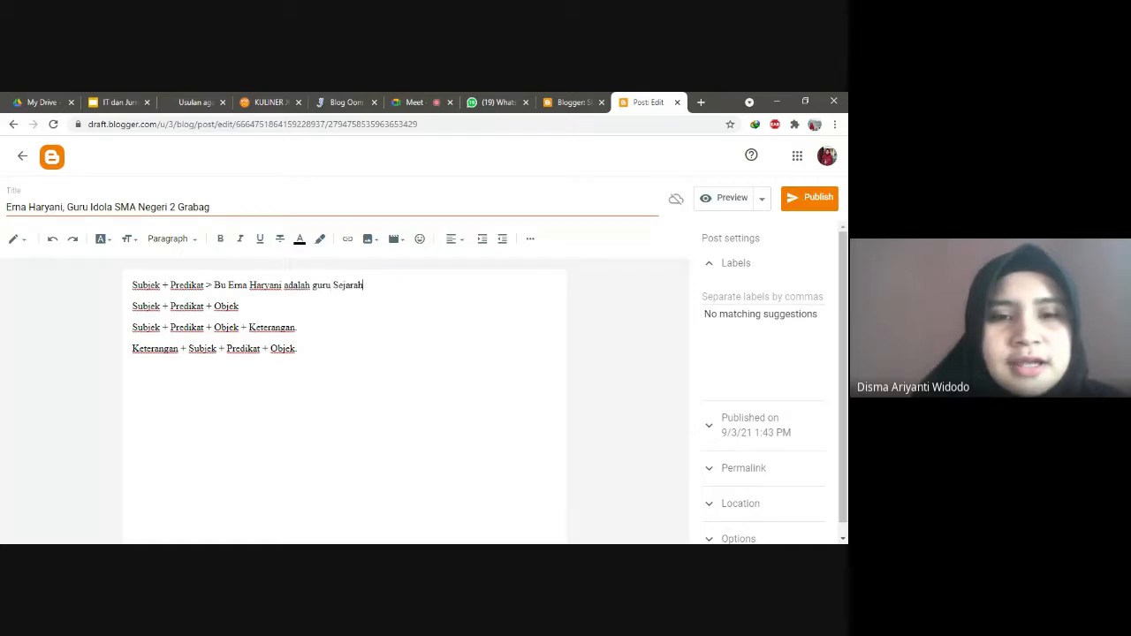
key("BackSpace")
key("BackSpace")
key("BackSpace")
key("BackSpace")
key("BackSpace")
key("BackSpace")
key("BackSpace")
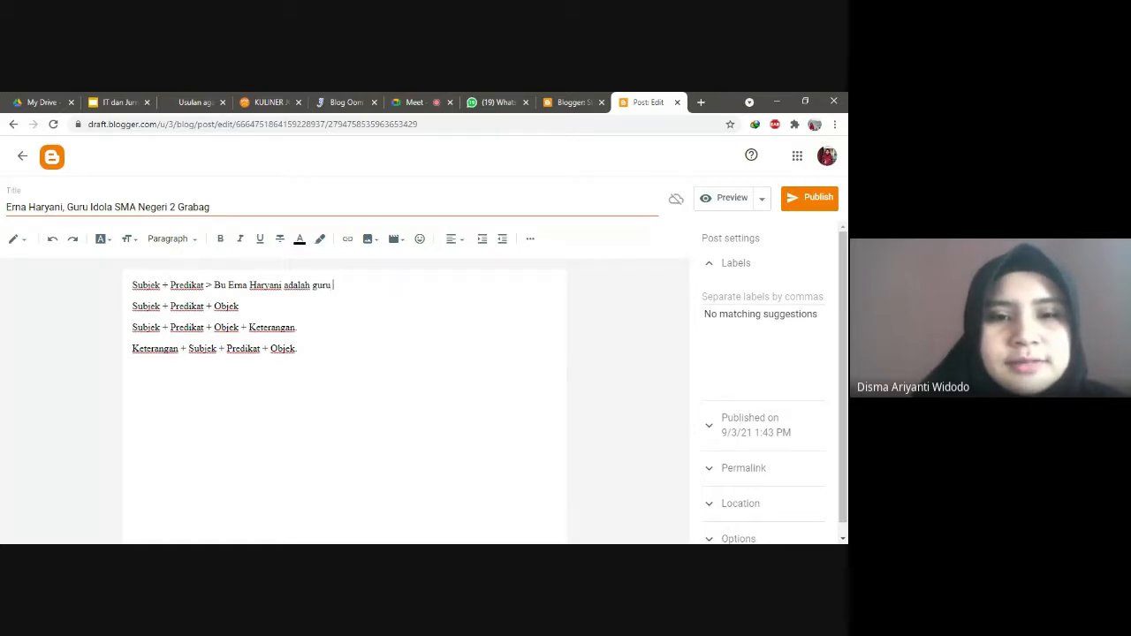
type("sejarah")
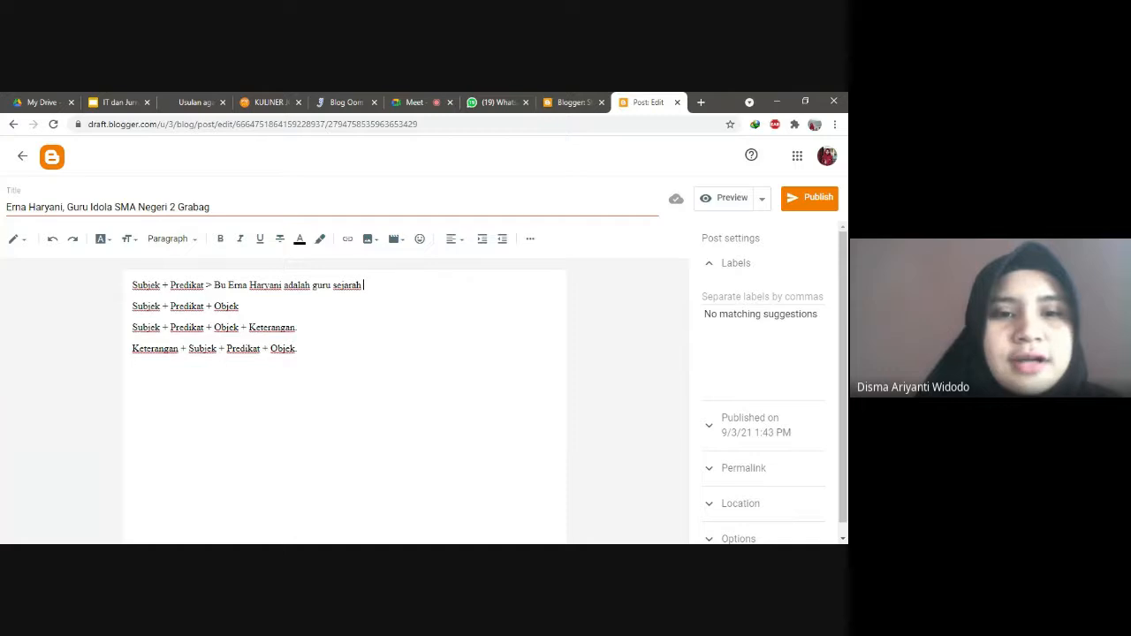
Step: Insert 'seorang' before 'guru' in the first example sentence
left_click(312, 286)
type("seorang")
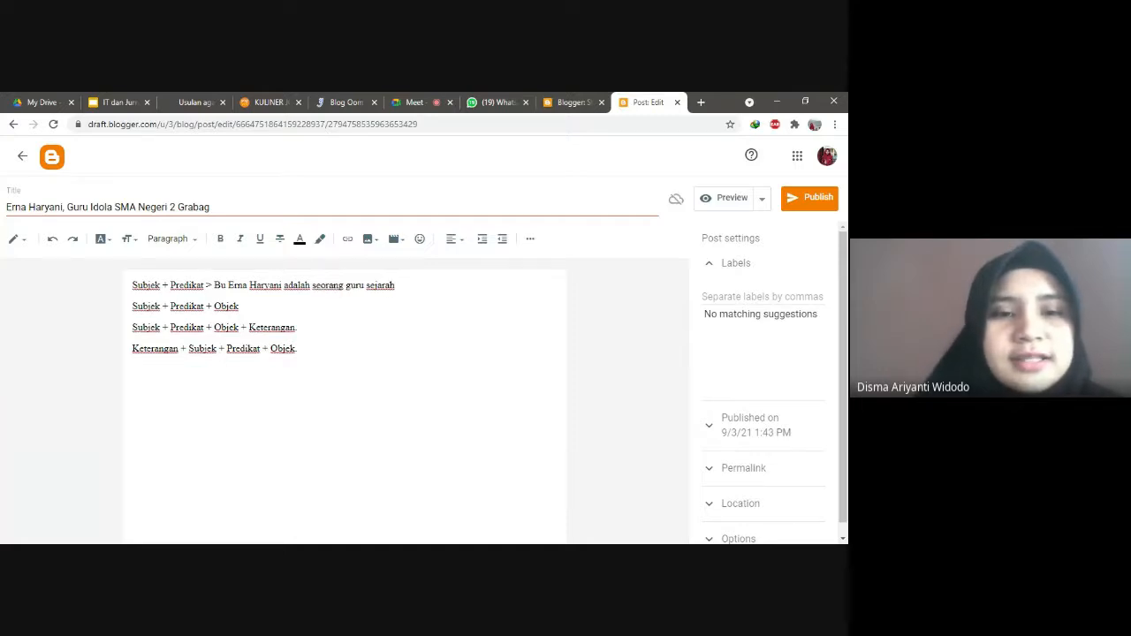
left_click_drag(214, 285, 396, 285)
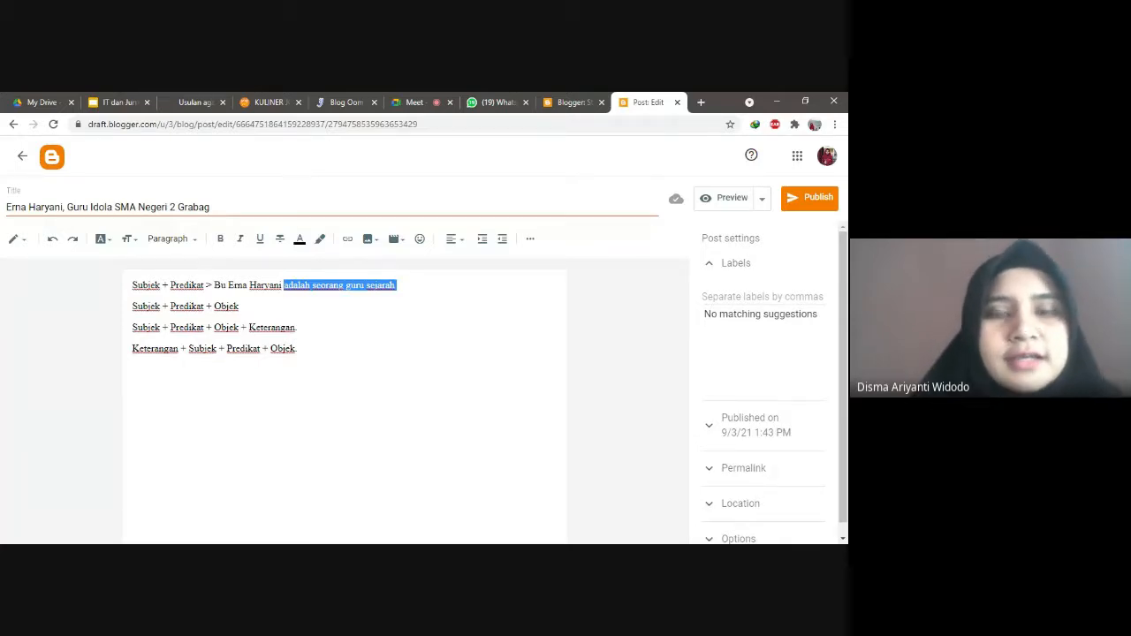
left_click(239, 306)
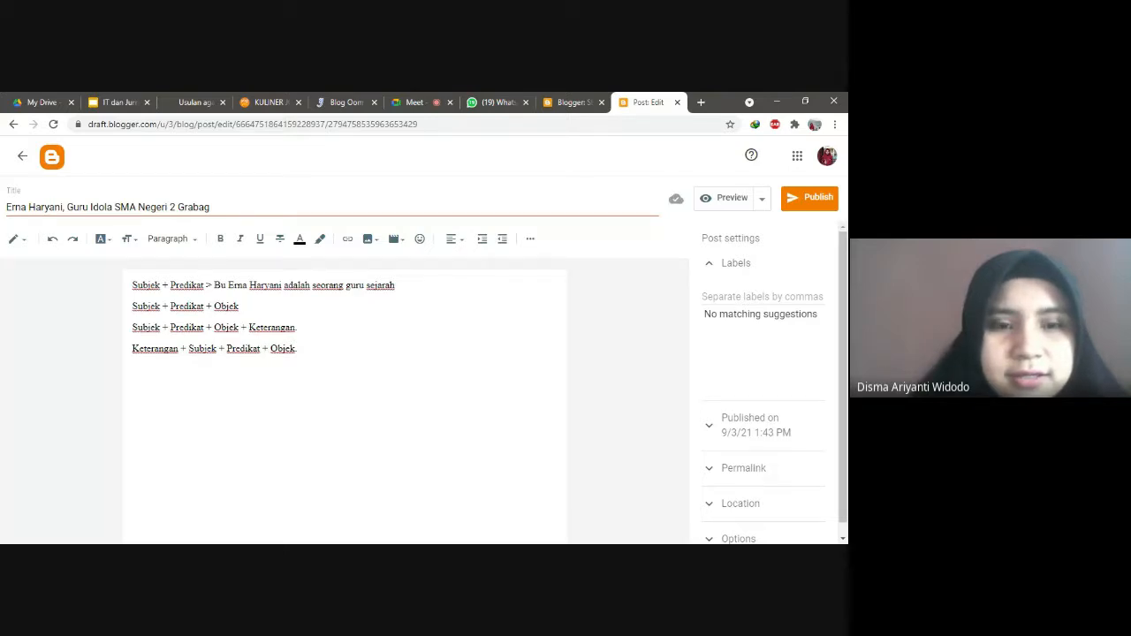
Step: Try a separate line for a second example, then delete the unfinished line
key("Return")
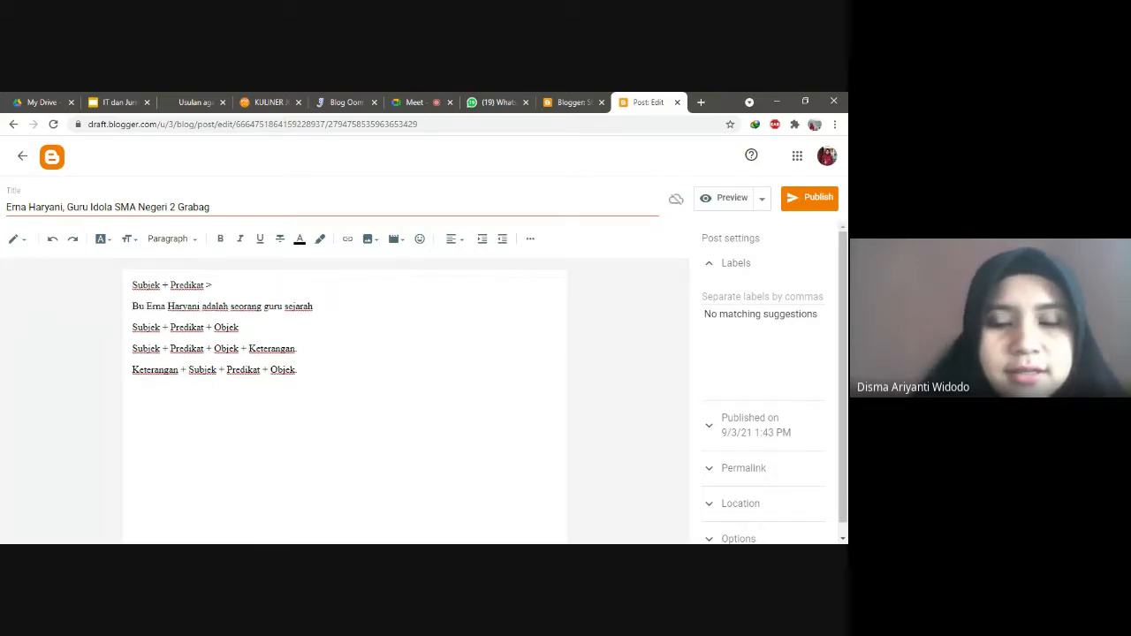
key("Return")
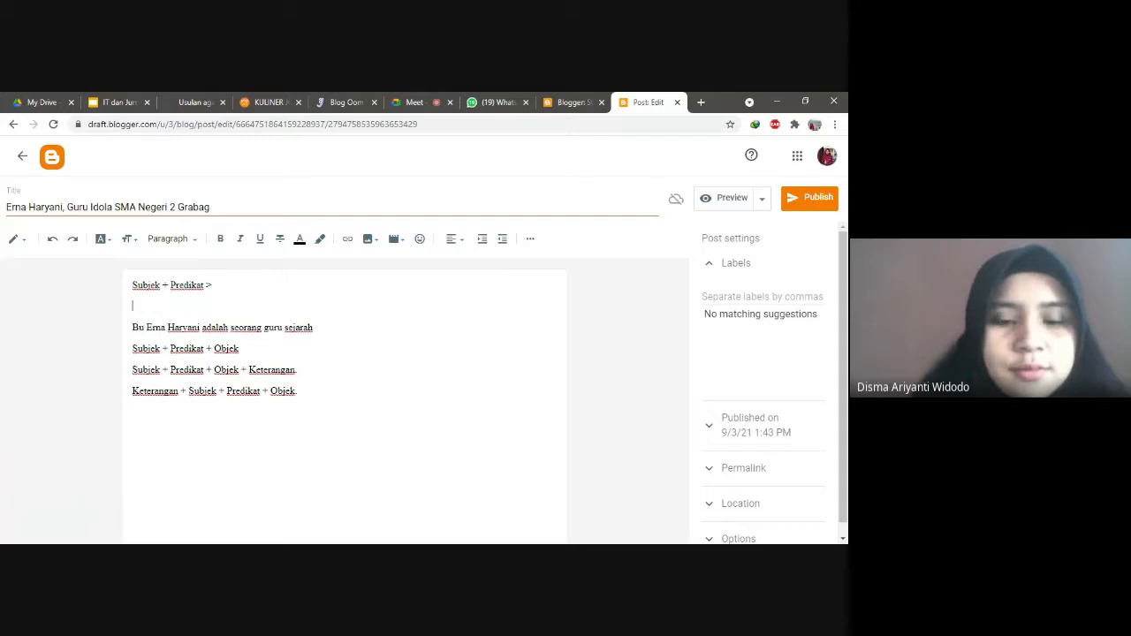
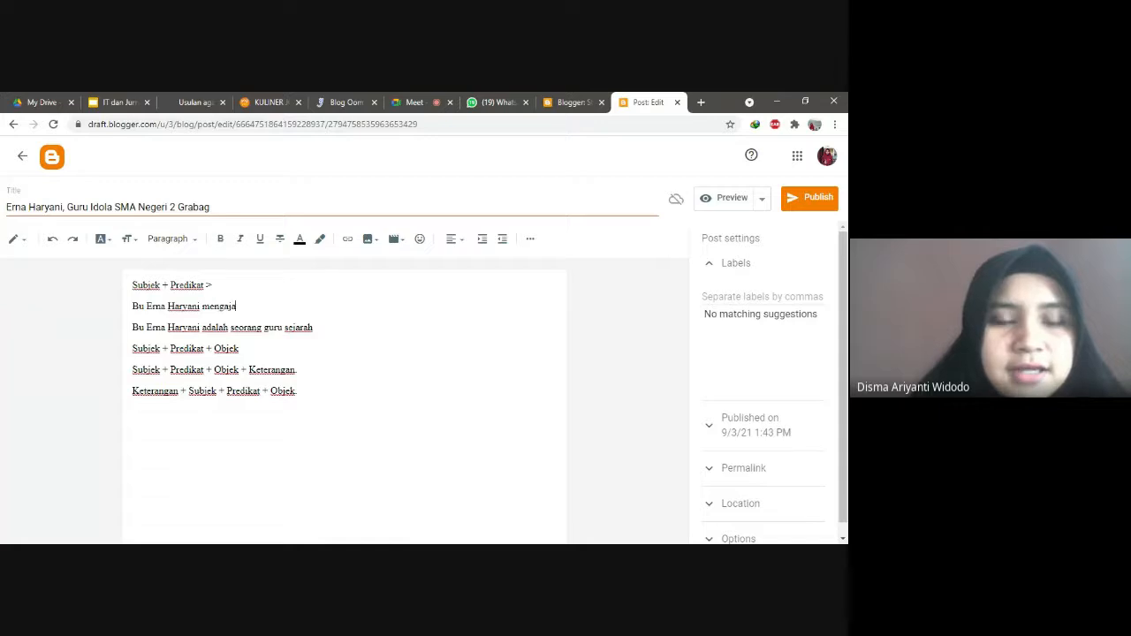
type("r")
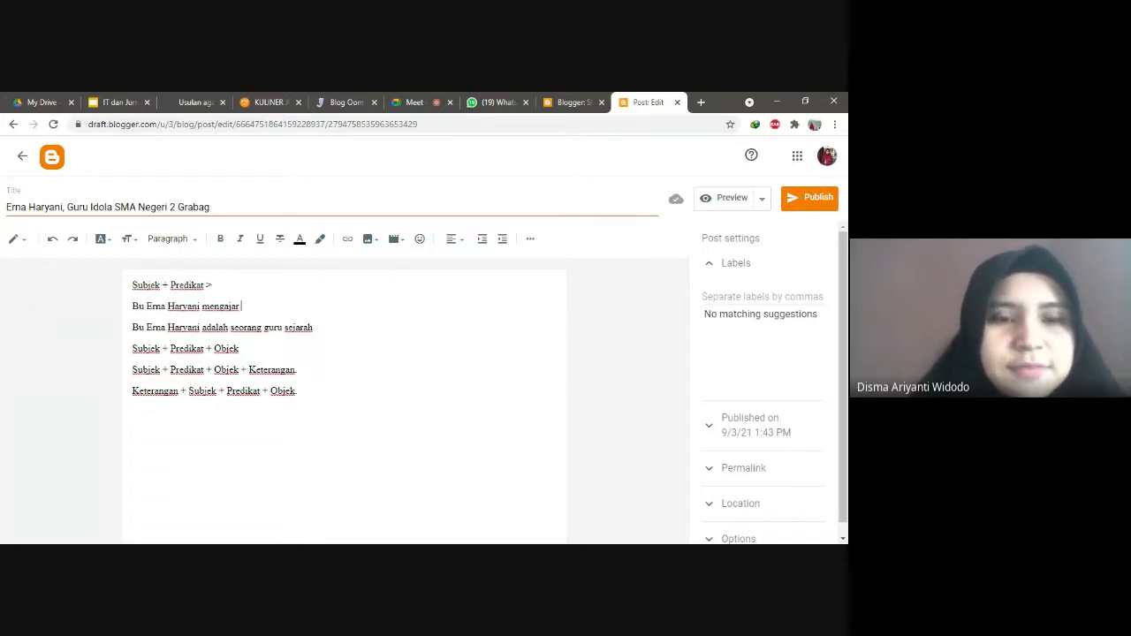
left_click_drag(243, 305, 129, 310)
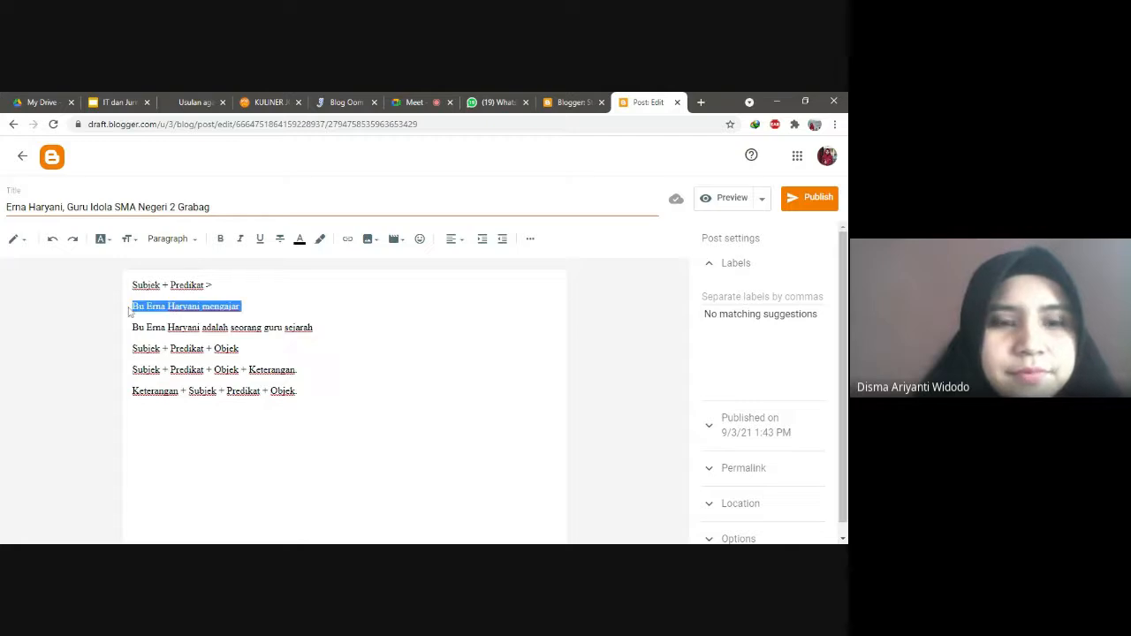
key("BackSpace")
key("BackSpace")
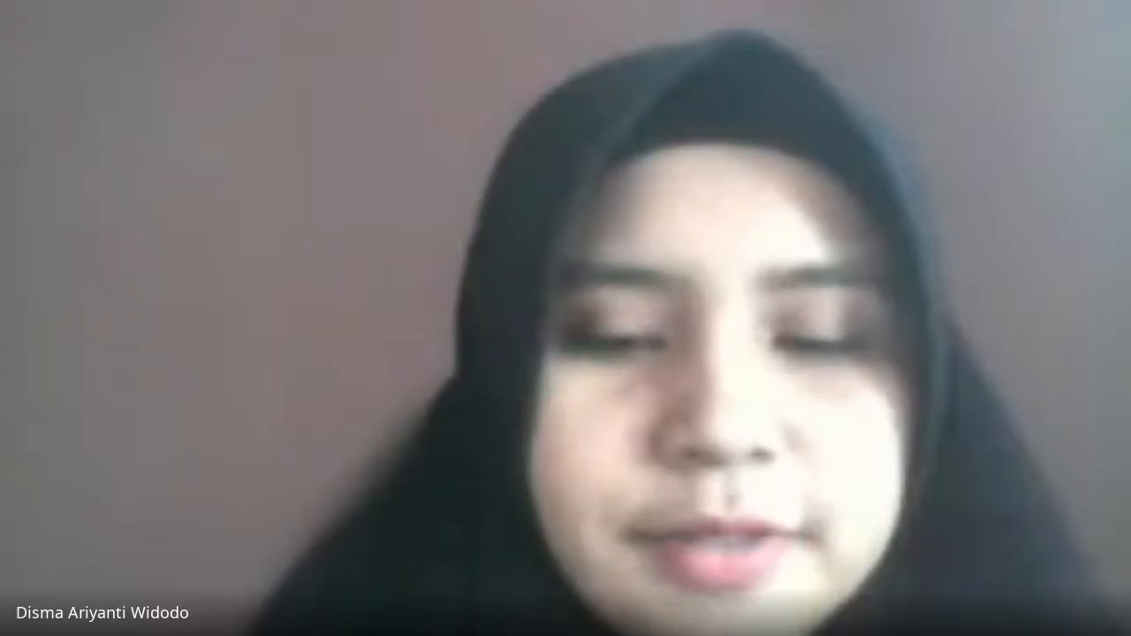
Step: Join the example onto line one ending 'seorang guru.', and add '>' to the Objek line
key("Delete")
key("Down")
key("End")
type(">")
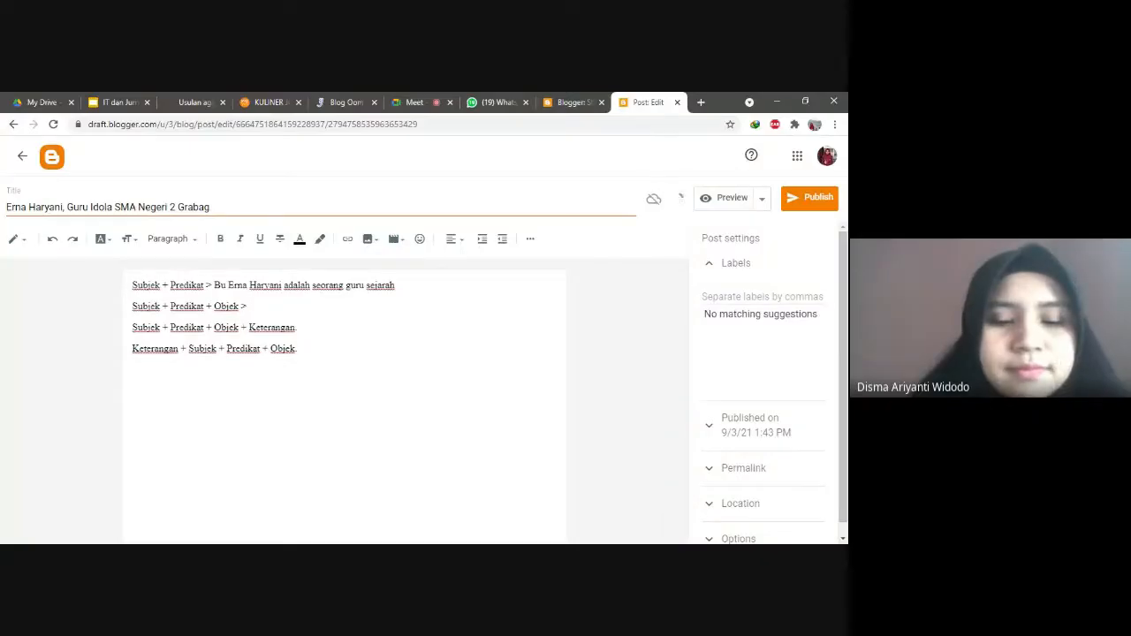
double_click(369, 285)
key("BackSpace")
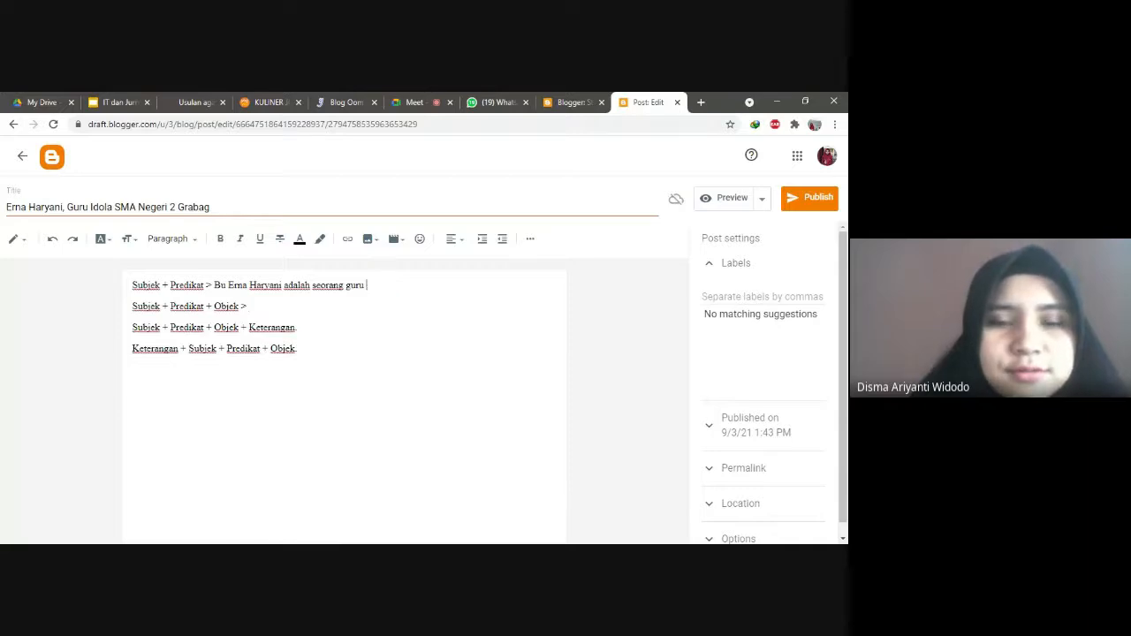
type(".")
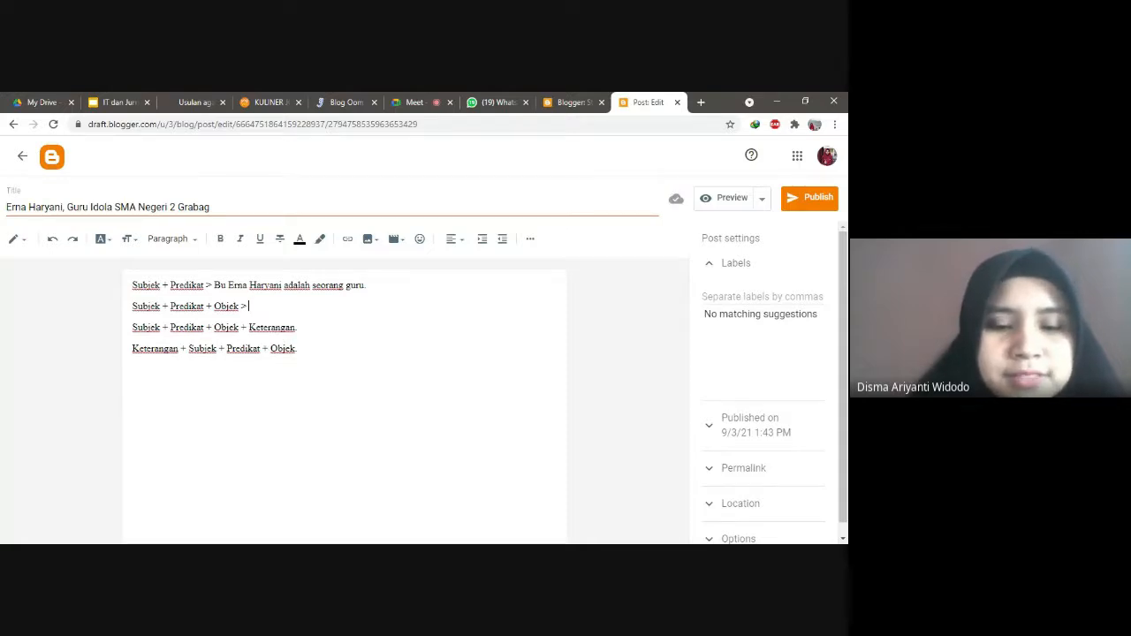
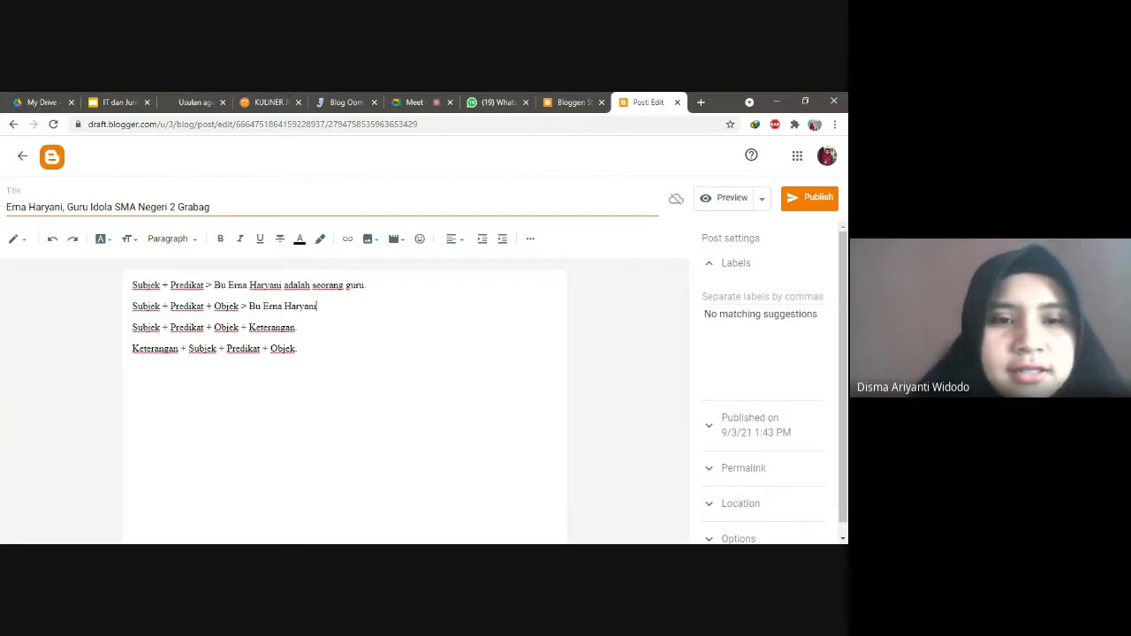
Step: Type the Objek example '... mengajar mata pelajaran sejarah.' and mark its subject and predicate
type(" mengajar ")
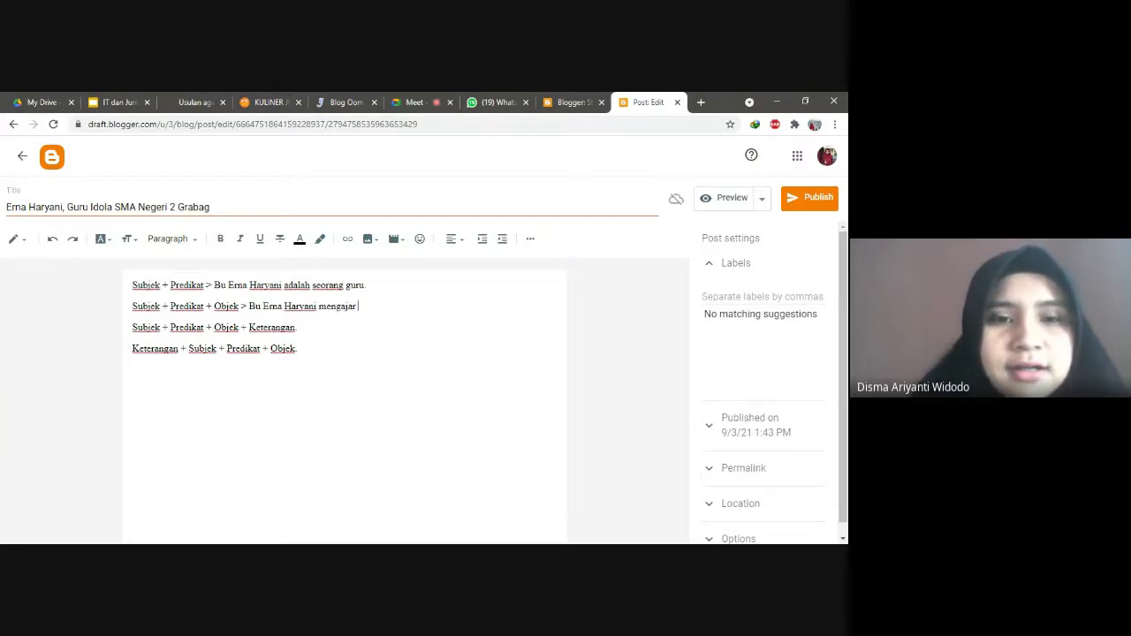
type("mata pelajaran")
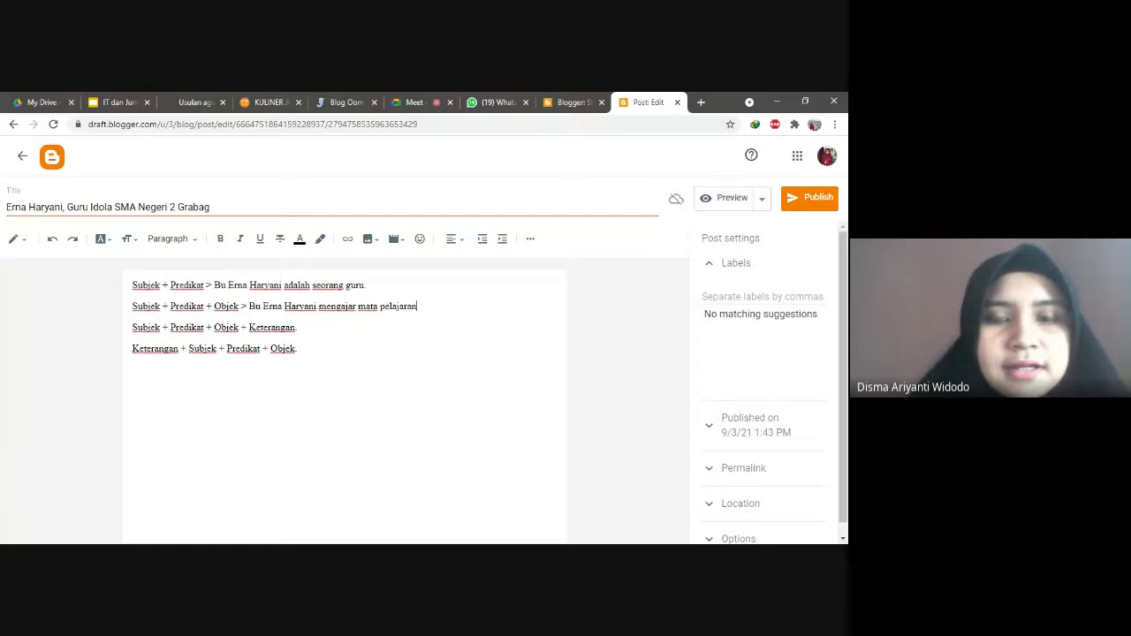
type(" sejarah")
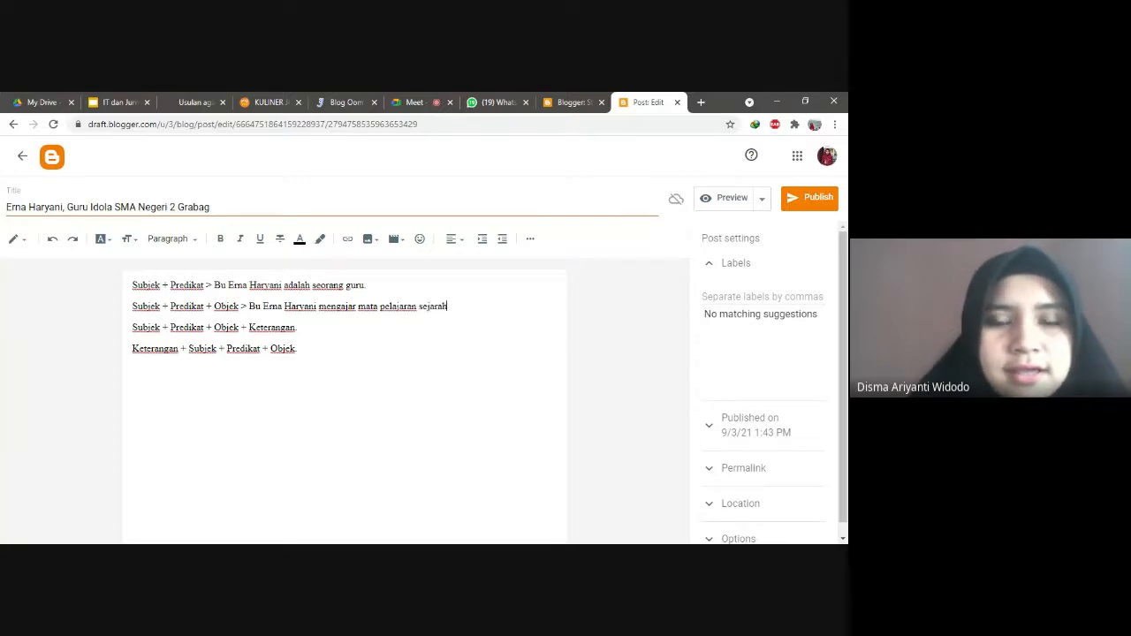
type(".")
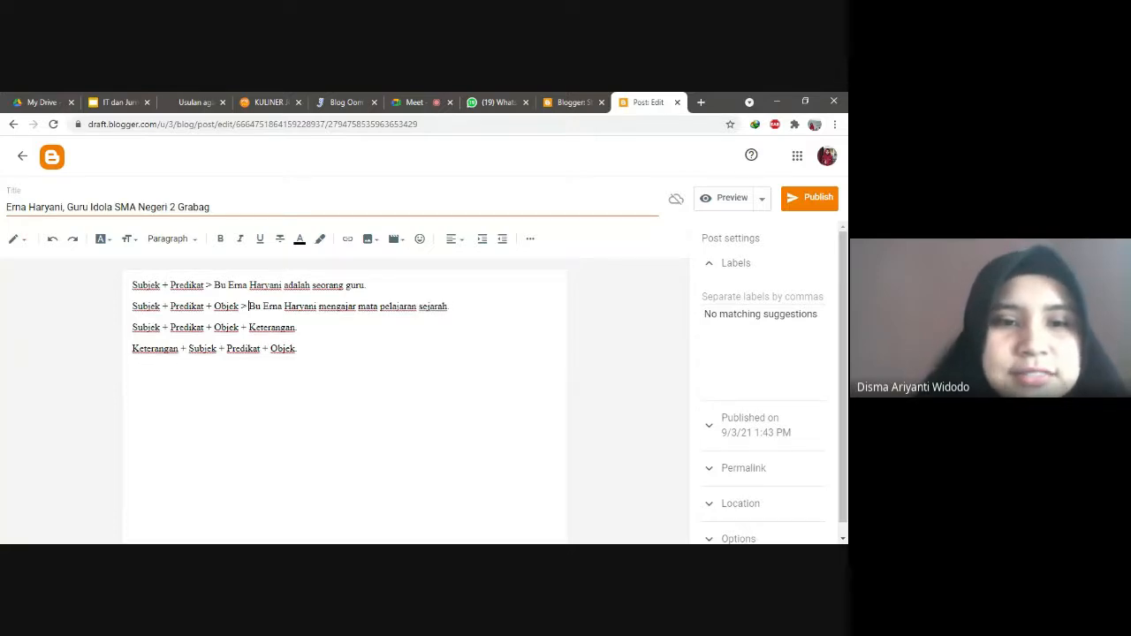
left_click_drag(250, 307, 317, 306)
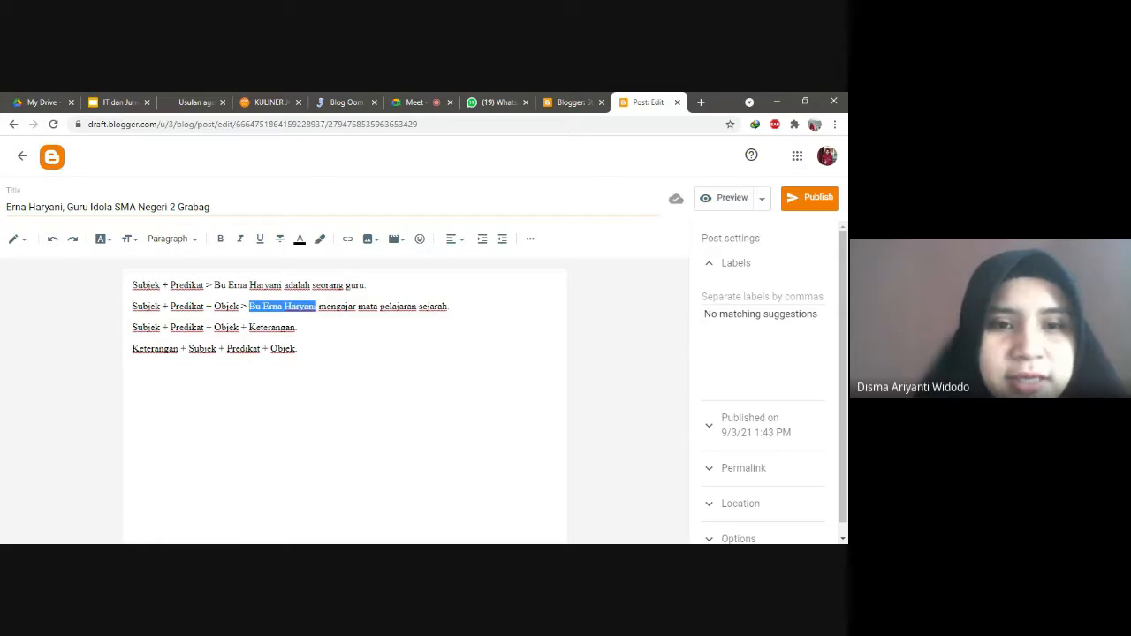
double_click(338, 306)
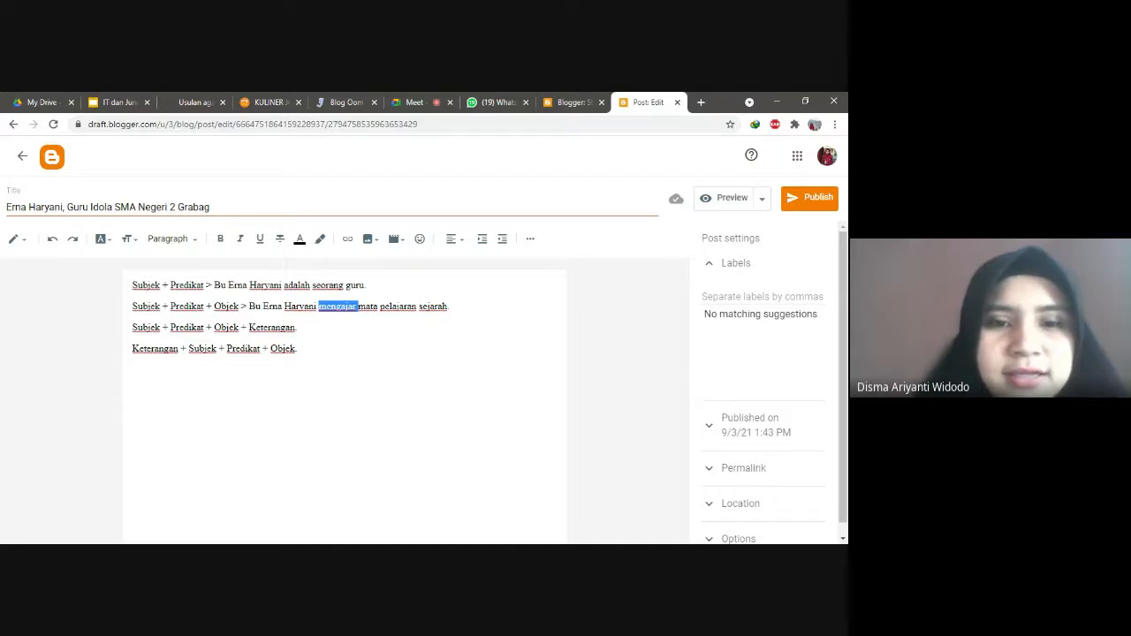
left_click(359, 307)
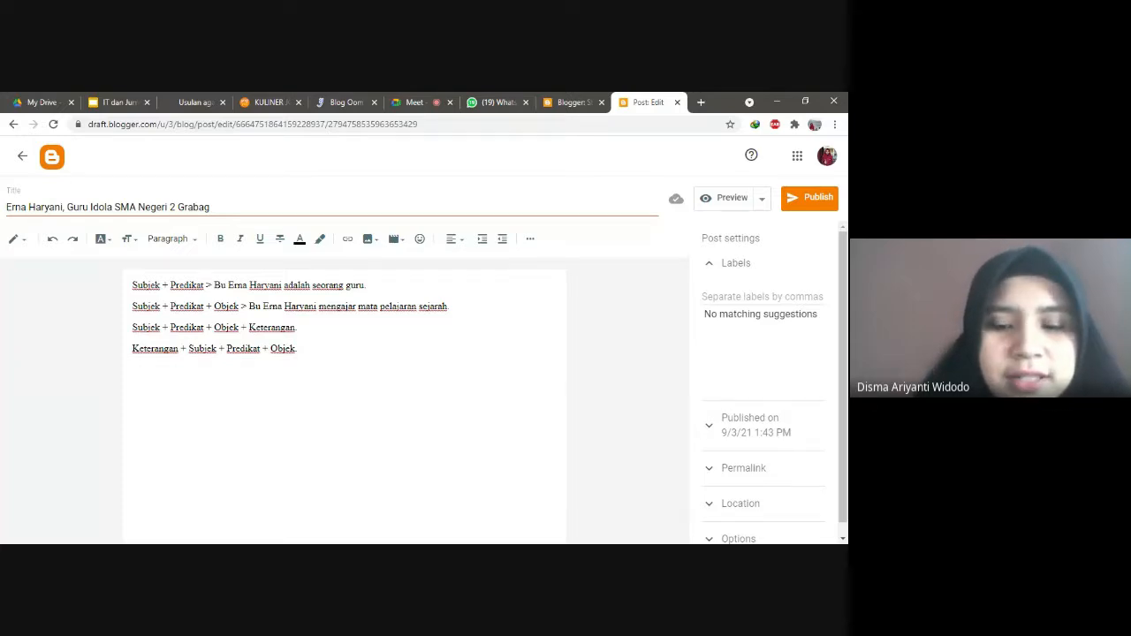
Step: Add the Keterangan example ending 'mengajar mata pelajaran sejarah di SMA Negeri 2 Grabag', then a new empty line
type(">")
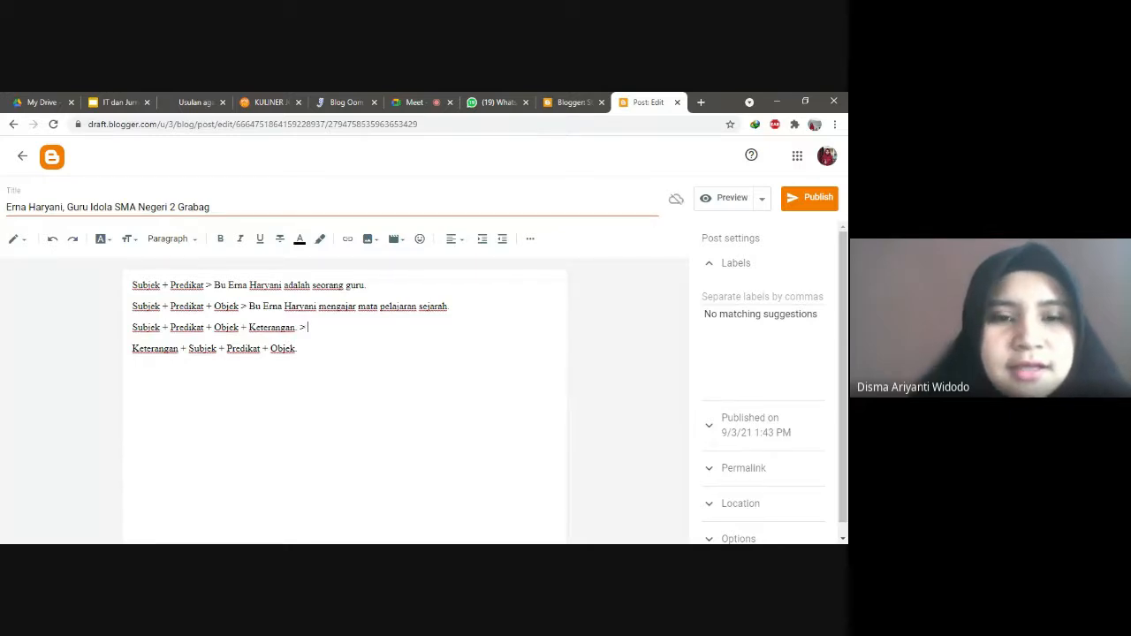
type(" Bu")
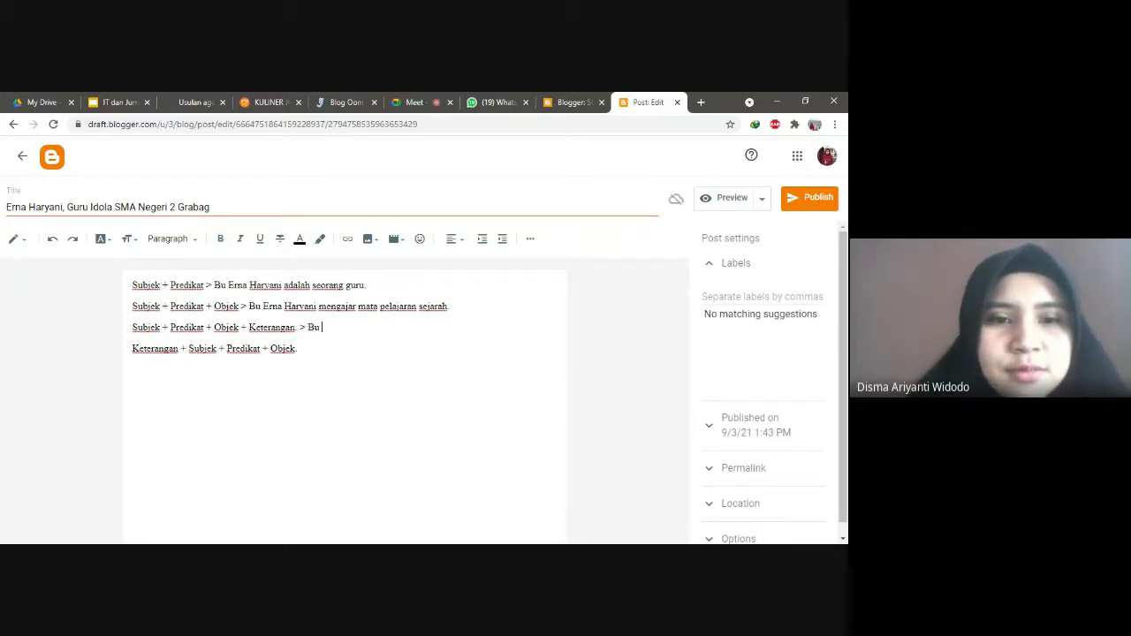
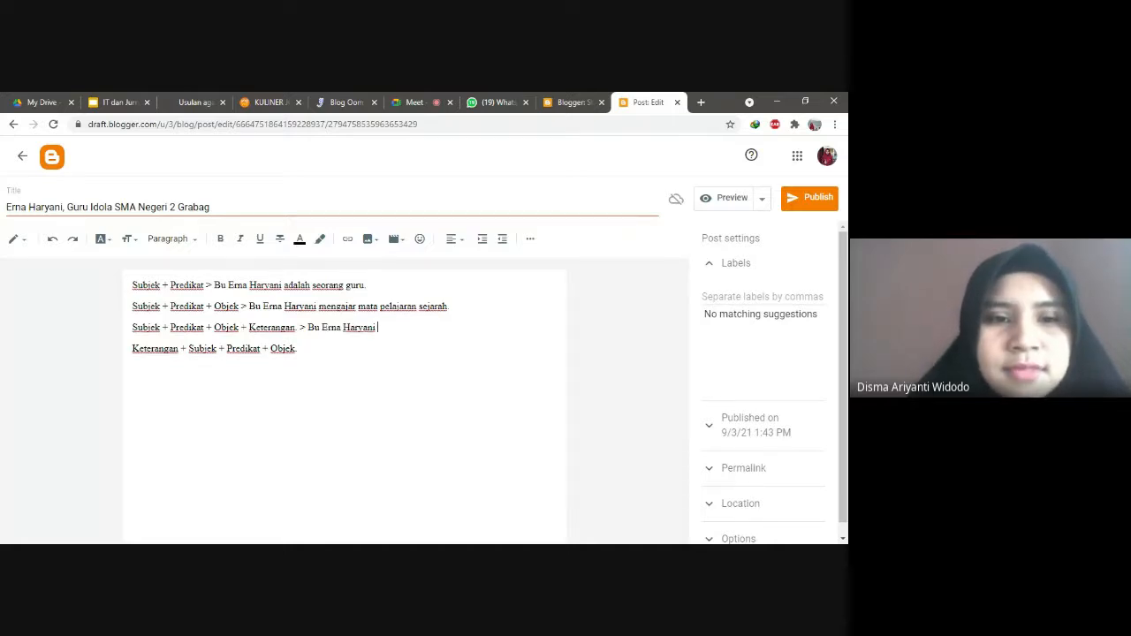
type(" mengaj")
type("ar")
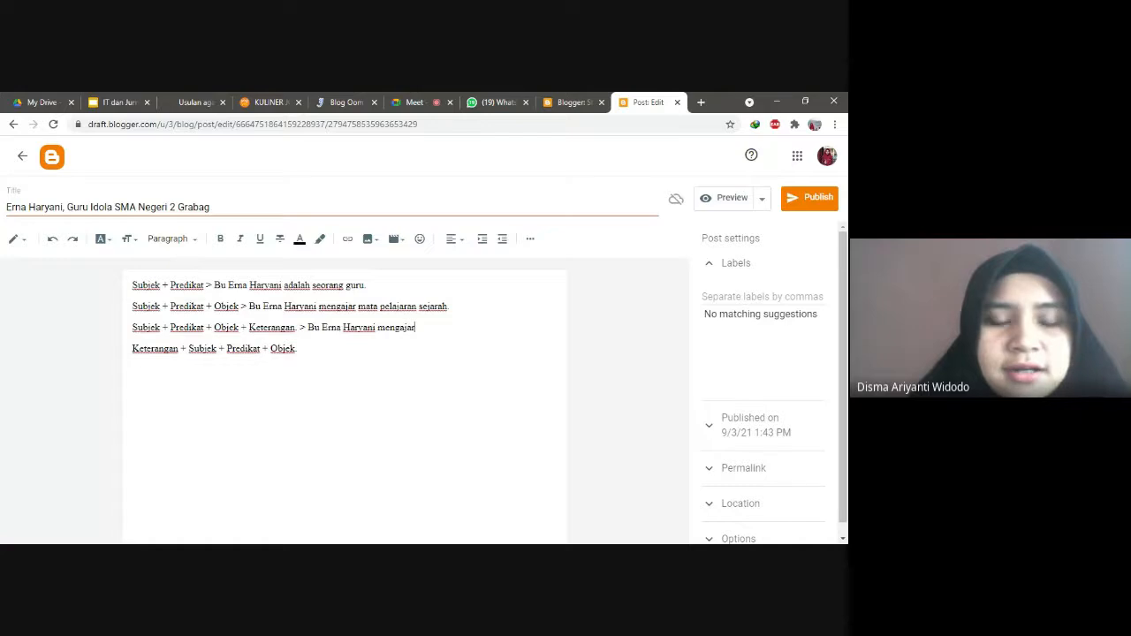
type(" mata ")
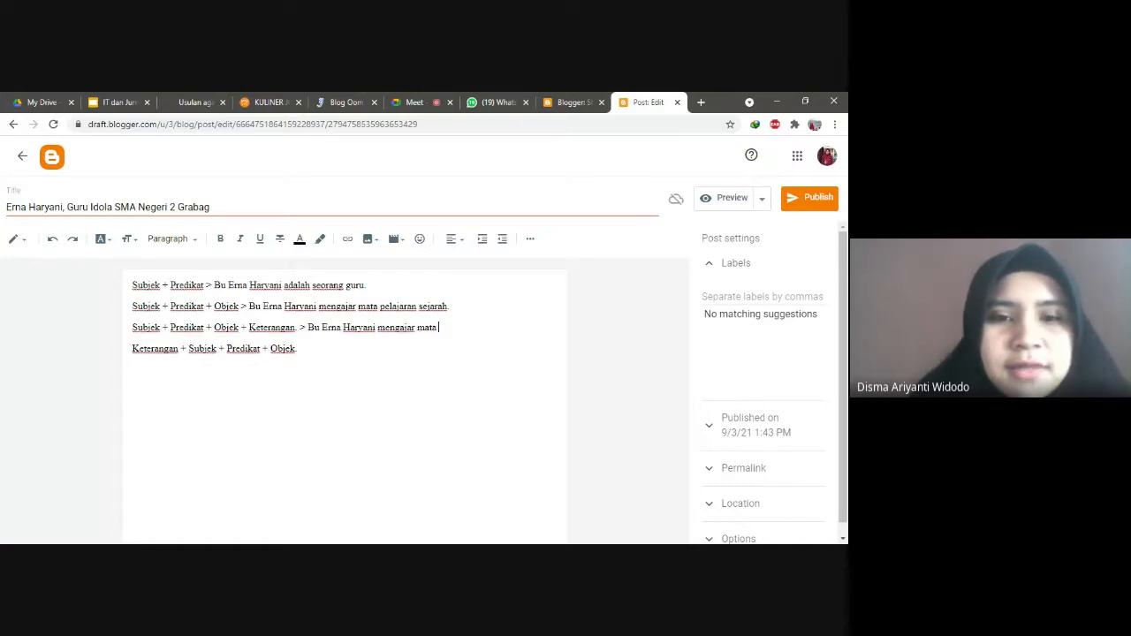
type("pelajaran sejarah")
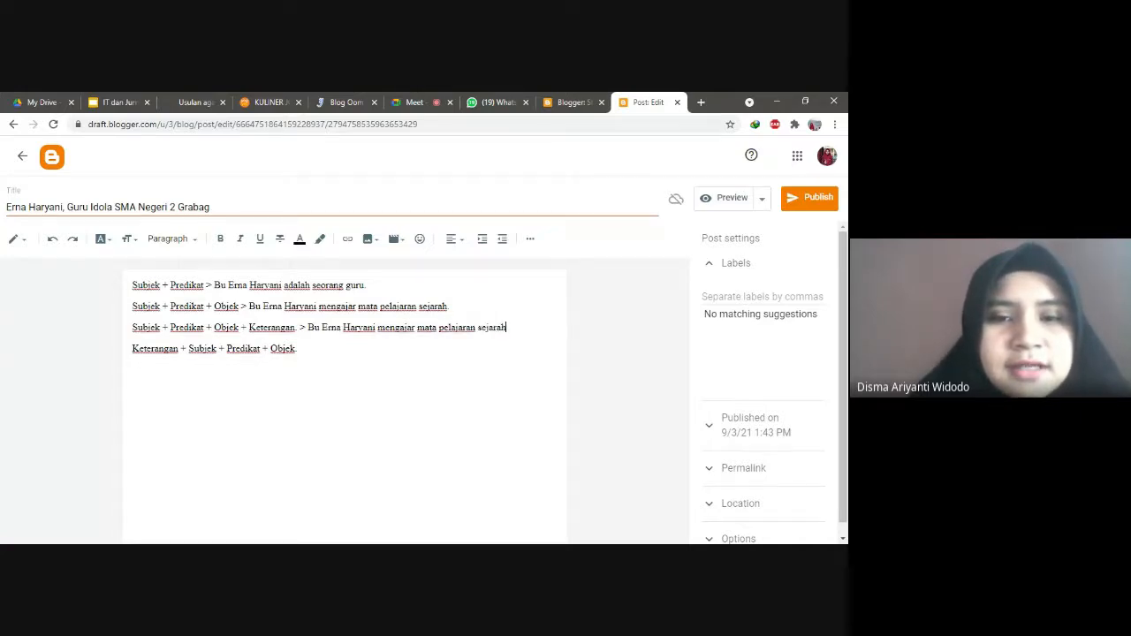
type(" di ")
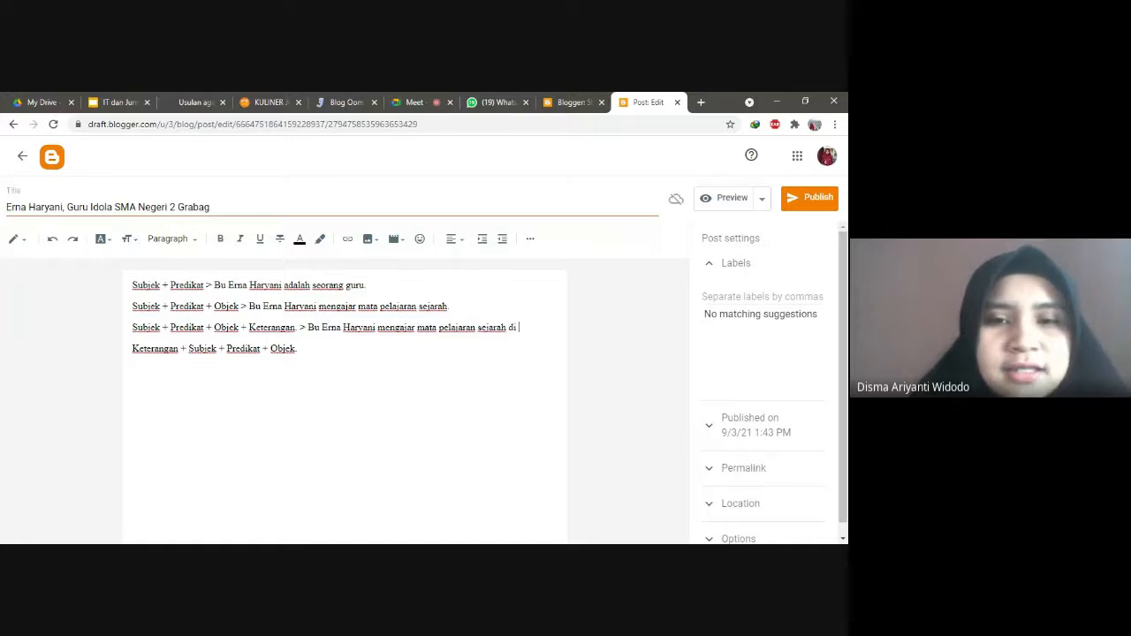
type("SMA Negeri ")
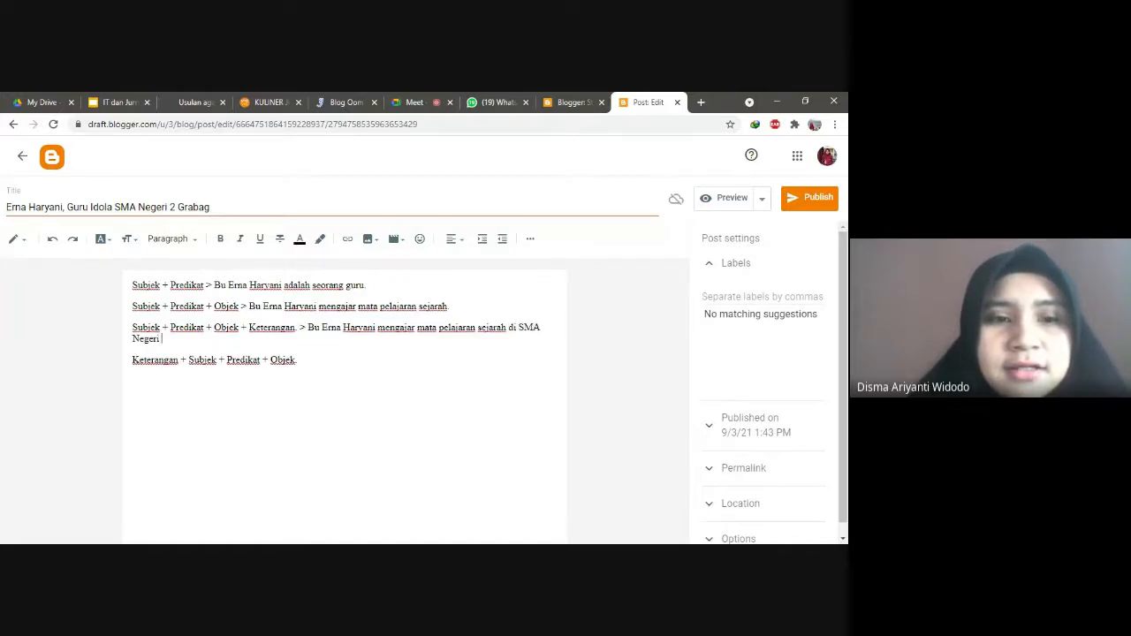
type("2 Grabag")
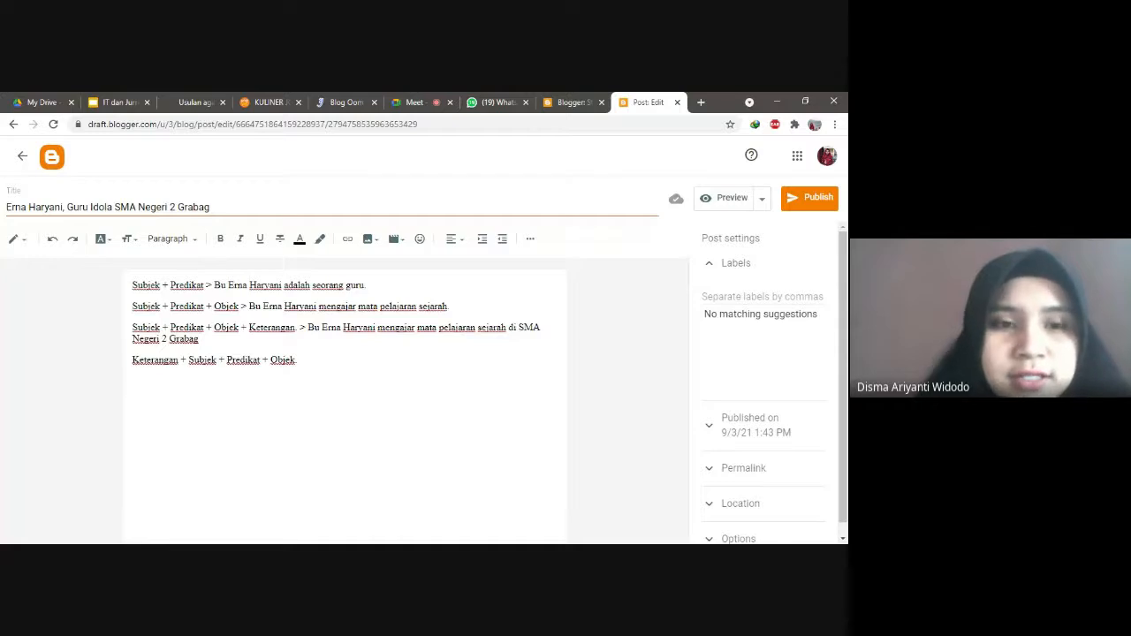
key("Return")
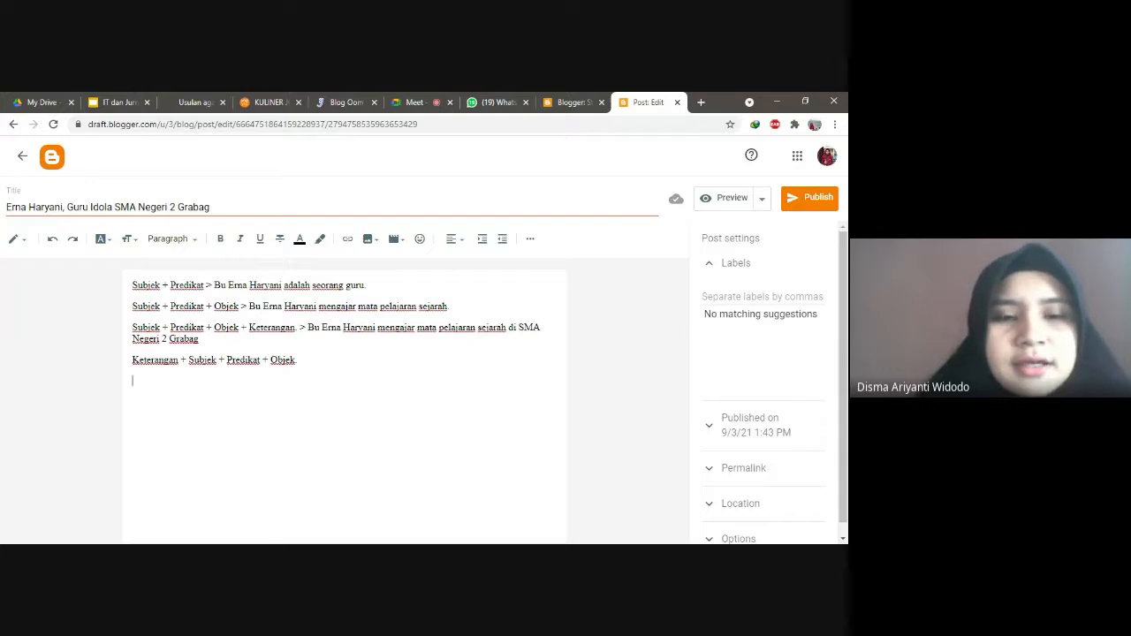
Step: Add a 'Paragraf:' heading followed by 'Kalimat utama' and 'Kalimat penjelas' lines
type("Kalimat")
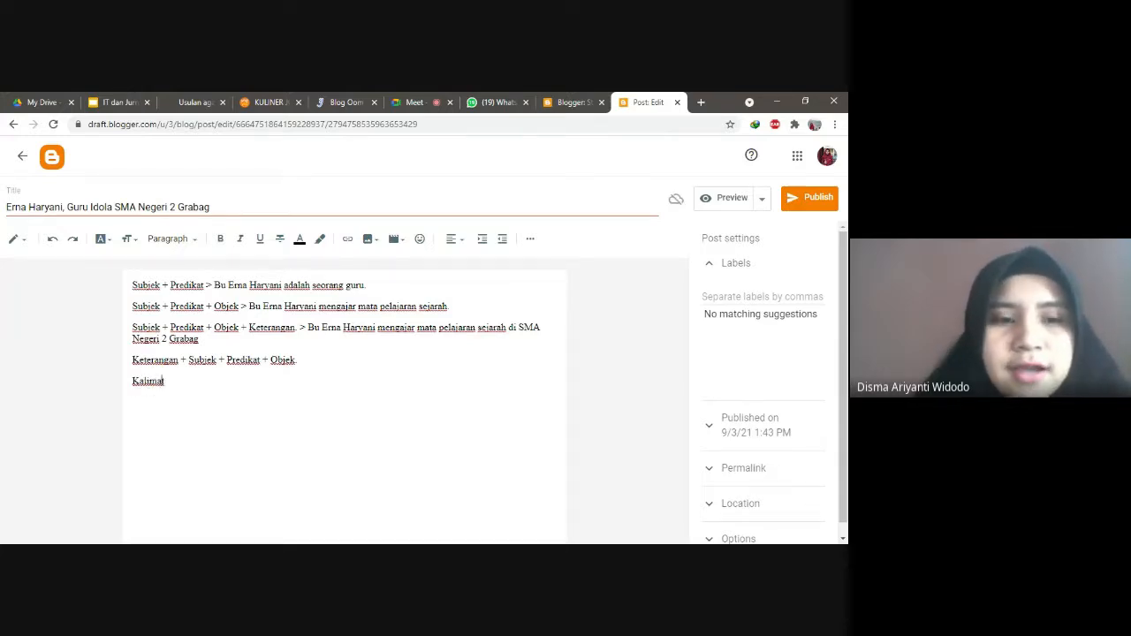
left_click(132, 381)
key("Return")
key("Up")
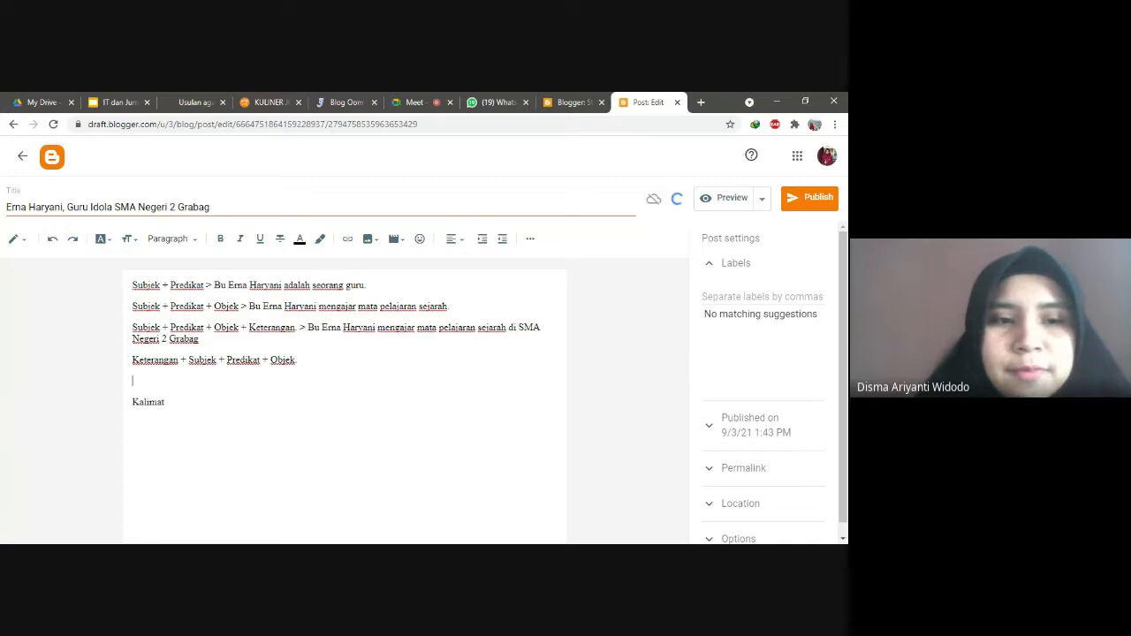
type("Paragraf")
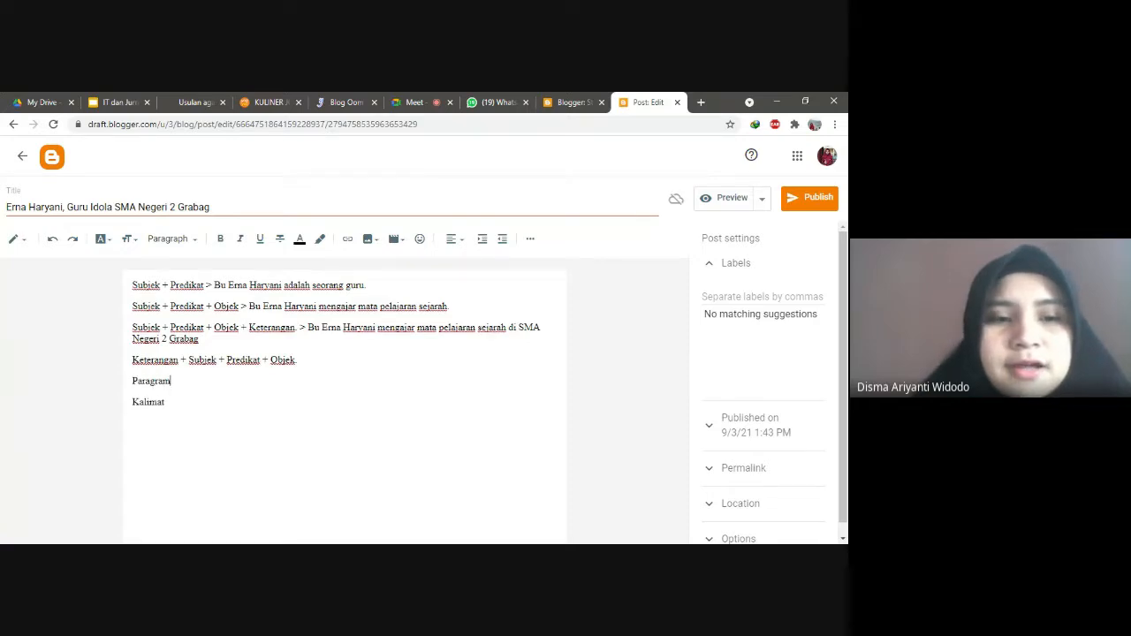
type(":")
key("Down")
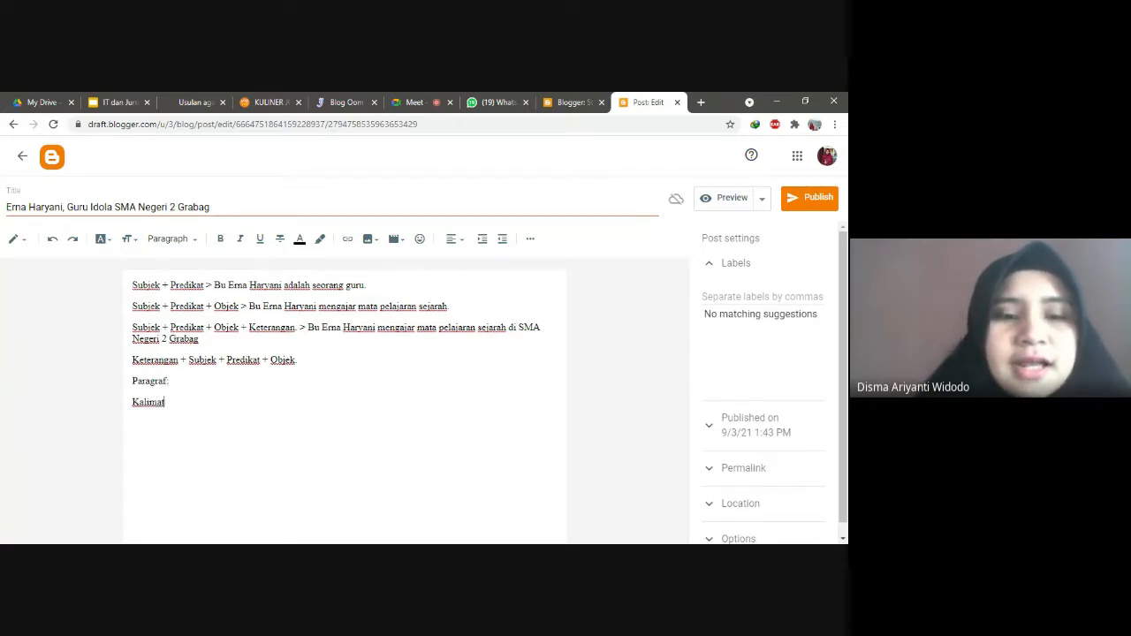
type("utama")
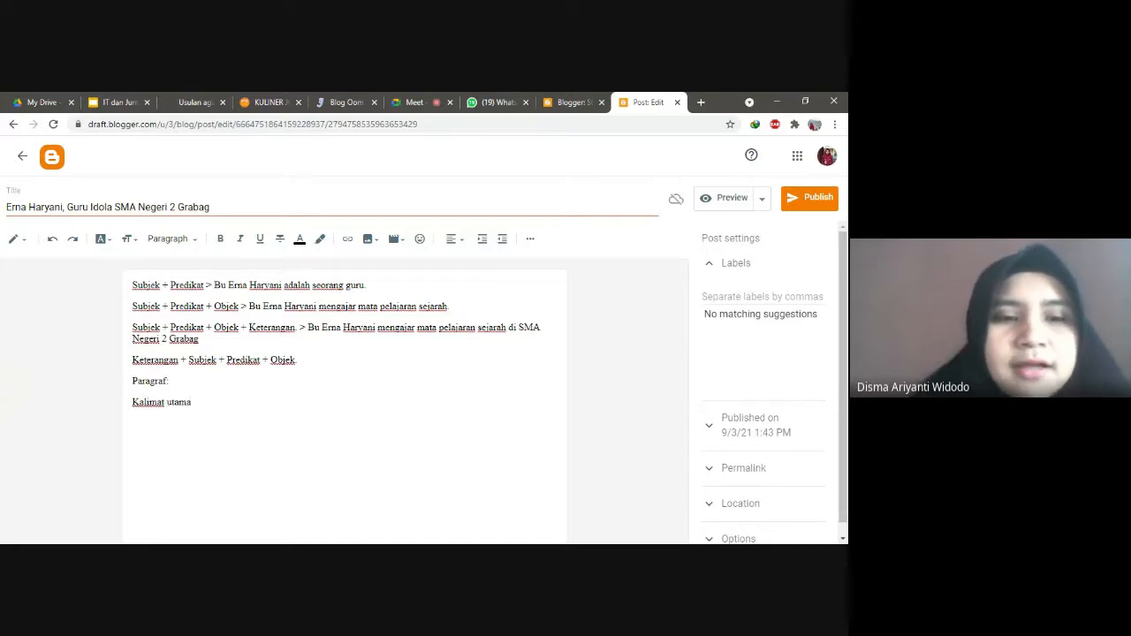
key("Return")
type("Kalimat")
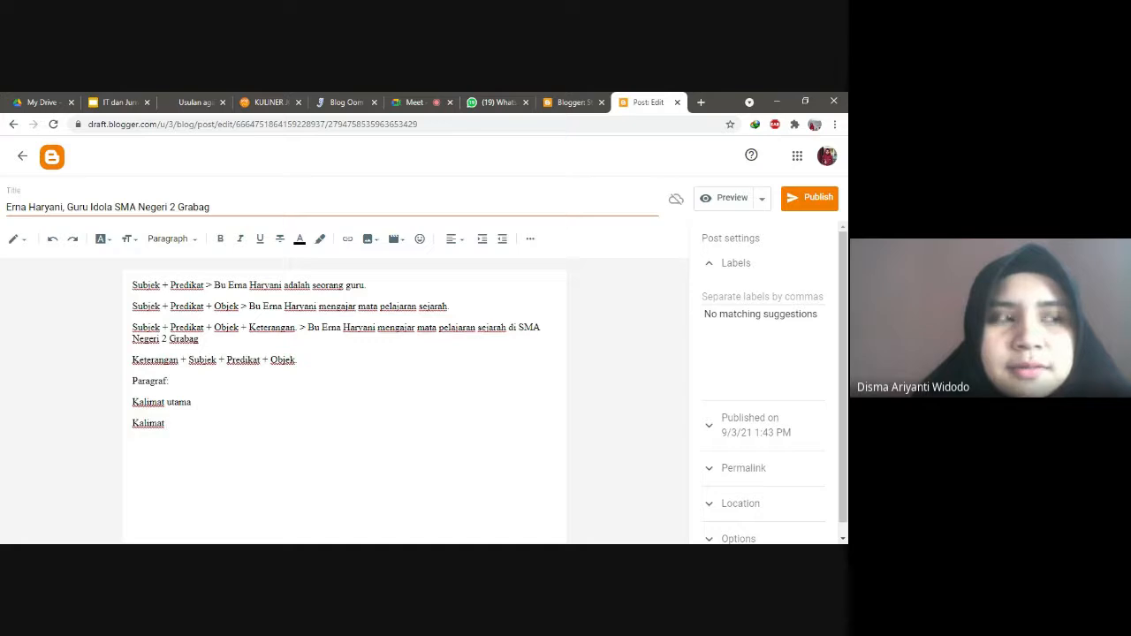
type(" penj")
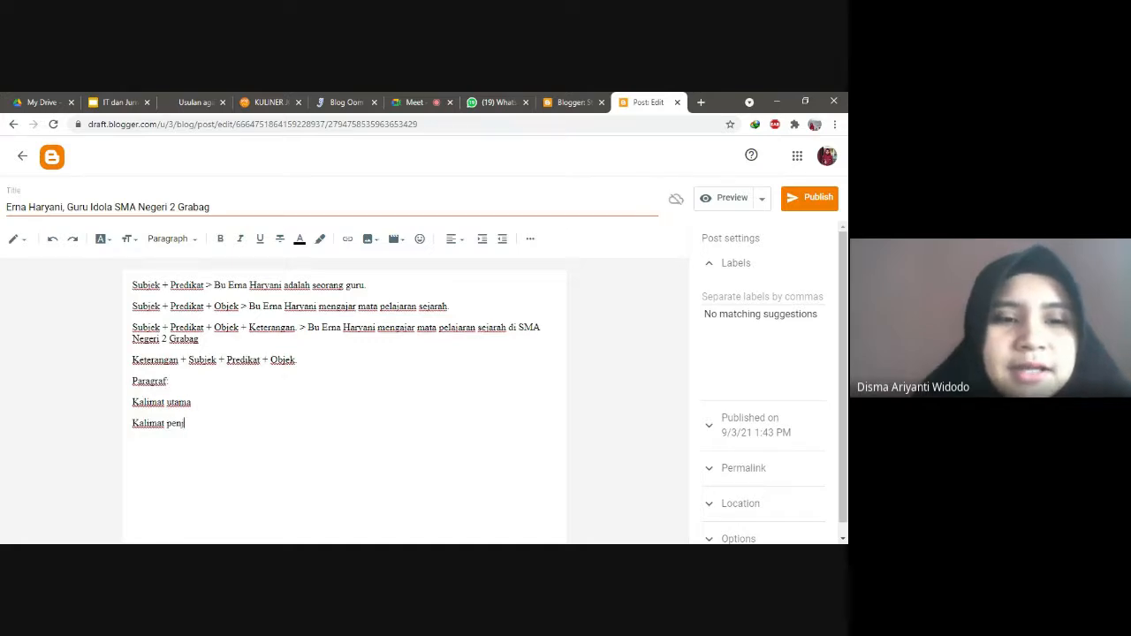
type("elas.")
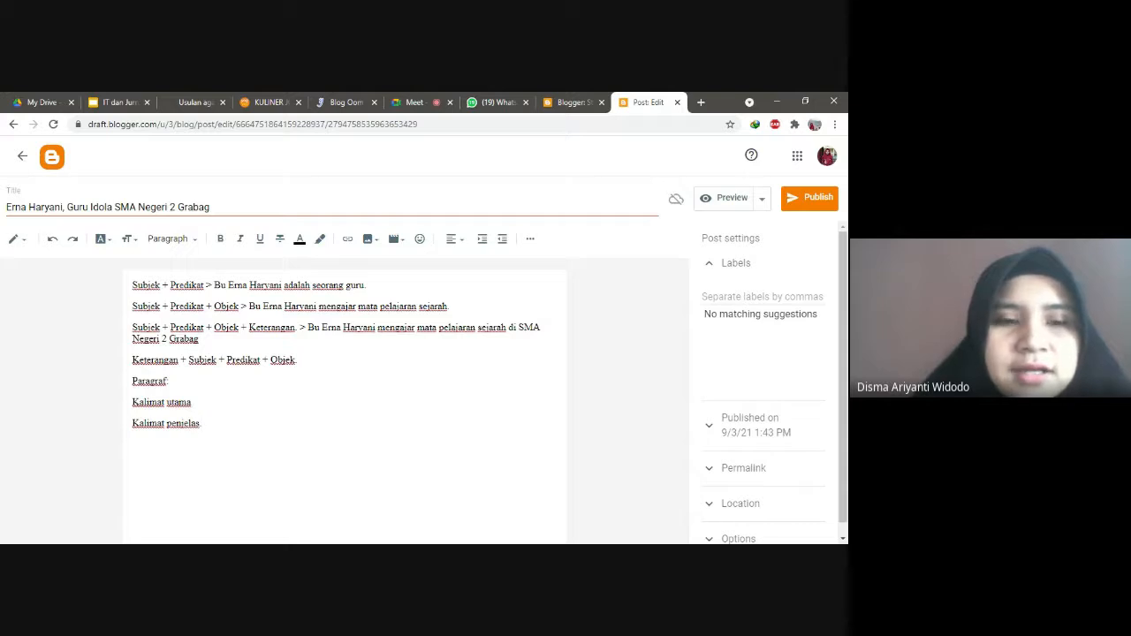
left_click(192, 403)
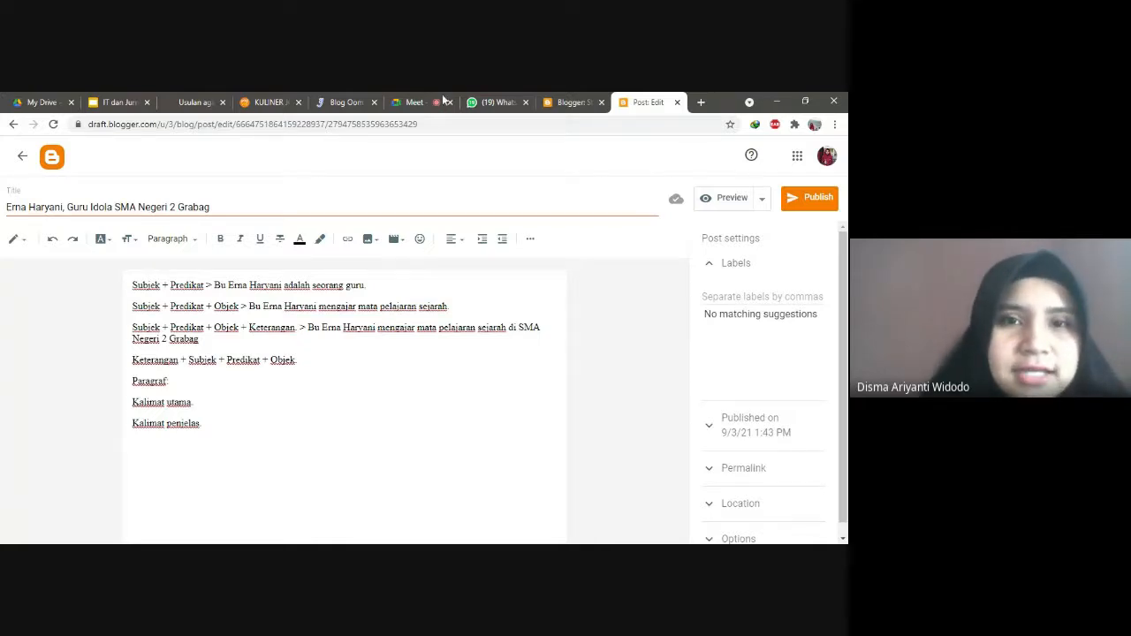
Step: Admit the waiting participant into the Meet call and return to the post editor
left_click(415, 101)
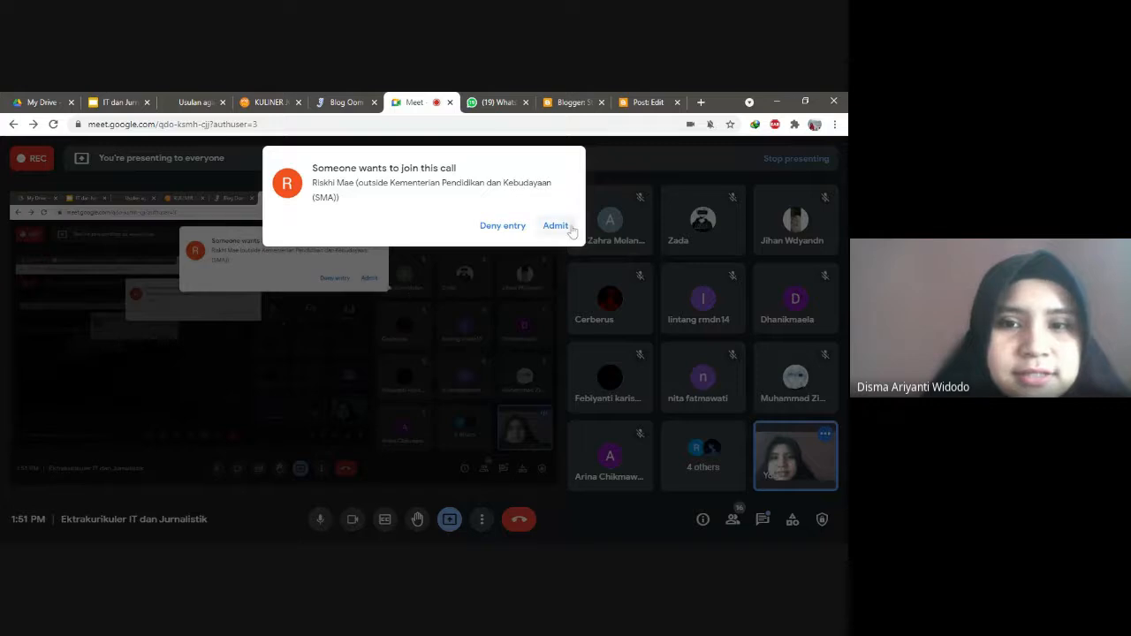
left_click(555, 226)
left_click(649, 102)
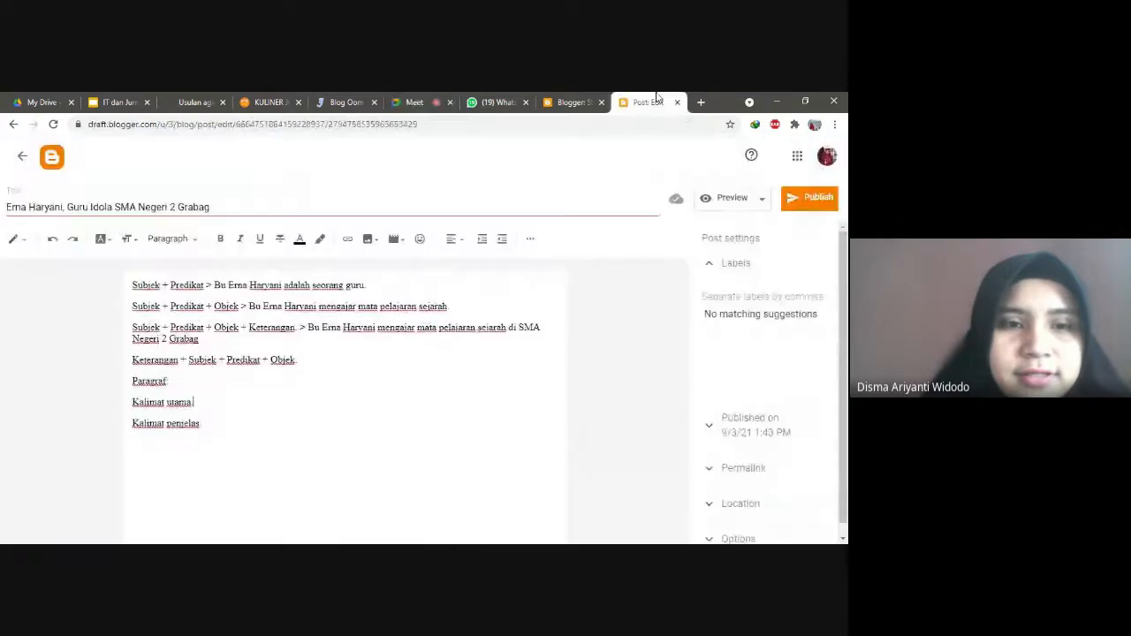
Step: Start a new paragraph below 'Kalimat penjelas.' opening with 'Idola saya adalah' and the teacher's name
left_click(202, 423)
key("Return")
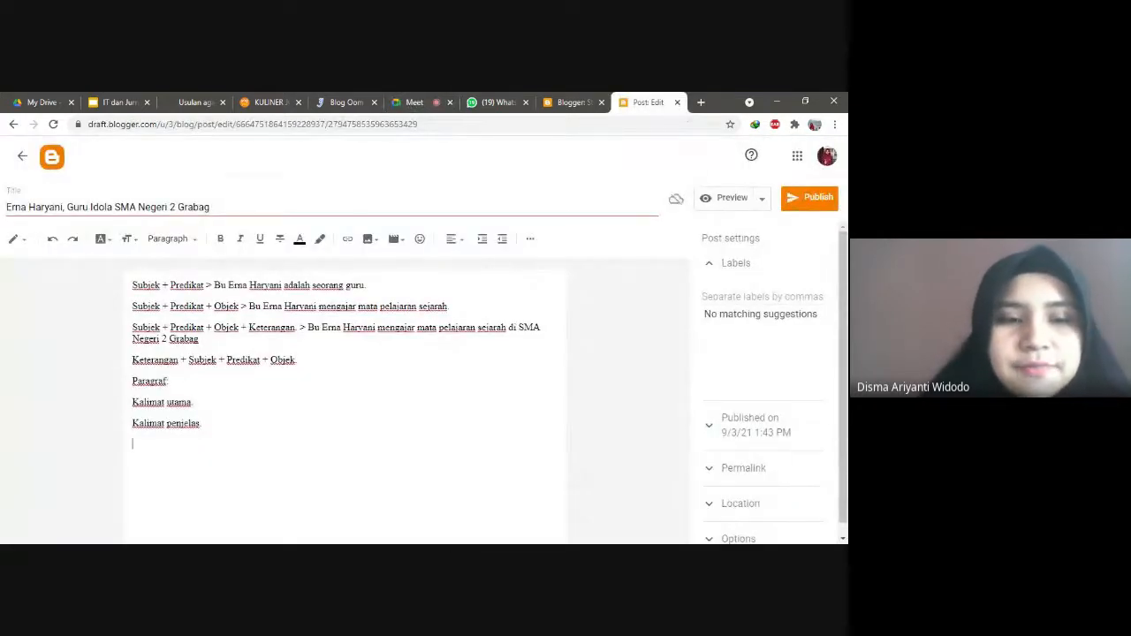
key("Return")
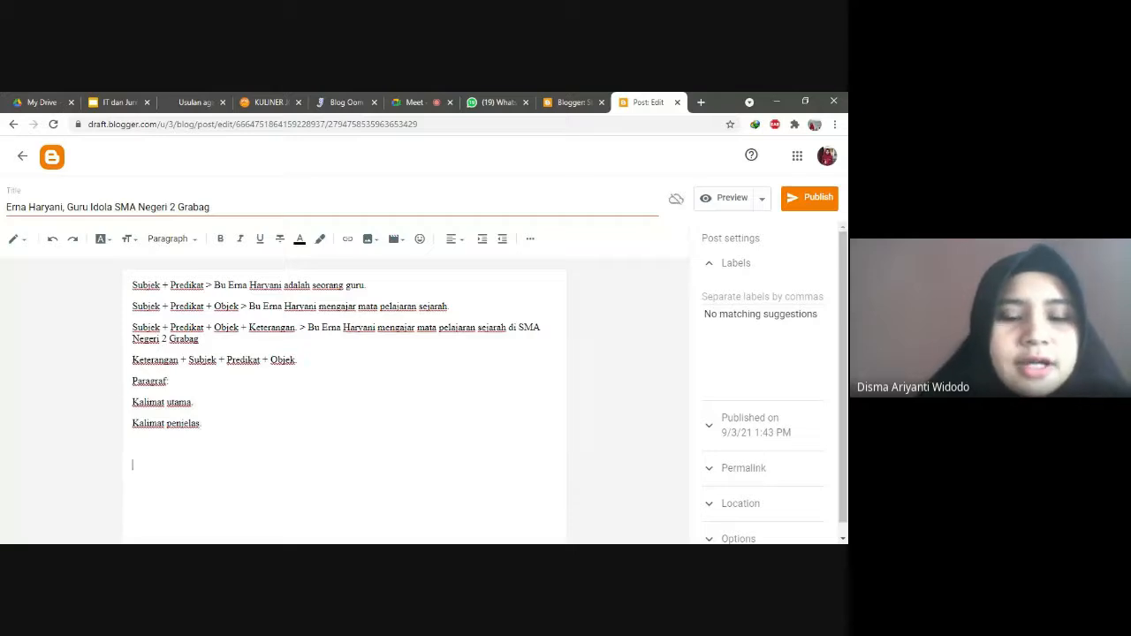
type("Bu")
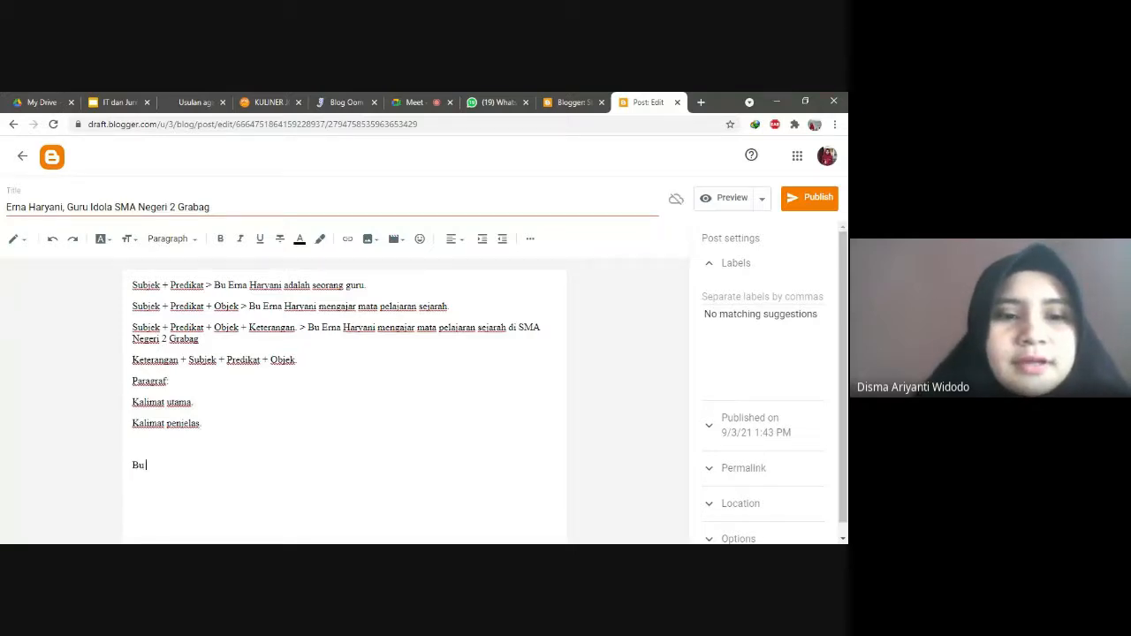
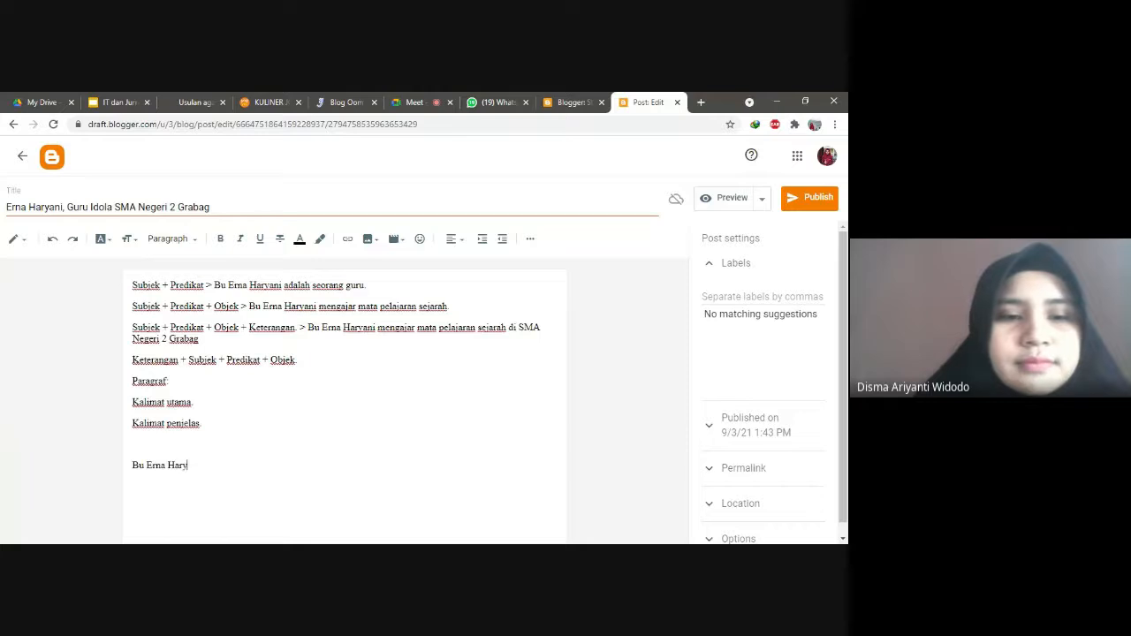
left_click(133, 467)
type("Idola saya adalah")
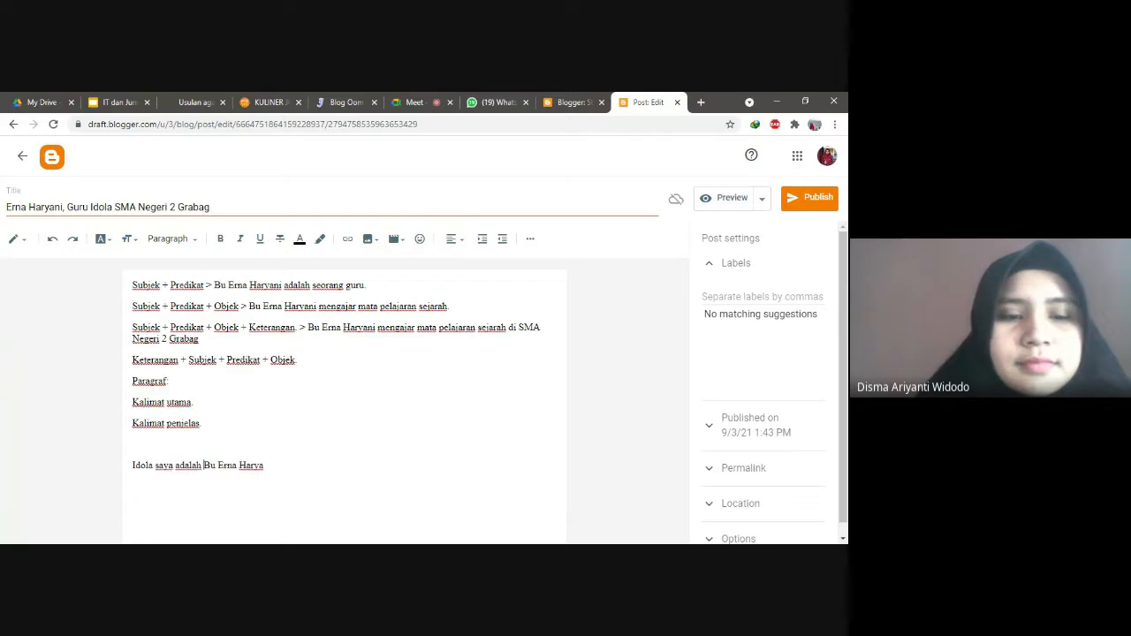
Step: Change 'Bu' to 'Ibu' and describe her as the history teacher at SMA Negeri 2 Grabag
key("Delete")
key("Delete")
type("Ibu")
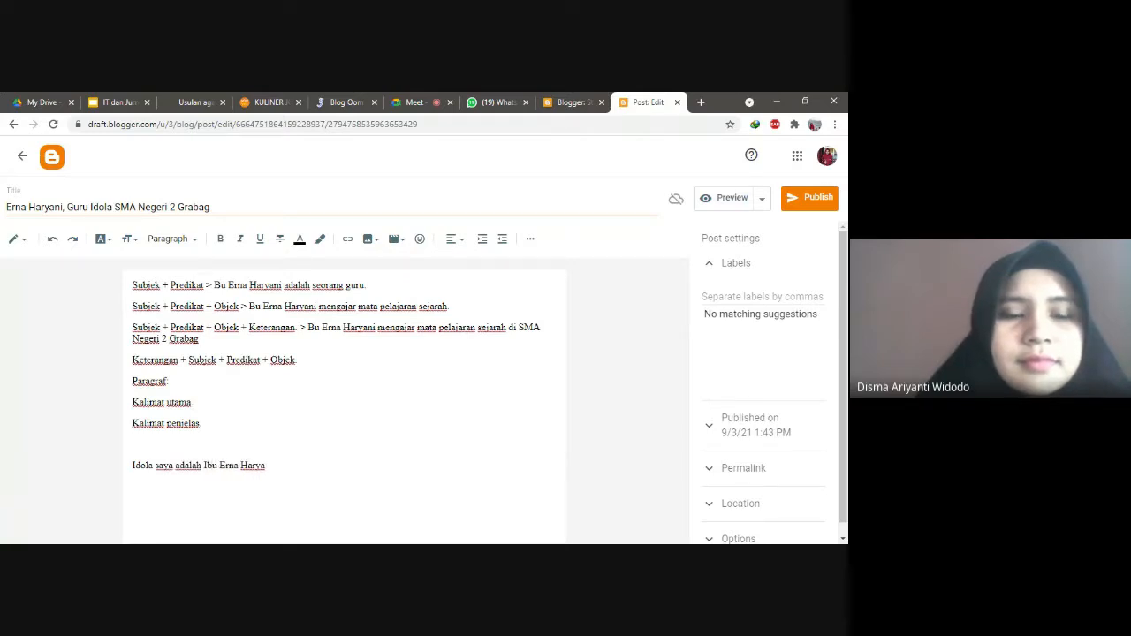
key("Right")
key("Right")
key("Right")
key("Right")
key("Right")
key("Right")
key("Right")
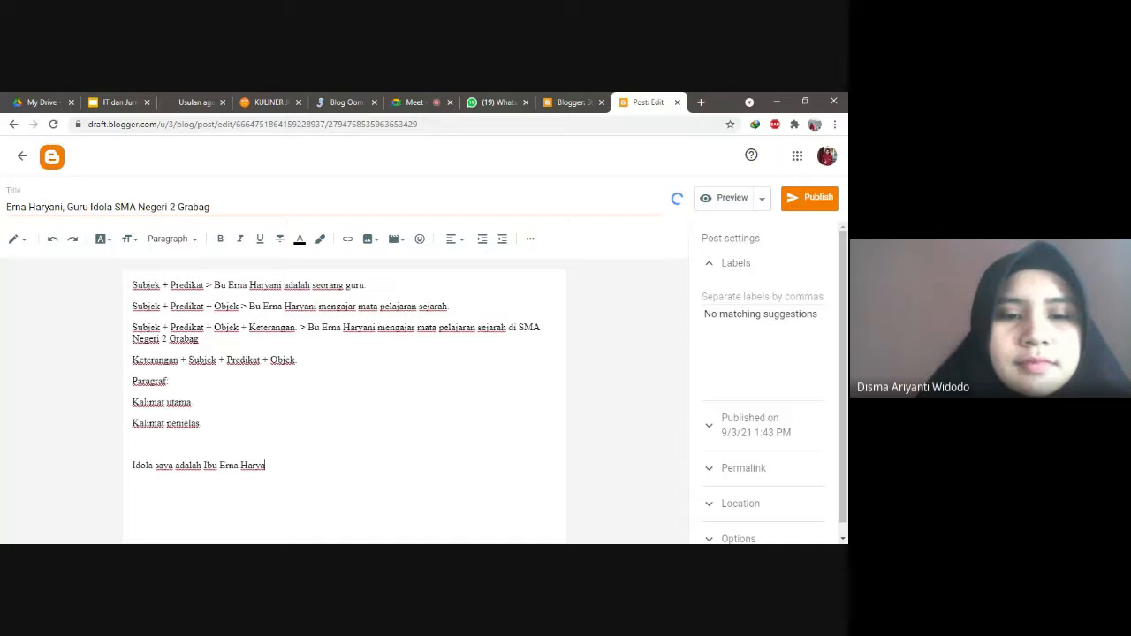
type("ni, seorang guru")
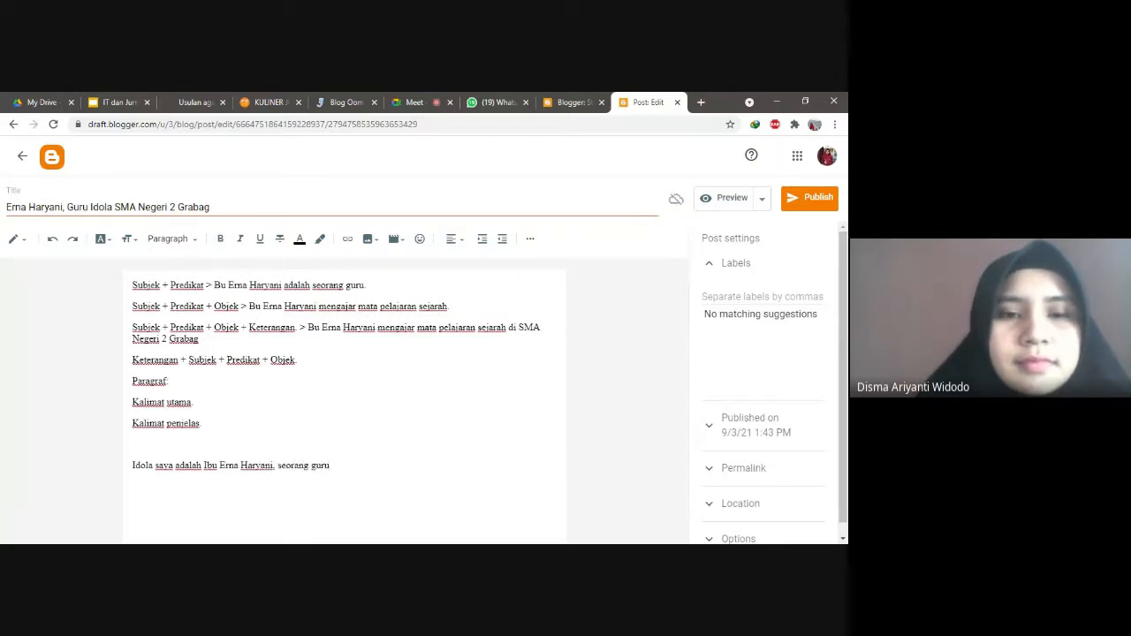
type(" yan")
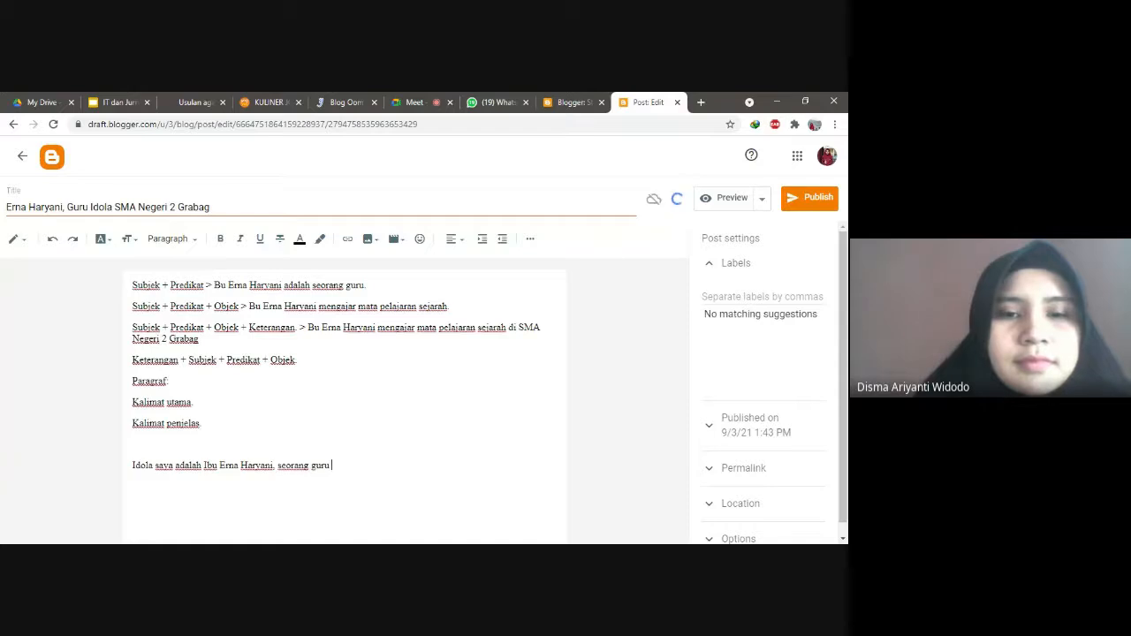
type("g me")
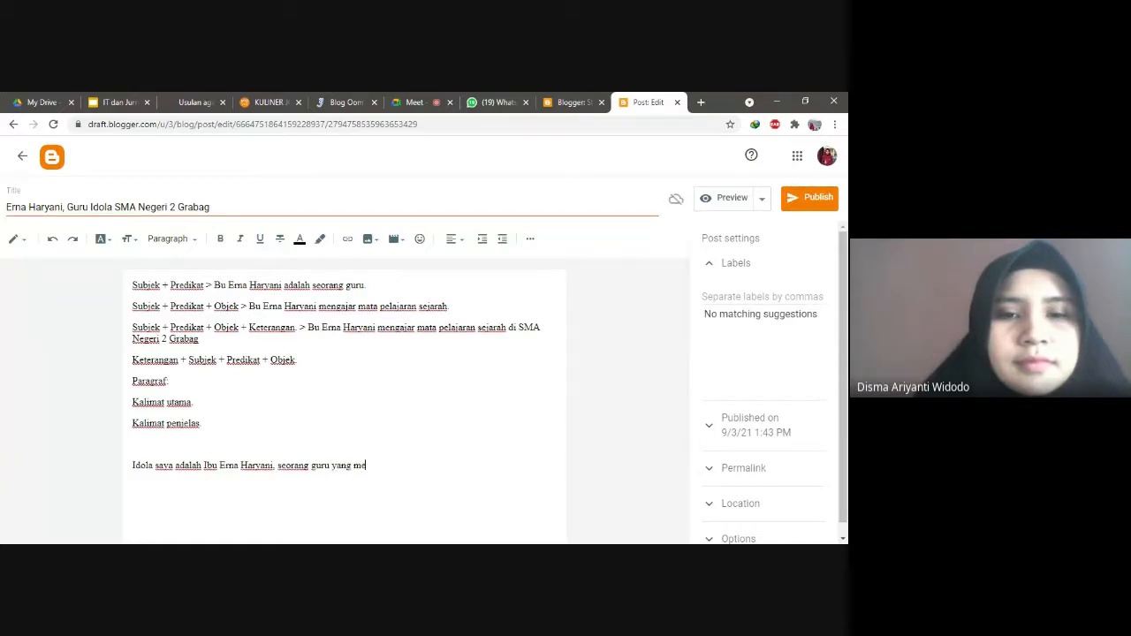
type("ngajar di")
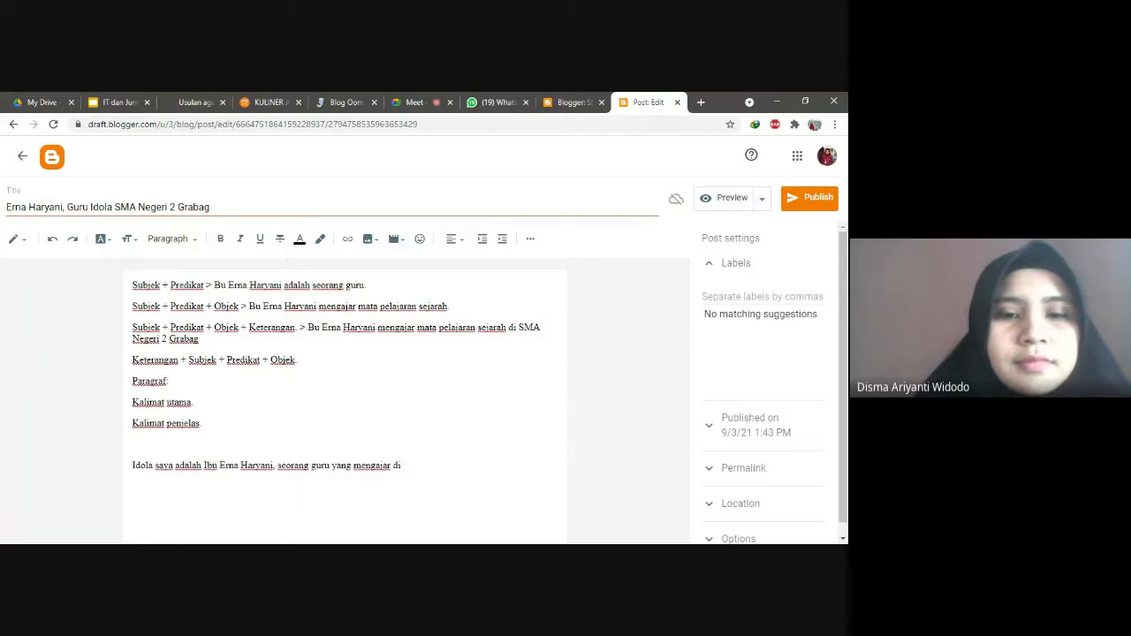
key("BackSpace")
key("BackSpace")
key("BackSpace")
type("mata pe")
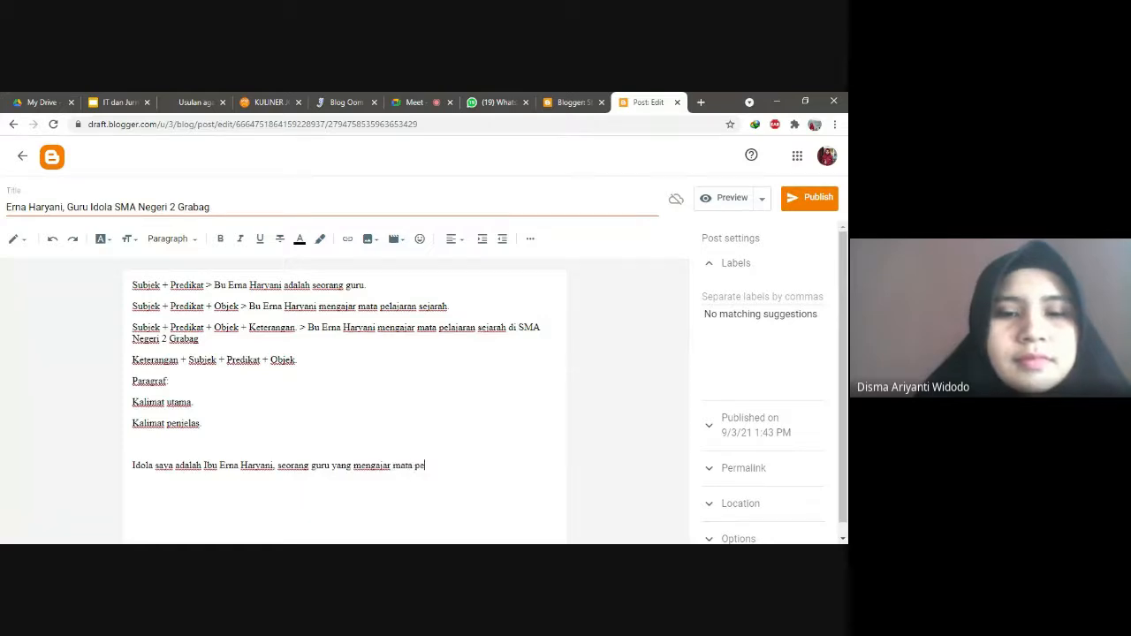
type("lajaran sejarah")
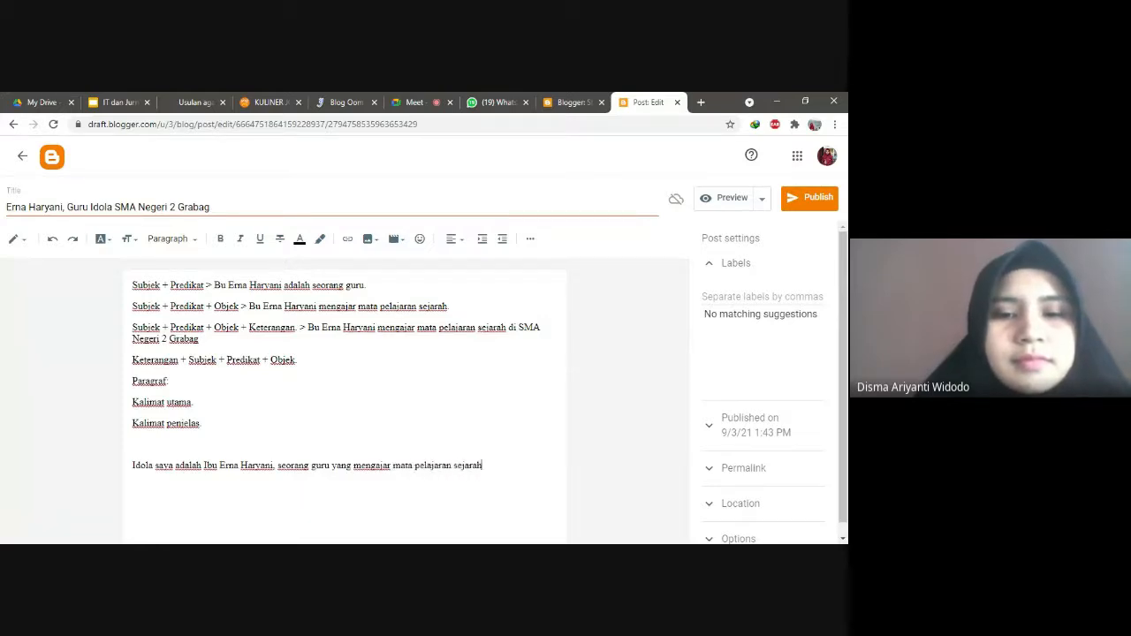
type(" di SMA Ne")
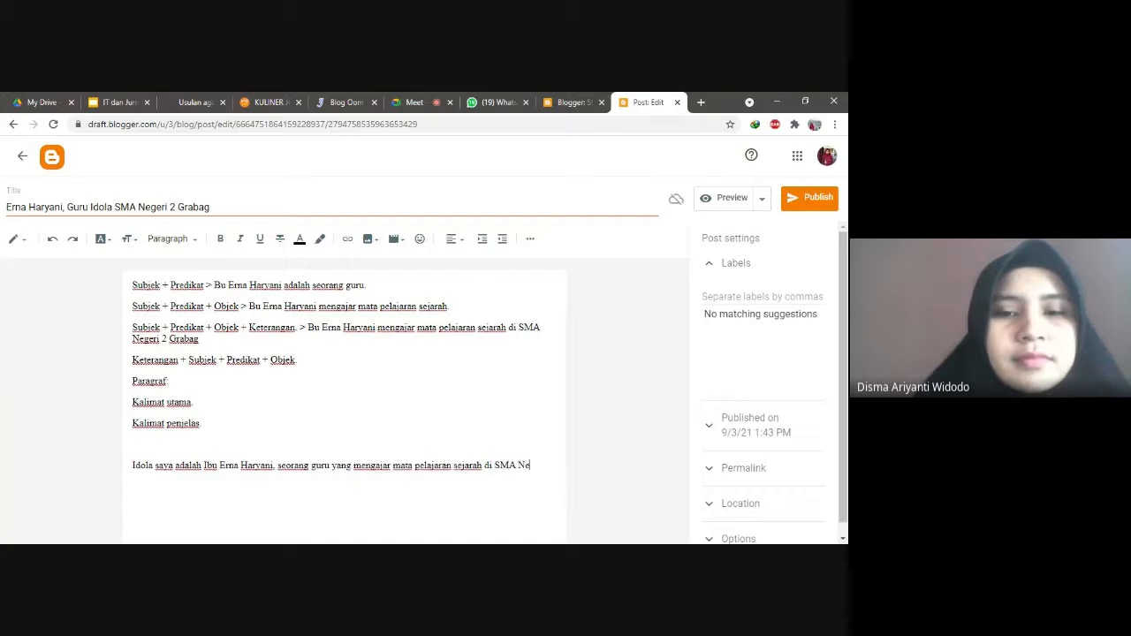
type("geri 2 Grabag.")
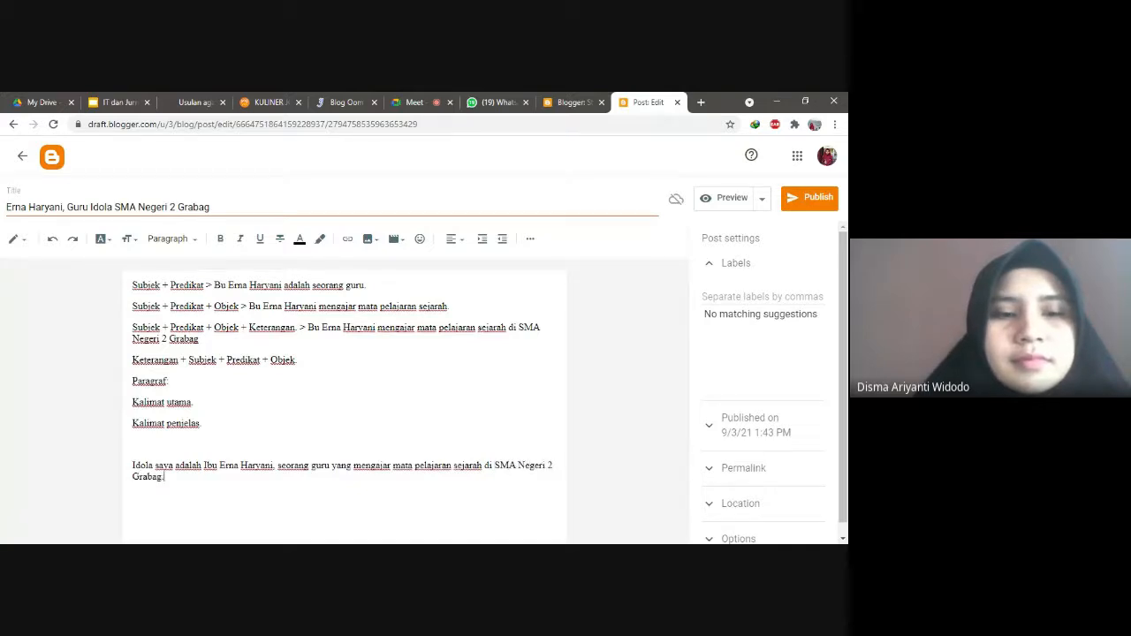
type(" Bu Er")
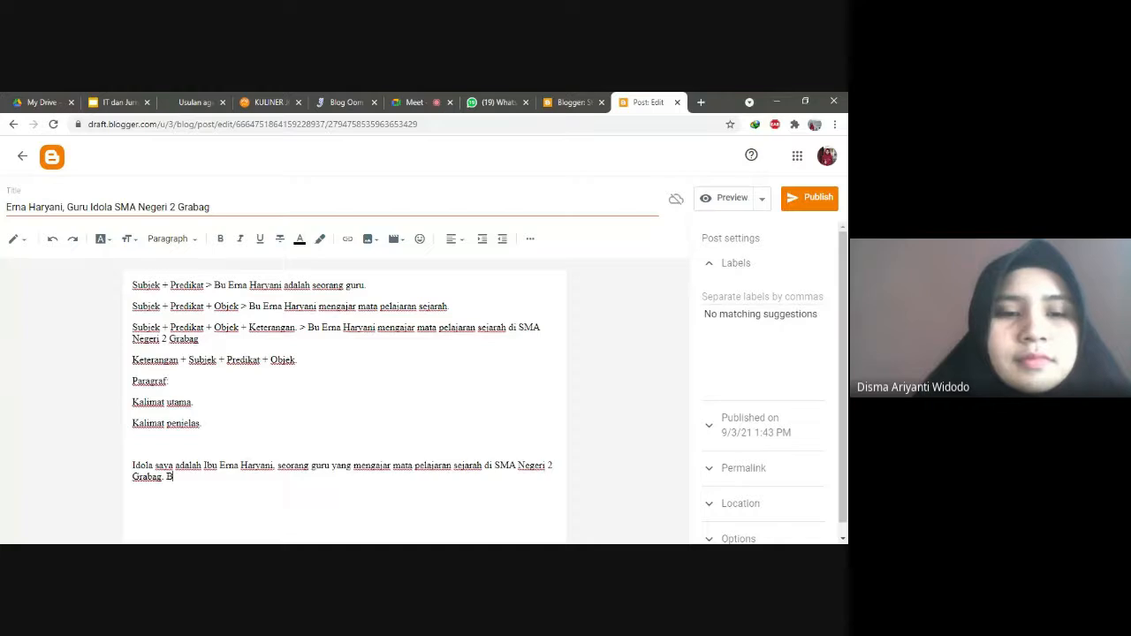
type("na, be")
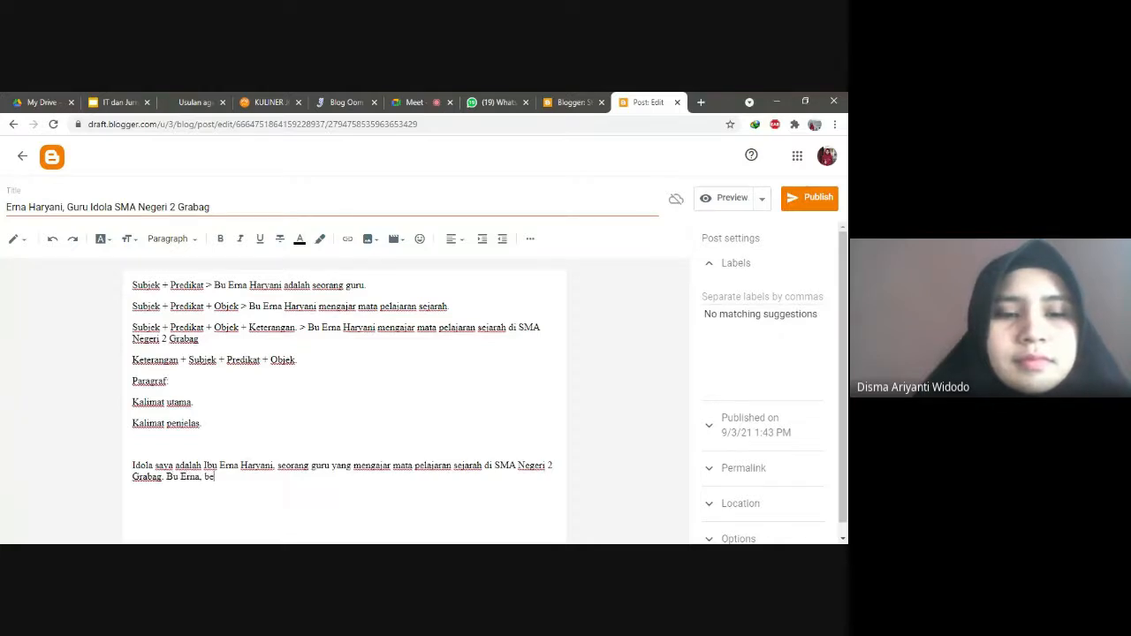
type("gitu be")
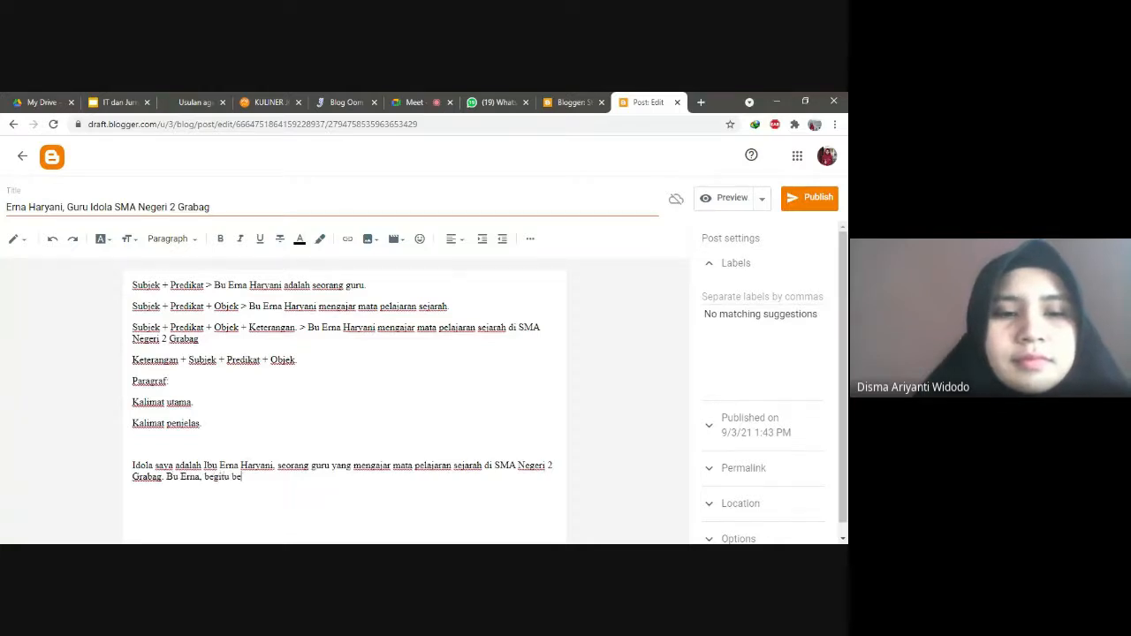
type("liau kerap disapa, ")
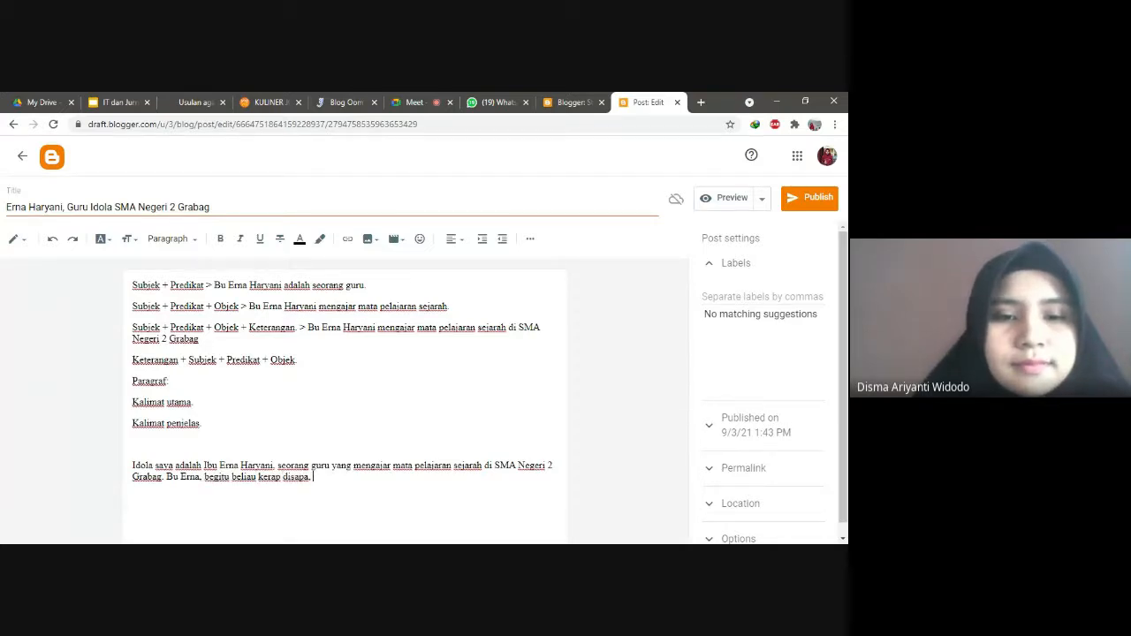
type("telah mengajar selama ")
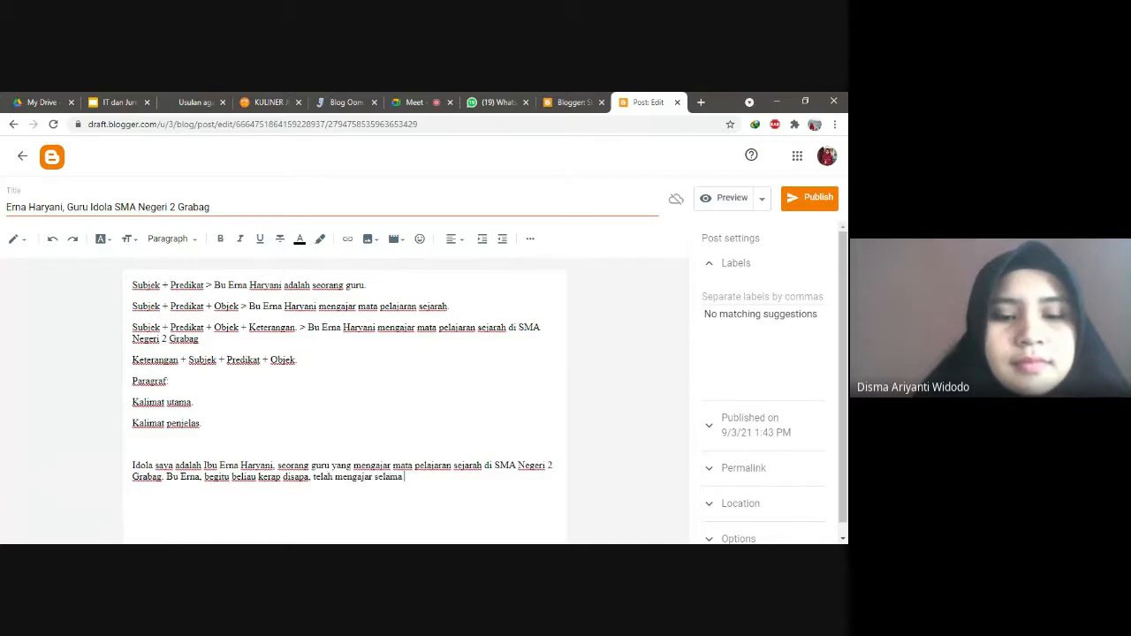
type("30 tahun")
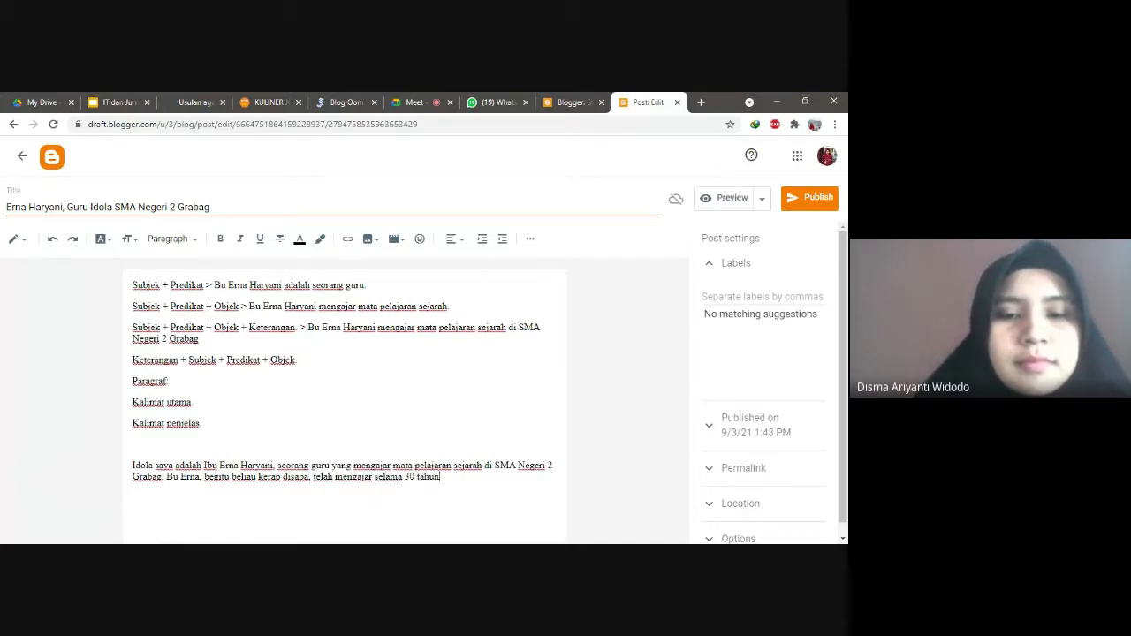
type(".")
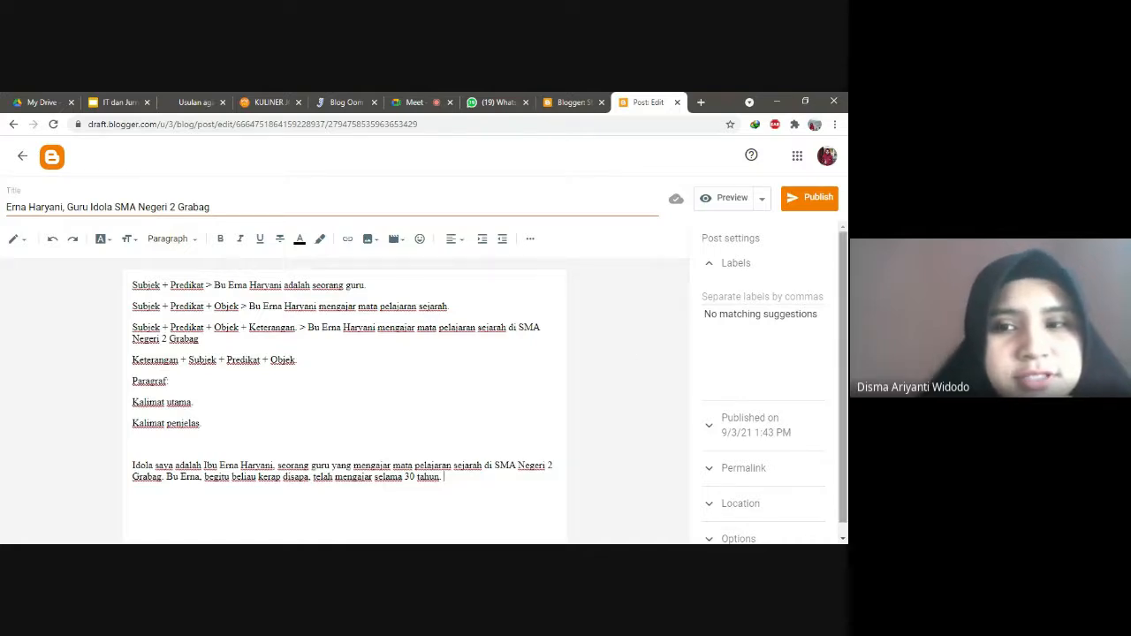
scroll(765, 380, "down", 1)
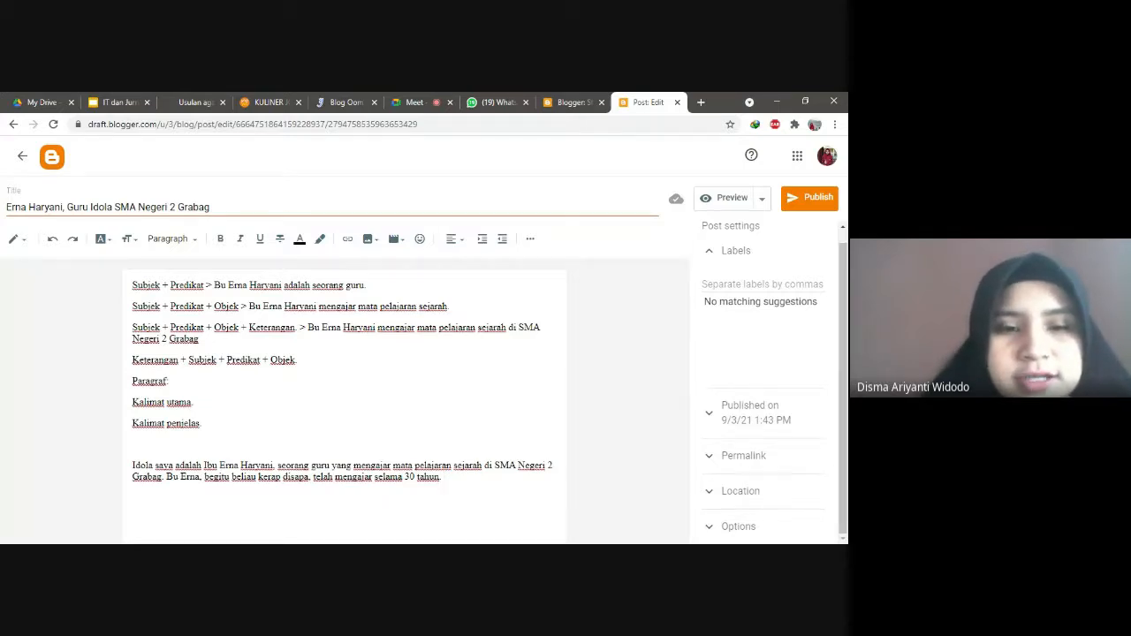
key("Return")
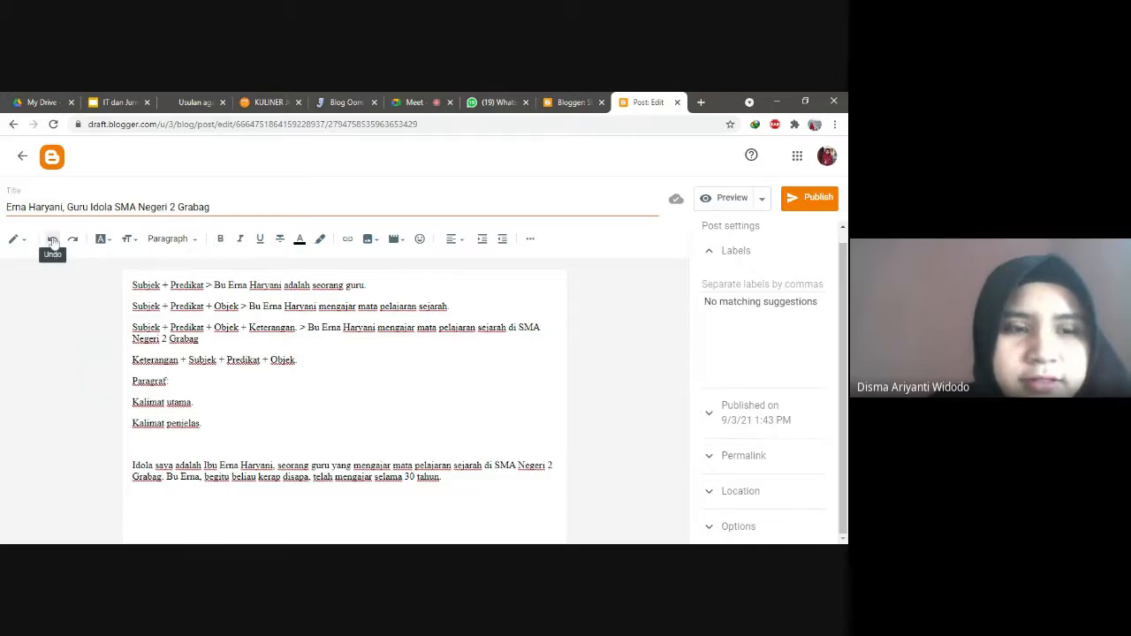
left_click(53, 241)
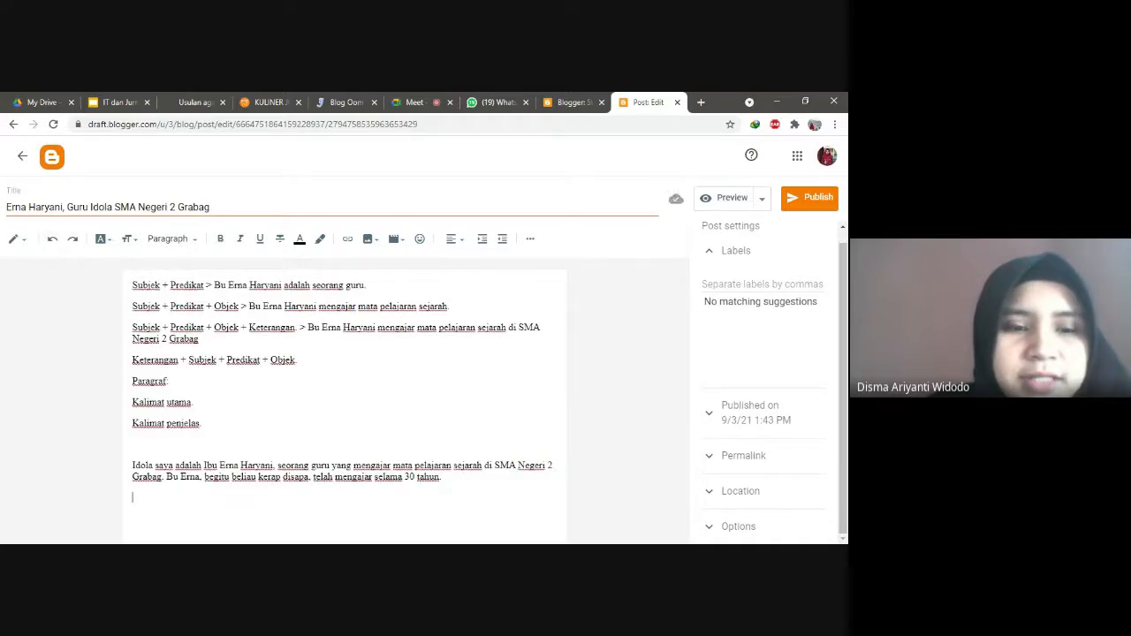
left_click_drag(203, 424, 119, 292)
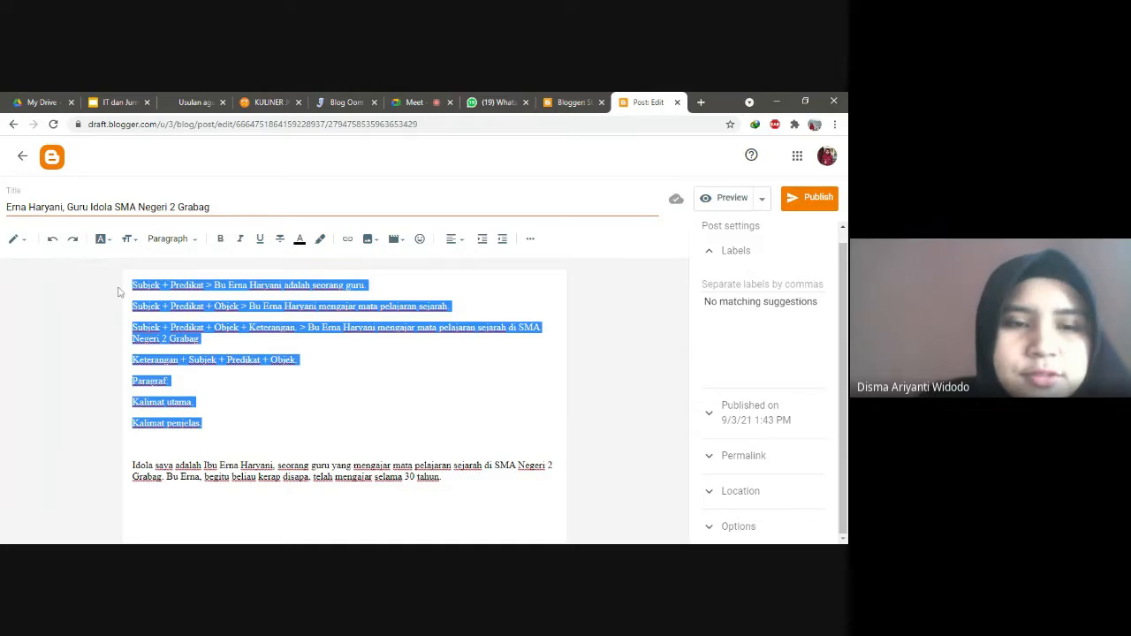
key("BackSpace")
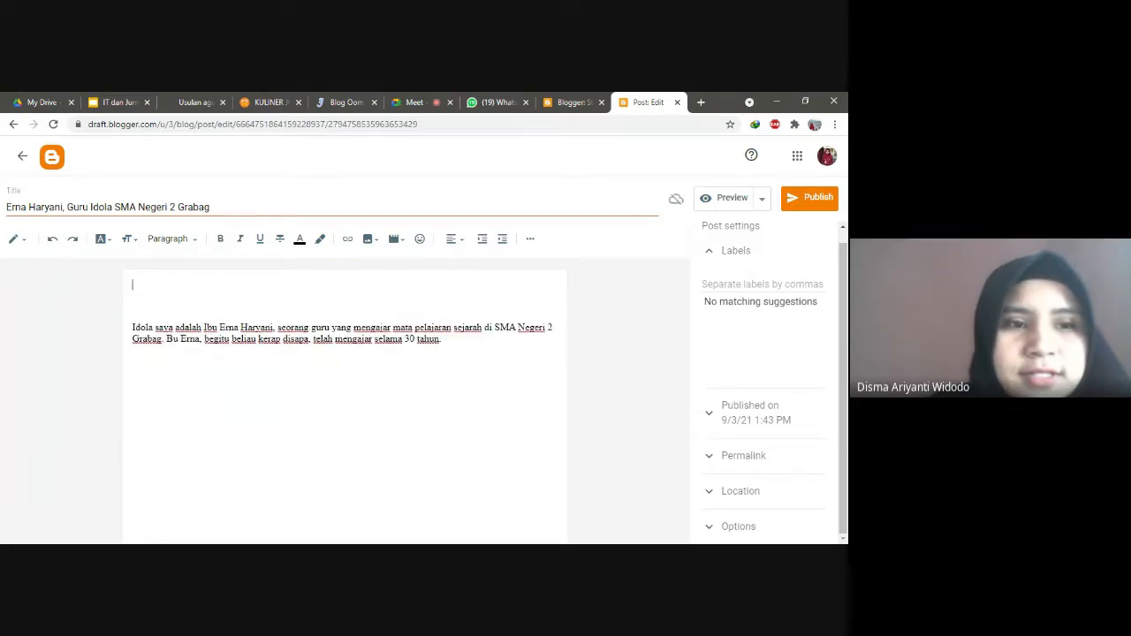
left_click(51, 240)
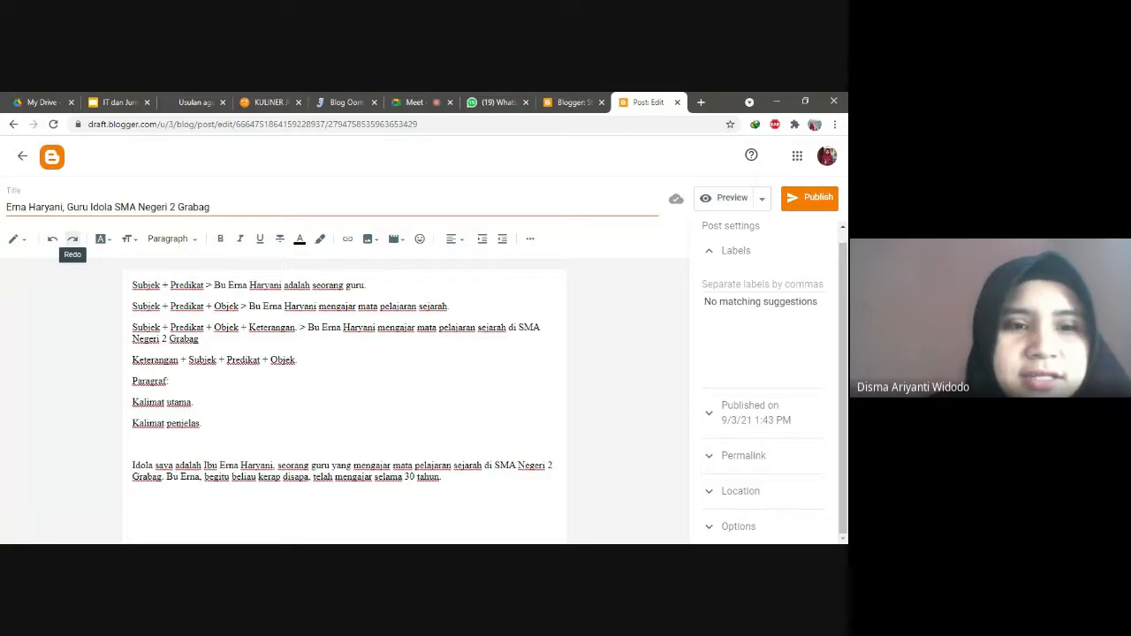
left_click(73, 239)
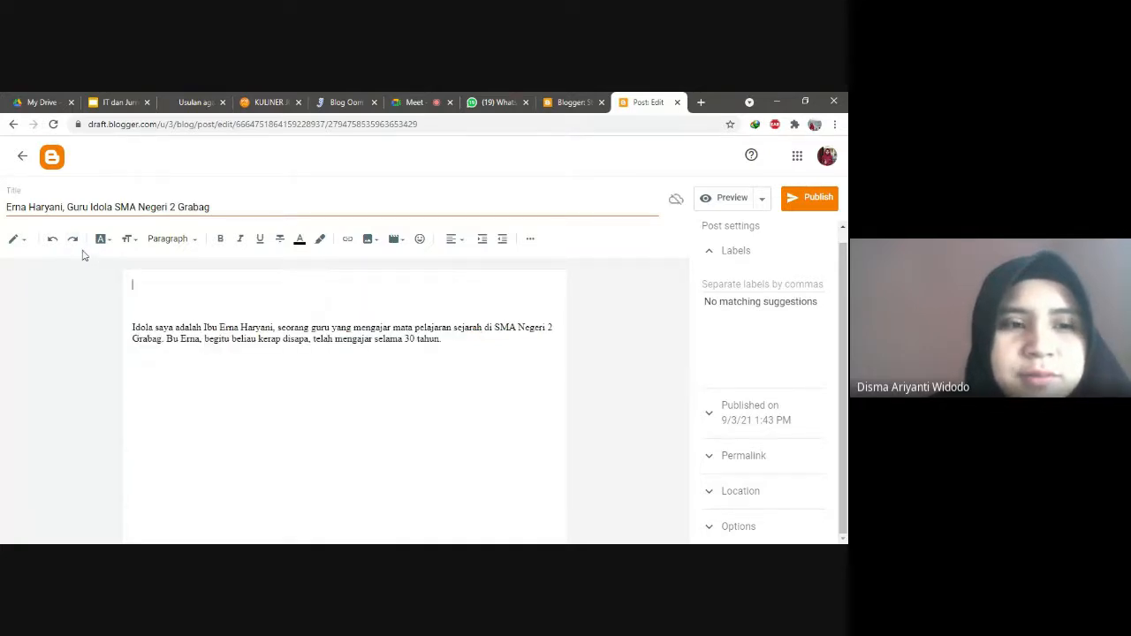
left_click(52, 238)
left_click(72, 238)
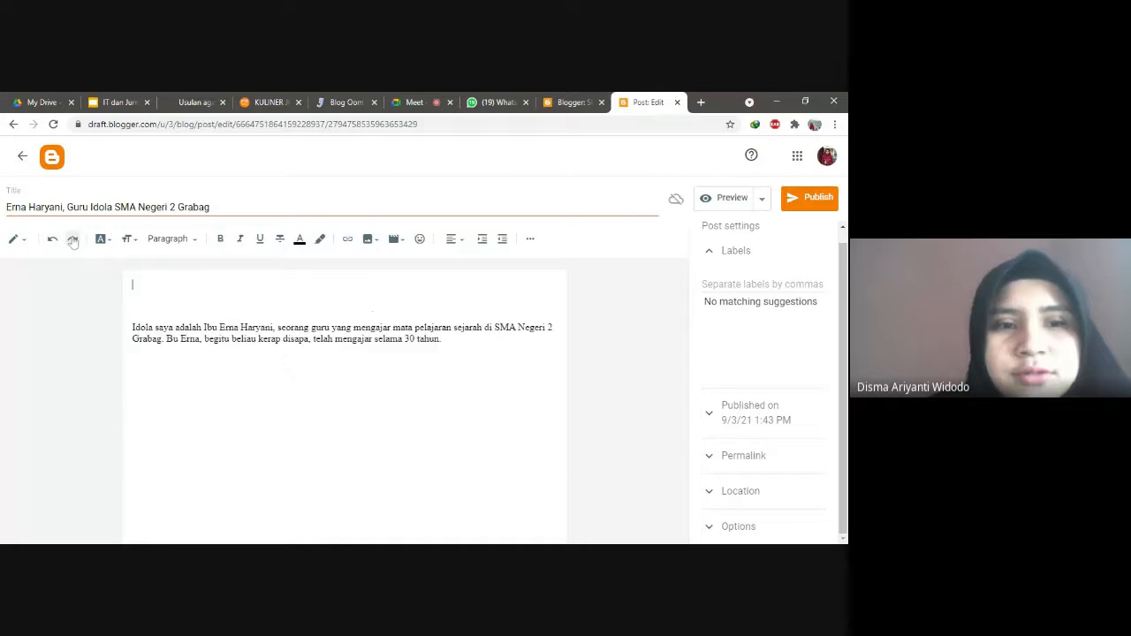
left_click(52, 238)
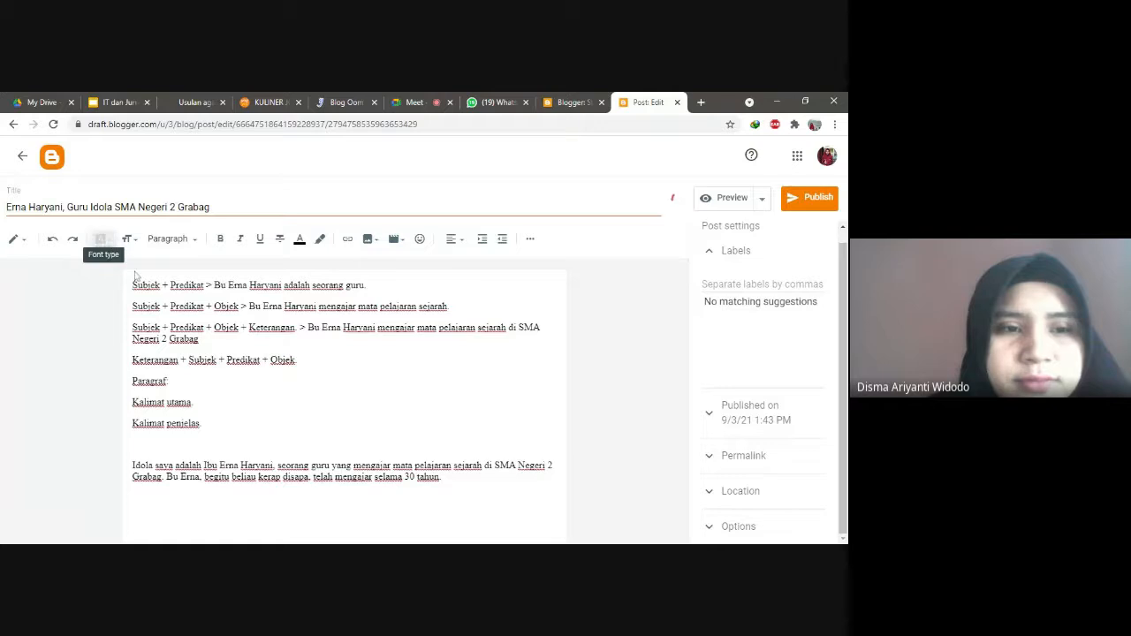
Step: Set the last paragraph about the idol teacher to the Courier font
left_click(103, 239)
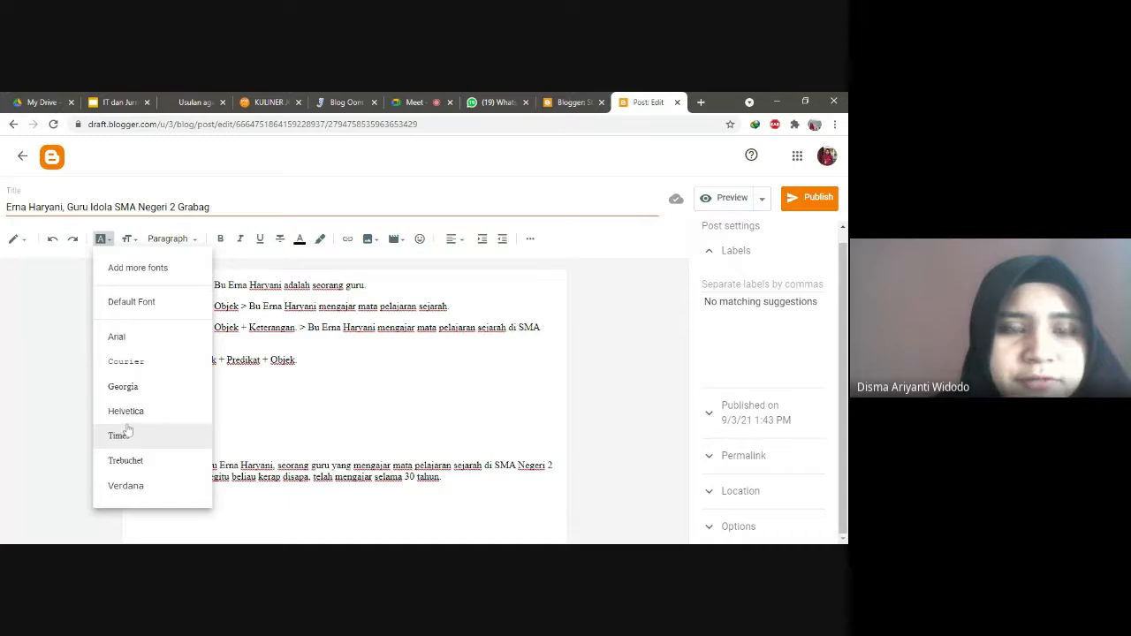
left_click(384, 411)
left_click_drag(442, 478, 131, 470)
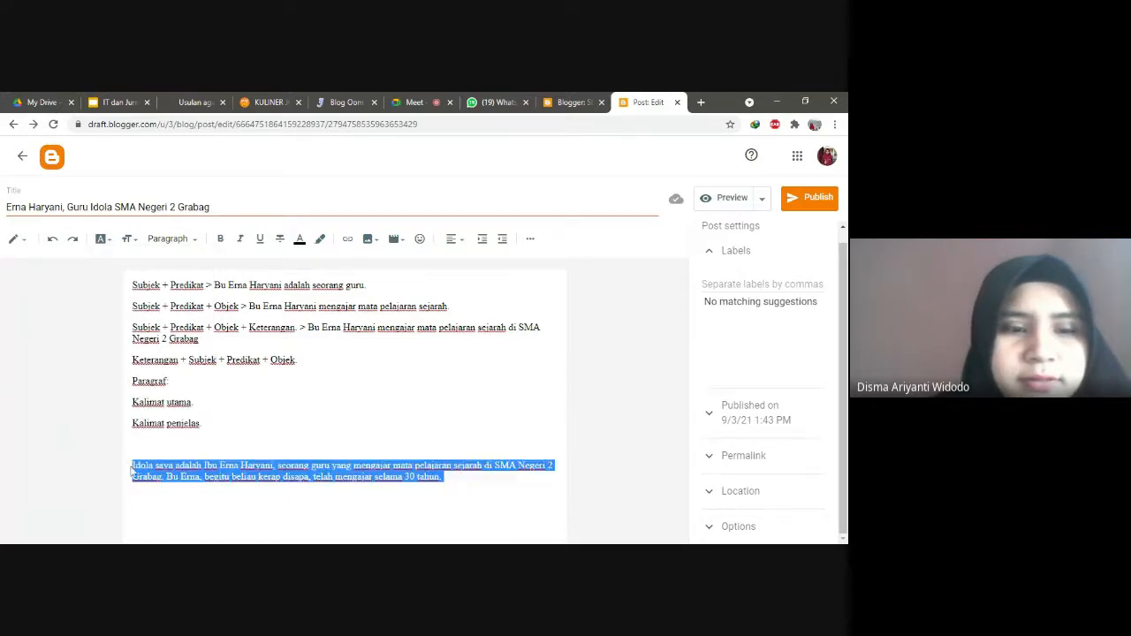
left_click(103, 238)
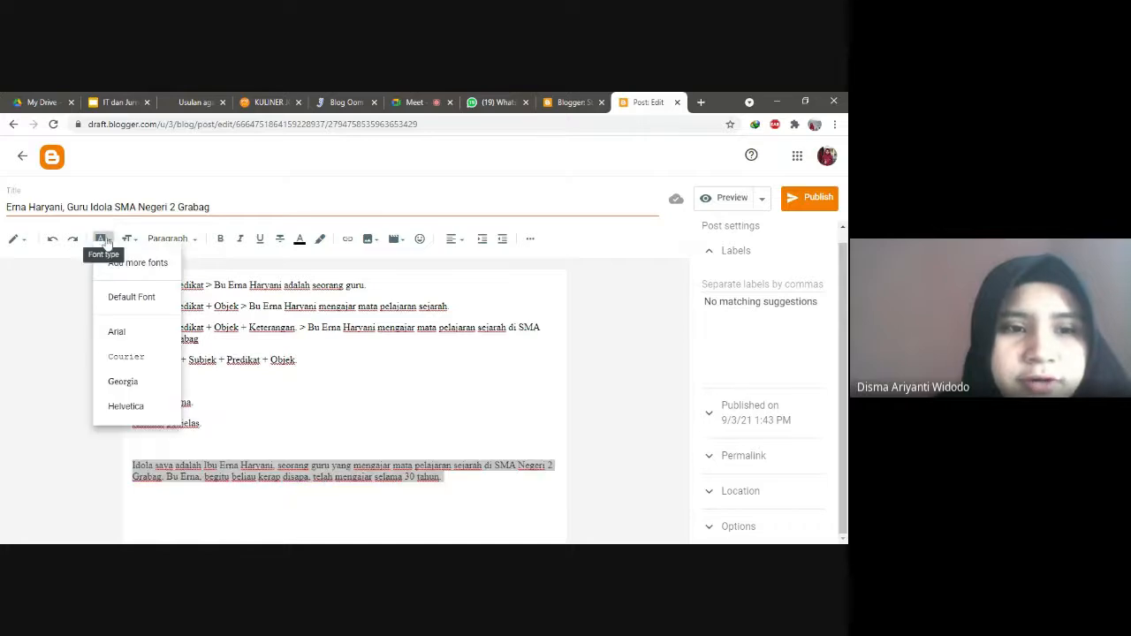
left_click(126, 362)
left_click(194, 403)
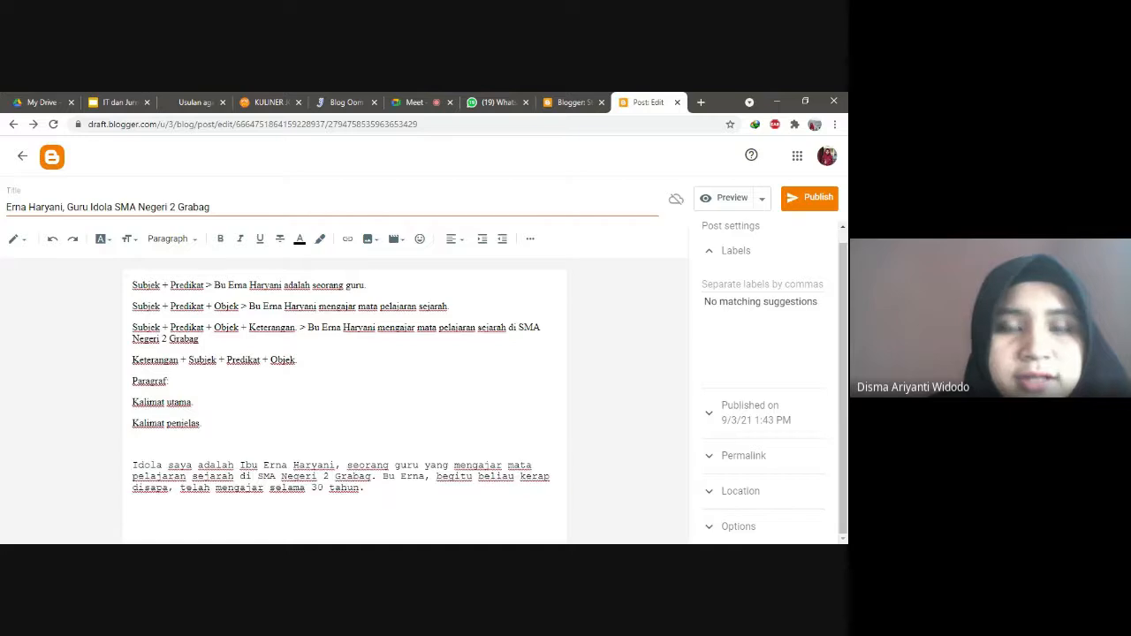
Step: Admit the waiting participant into the Meet call and return to the post editor
left_click(413, 102)
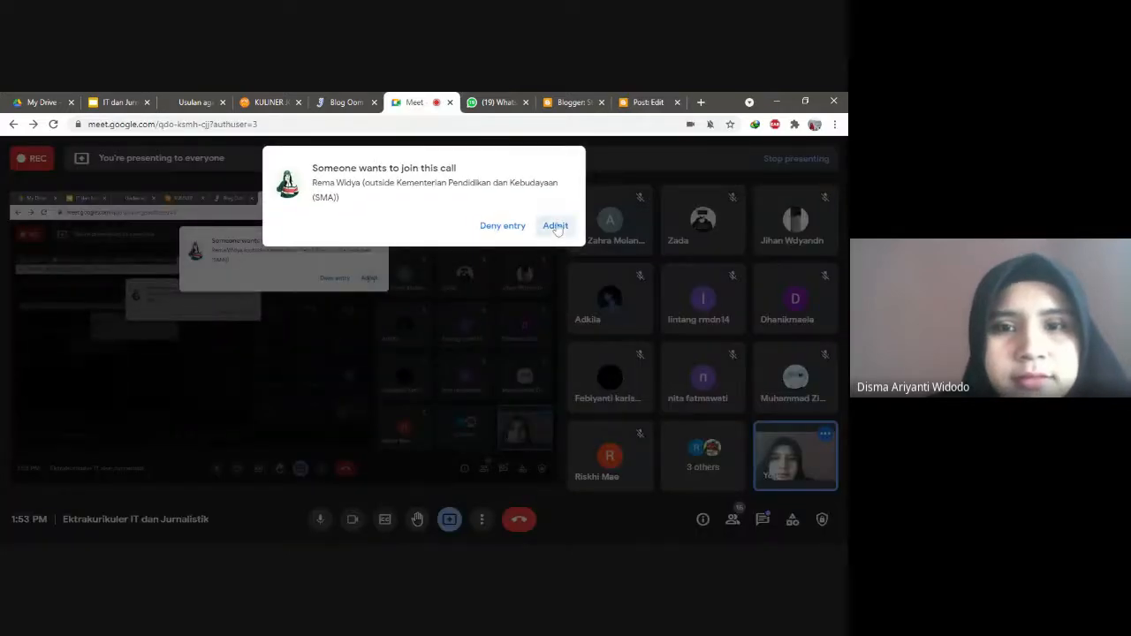
left_click(555, 226)
left_click(648, 103)
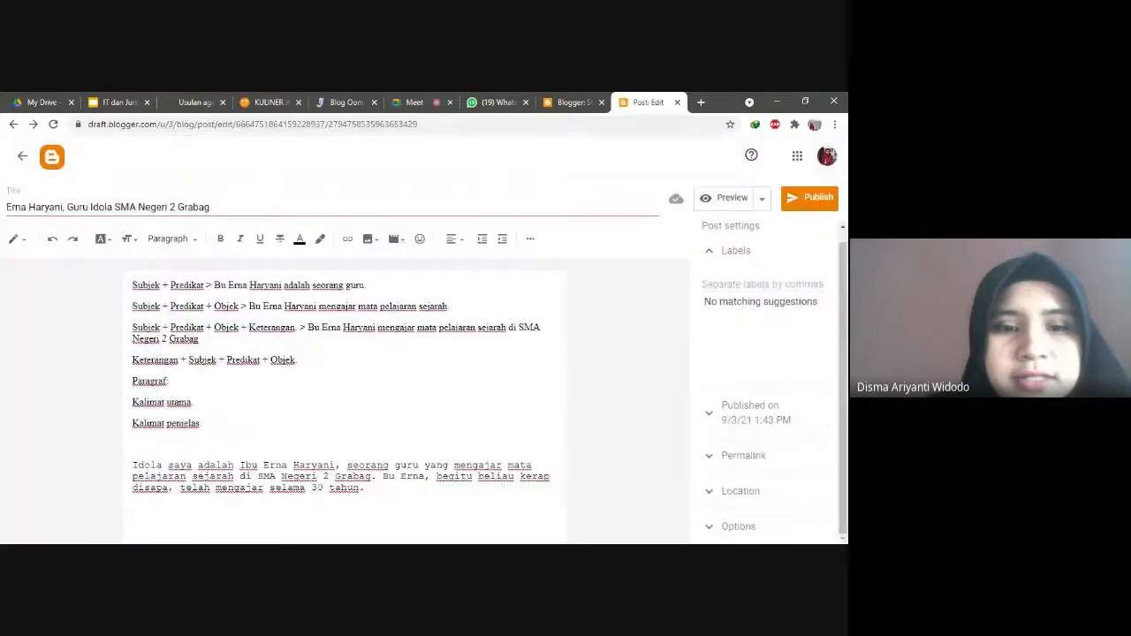
Step: Look through the font size choices and try the Heading paragraph style
left_click(130, 239)
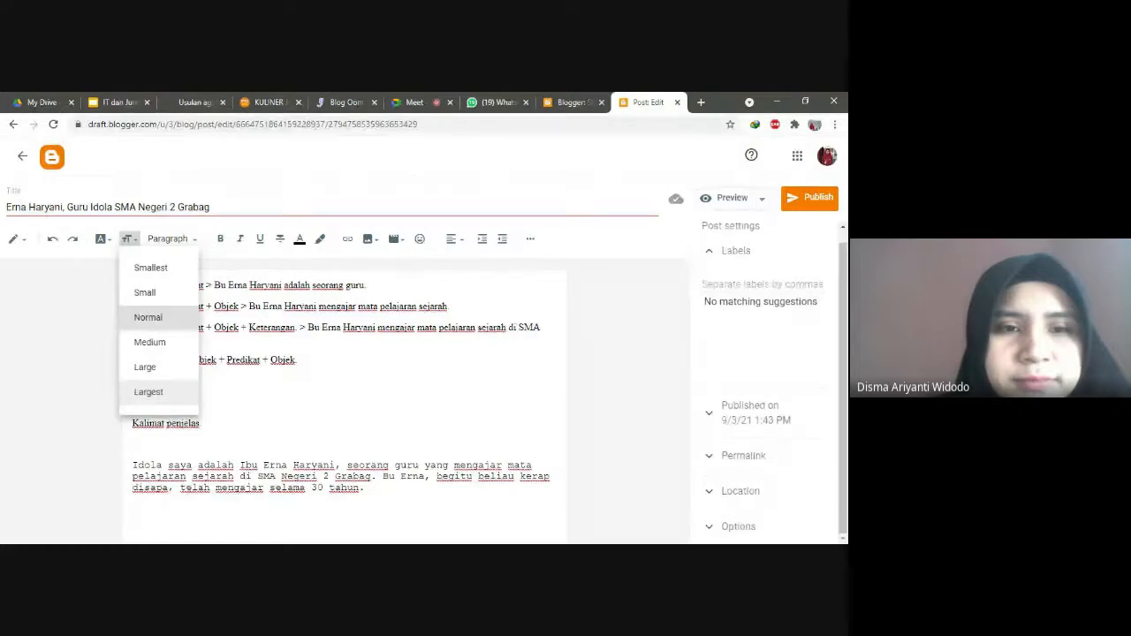
left_click(198, 242)
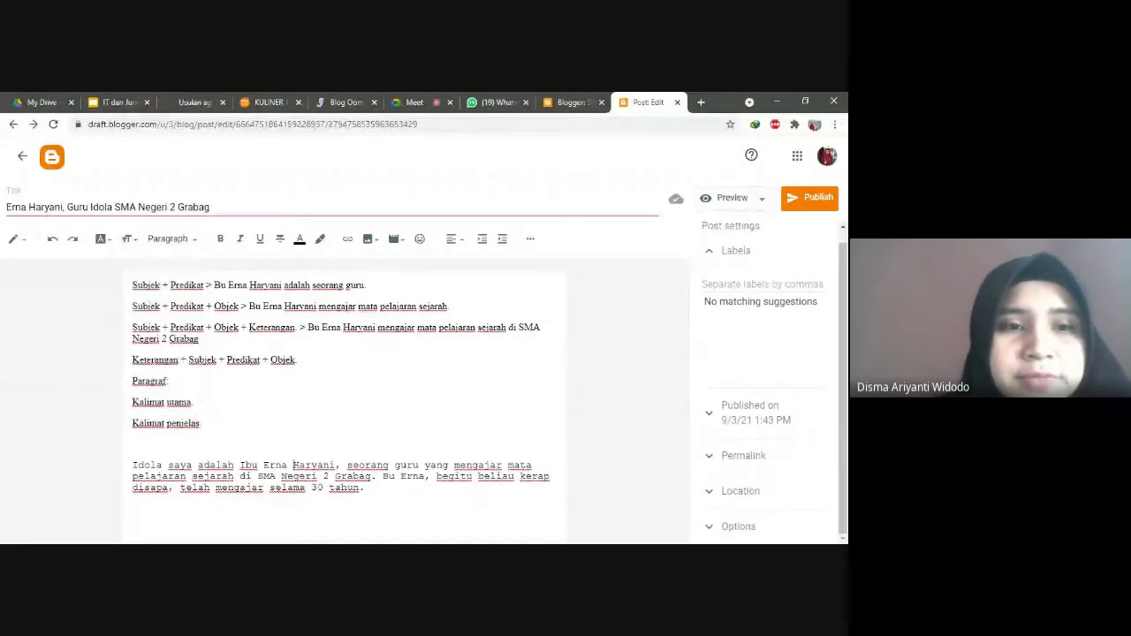
left_click(191, 244)
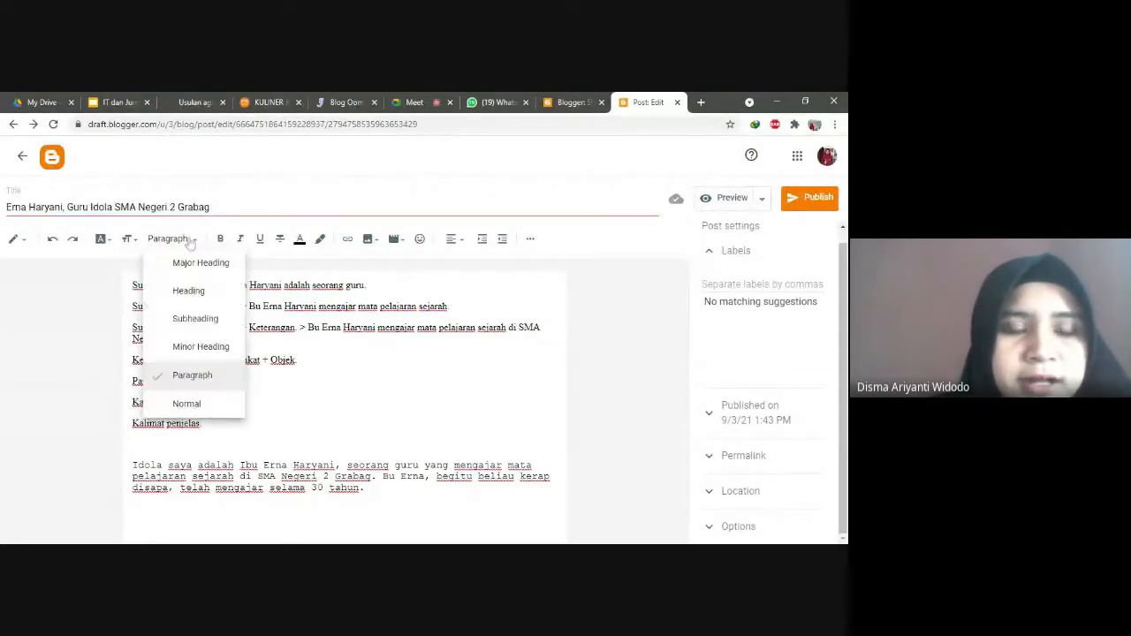
left_click(193, 292)
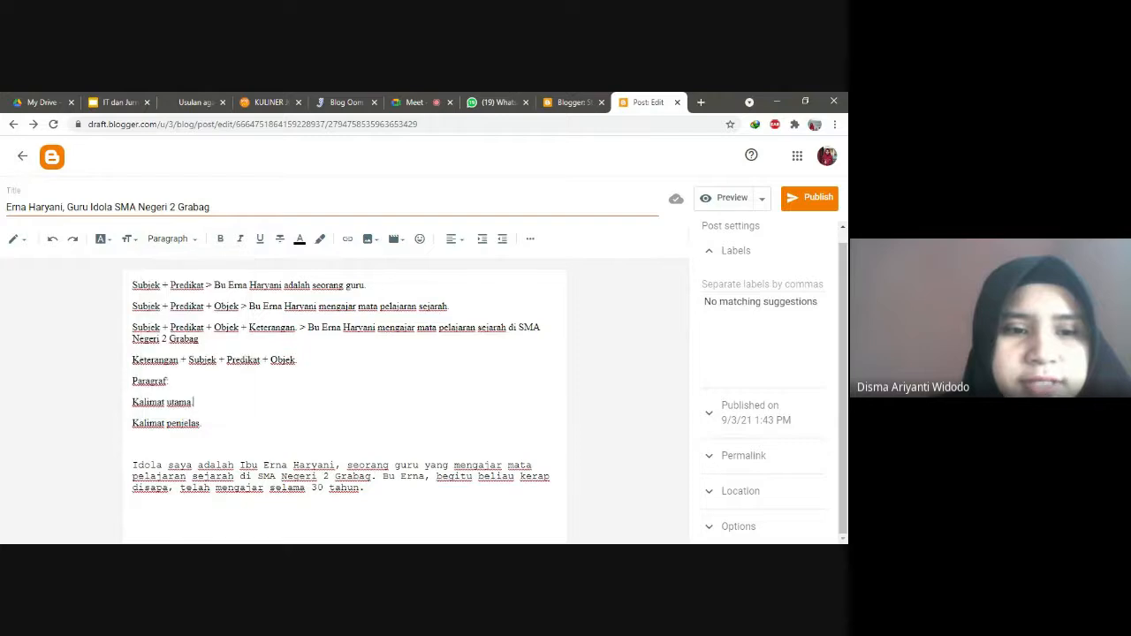
Step: Type 'Idola Saya' on the empty line below 'Kalimat penjelas.' and format it as a Heading
left_click_drag(202, 423, 133, 423)
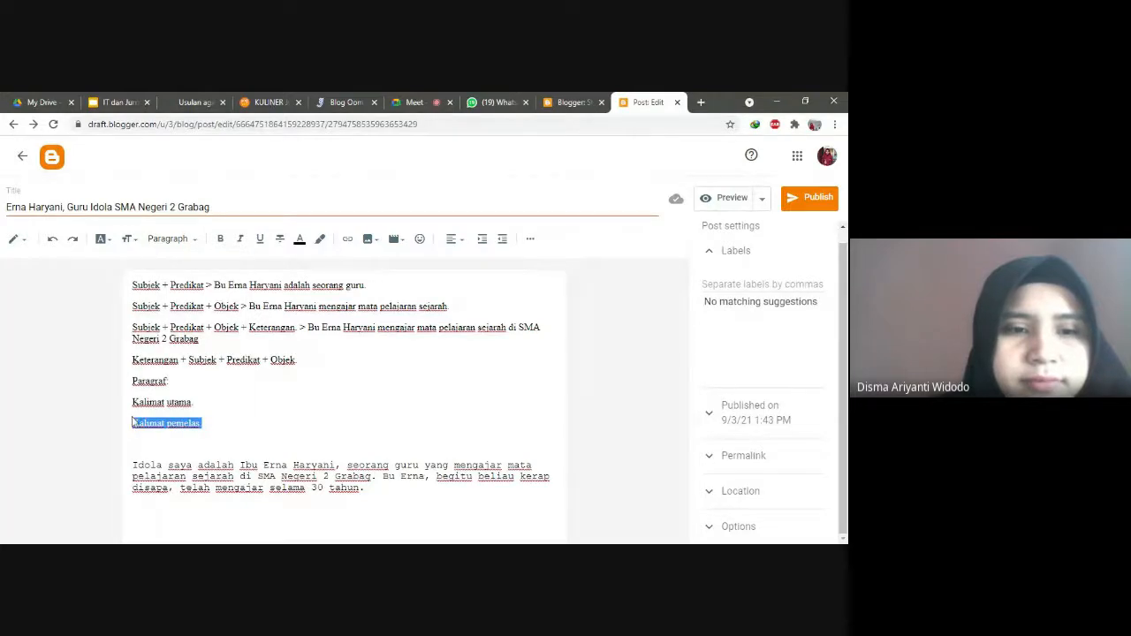
left_click(135, 443)
type("Idola ")
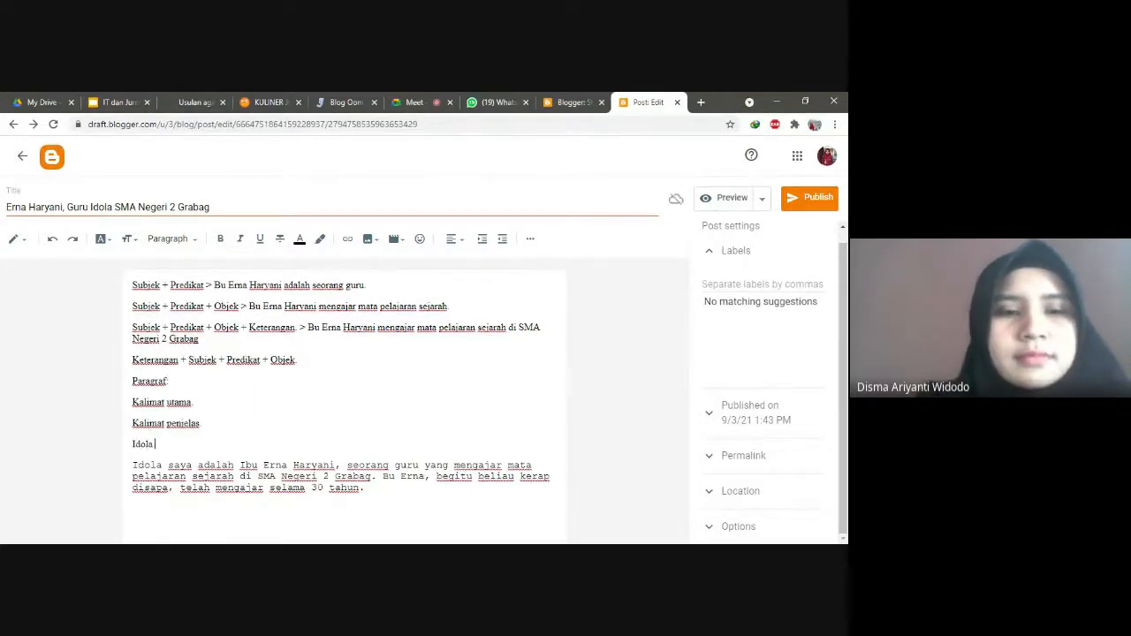
type("Saya")
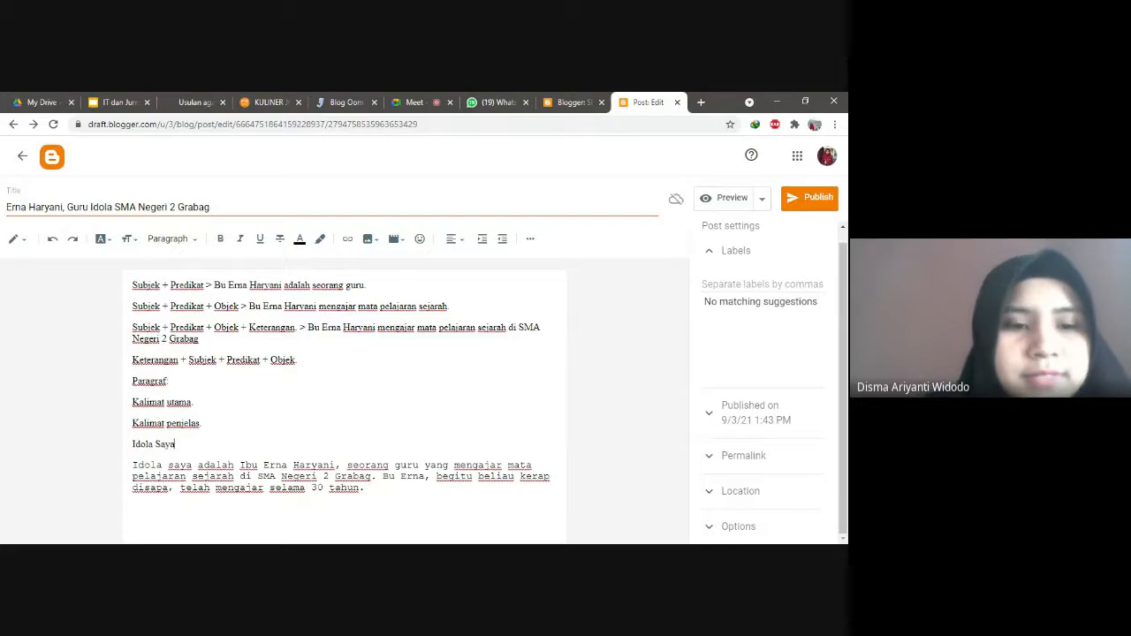
key("shift+Home")
left_click(168, 239)
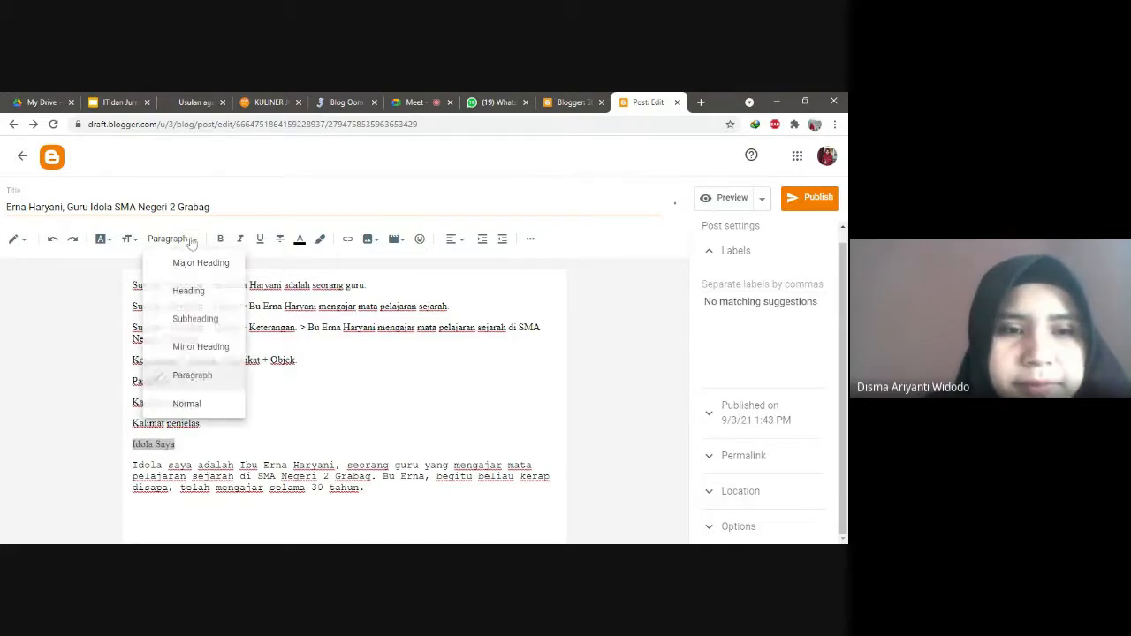
left_click(189, 294)
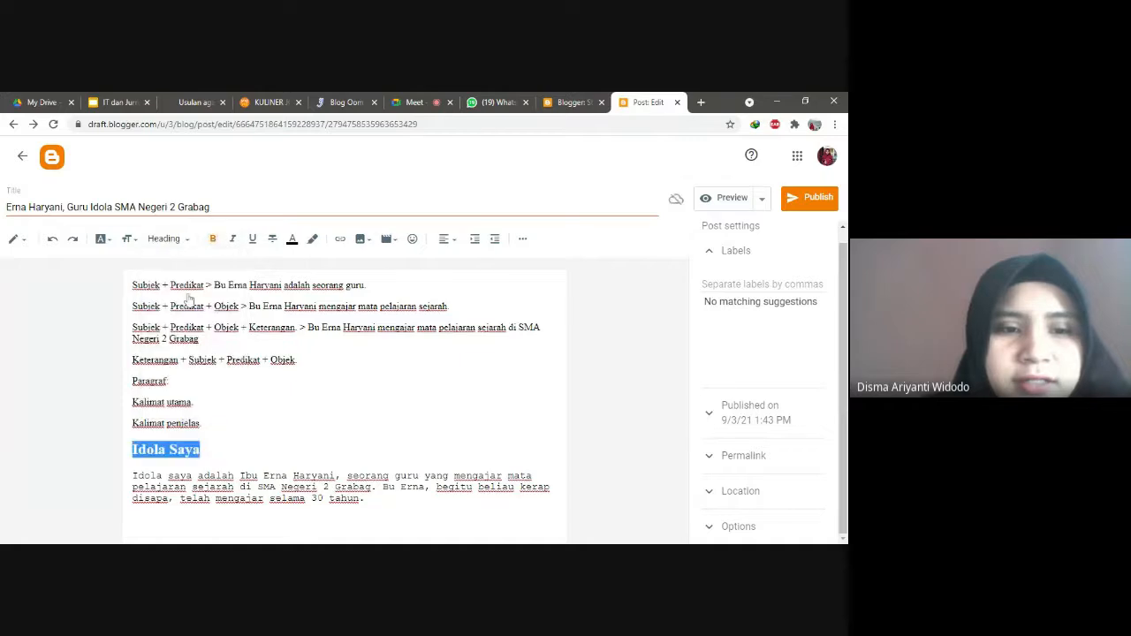
Step: Make the teacher's name in the paragraph bold
left_click(201, 450)
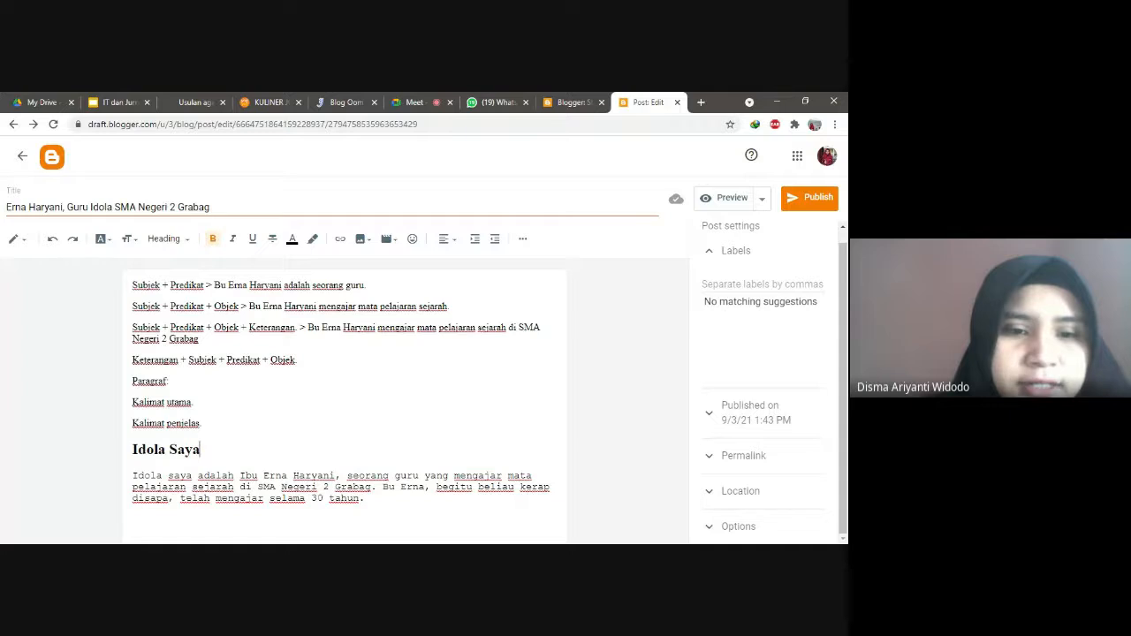
left_click_drag(264, 476, 335, 475)
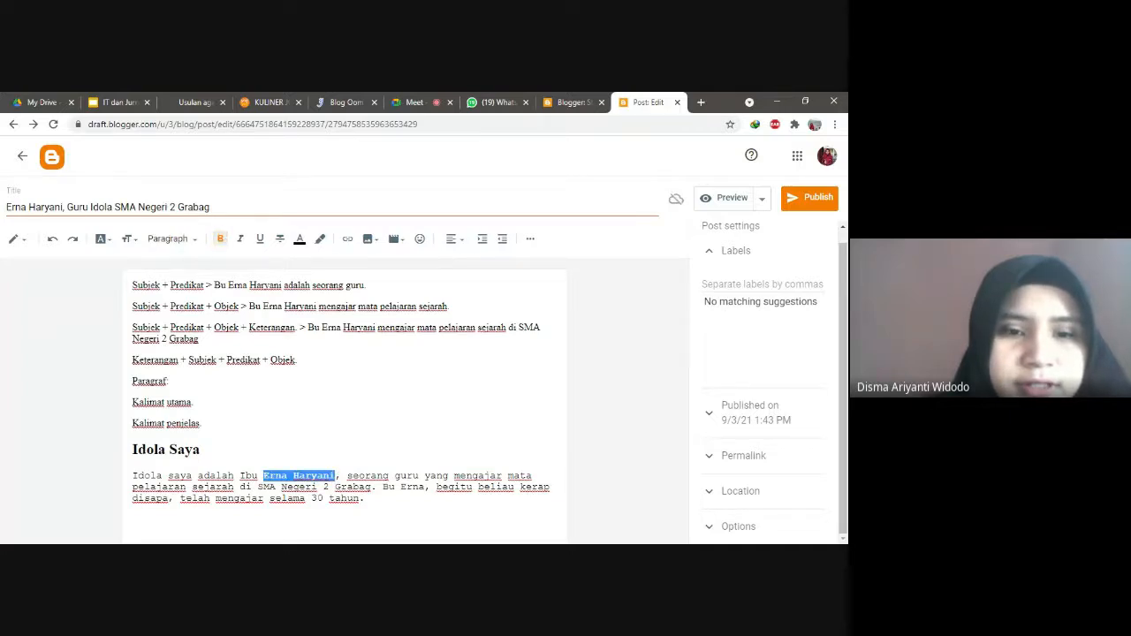
left_click(221, 238)
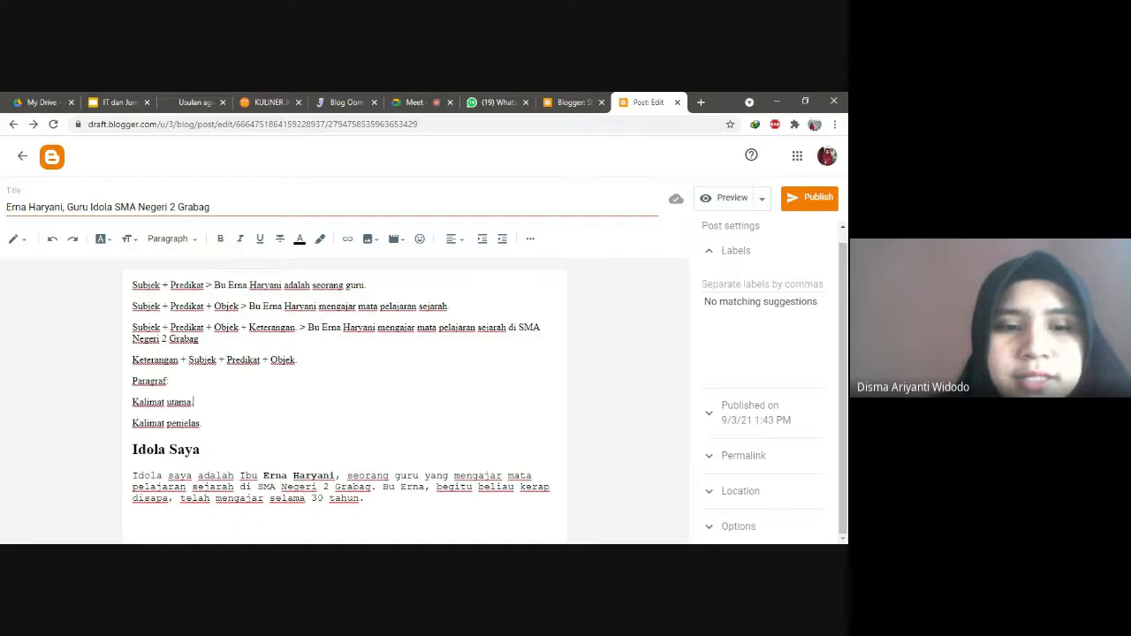
left_click_drag(263, 476, 335, 476)
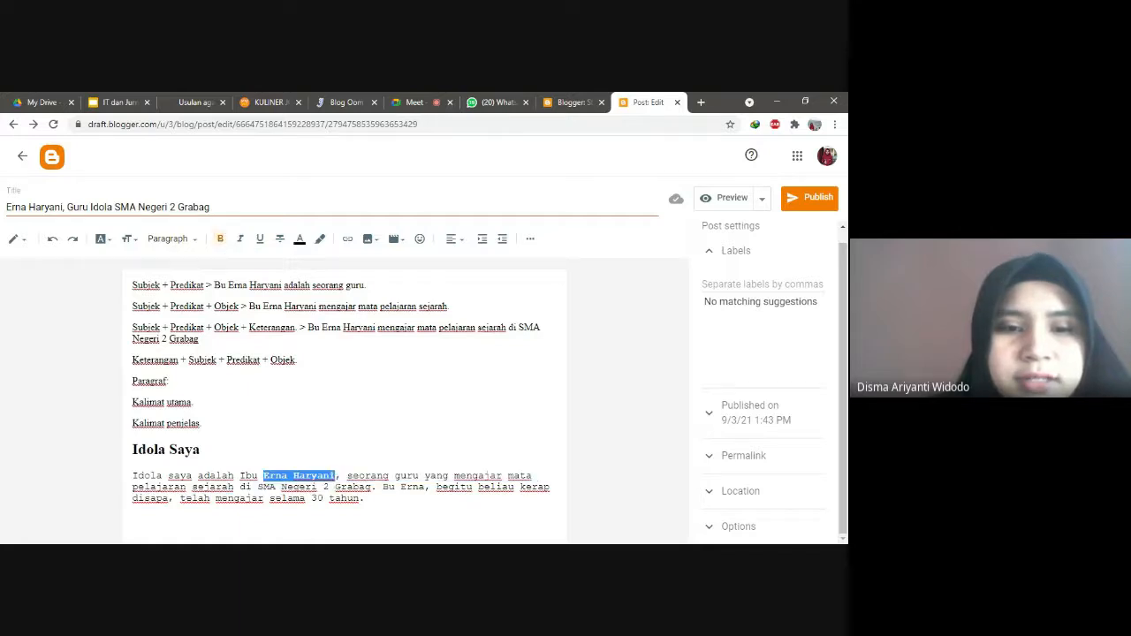
key("ctrl+b")
left_click(377, 475)
Step: Italicize the phrase about teaching history and strike through the 'Idola Saya' heading
left_click_drag(394, 475, 235, 487)
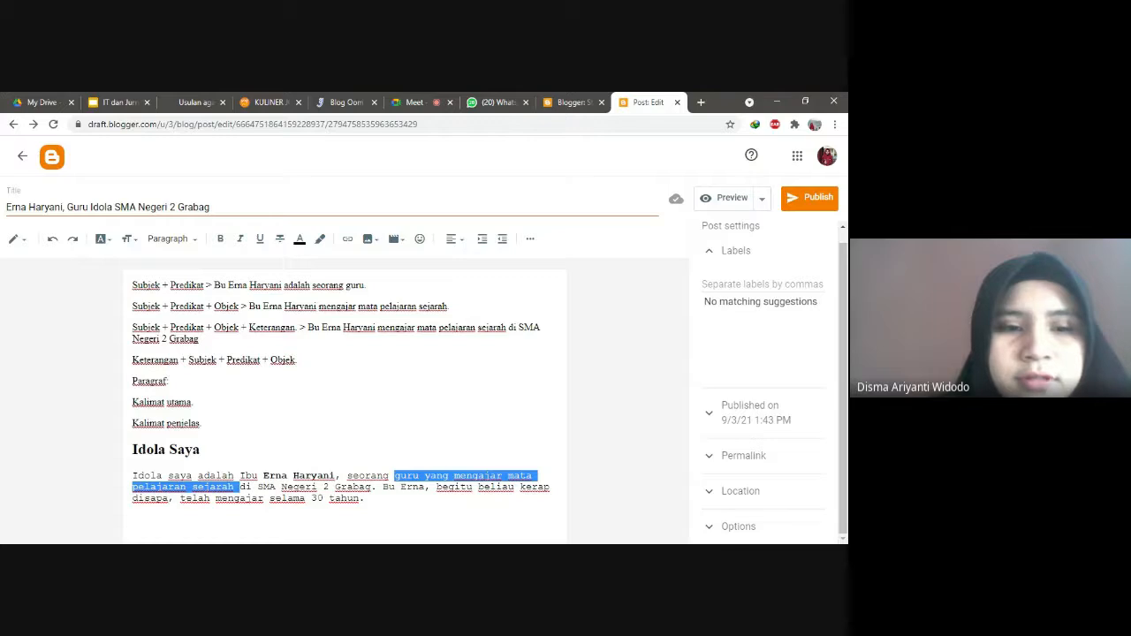
left_click(240, 240)
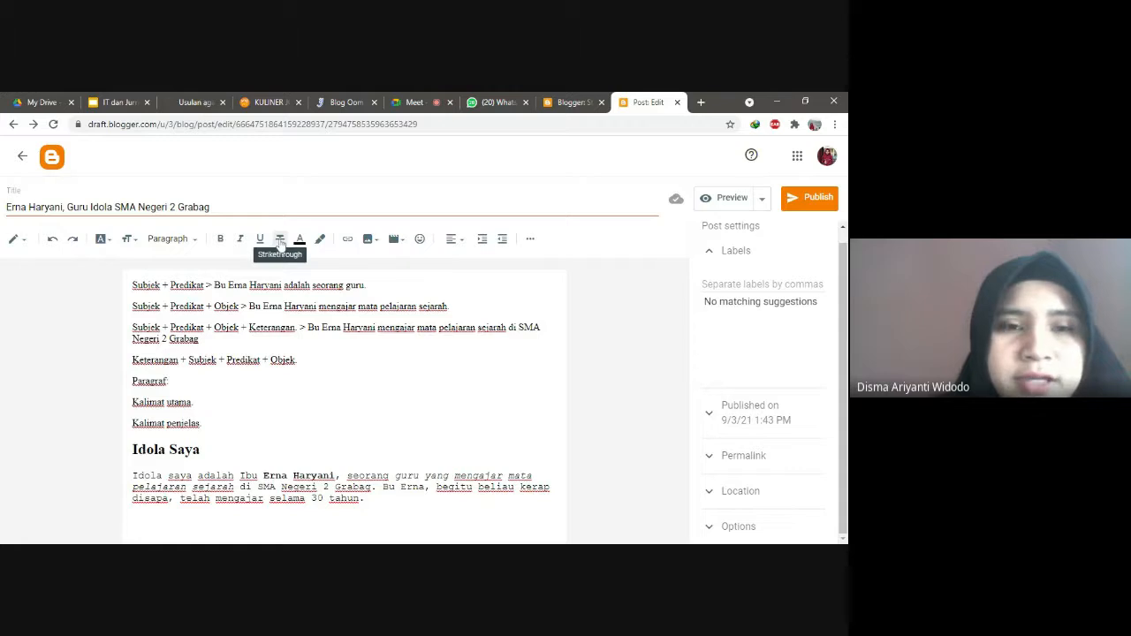
left_click_drag(201, 449, 128, 451)
left_click(280, 238)
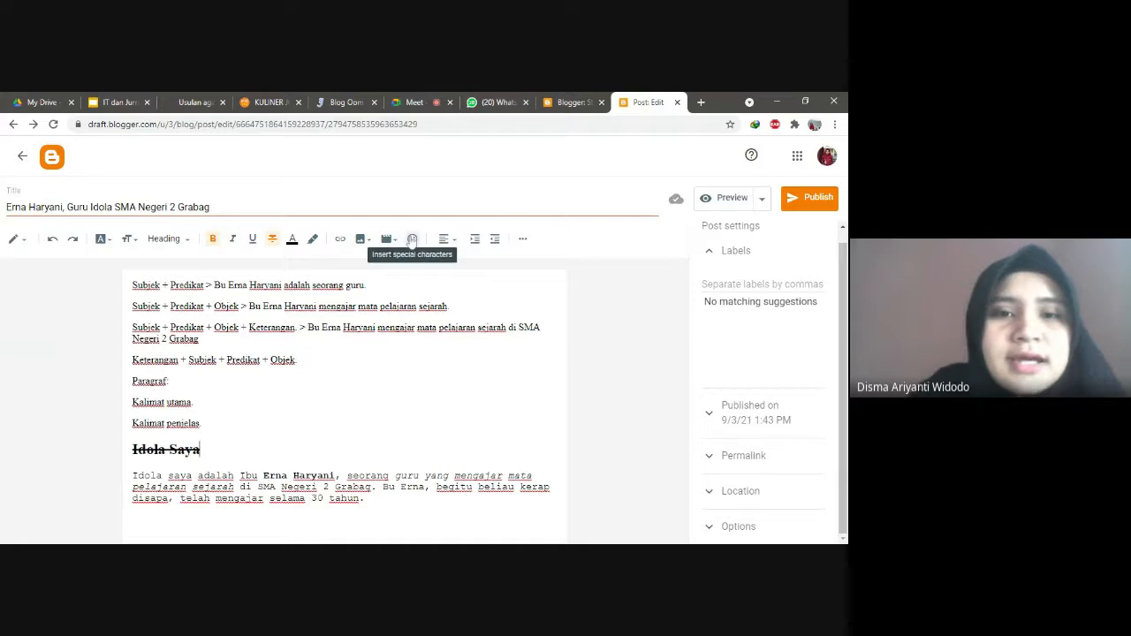
Step: Insert four blue heart emoji from special characters on a new line below the Courier paragraph
left_click(134, 519)
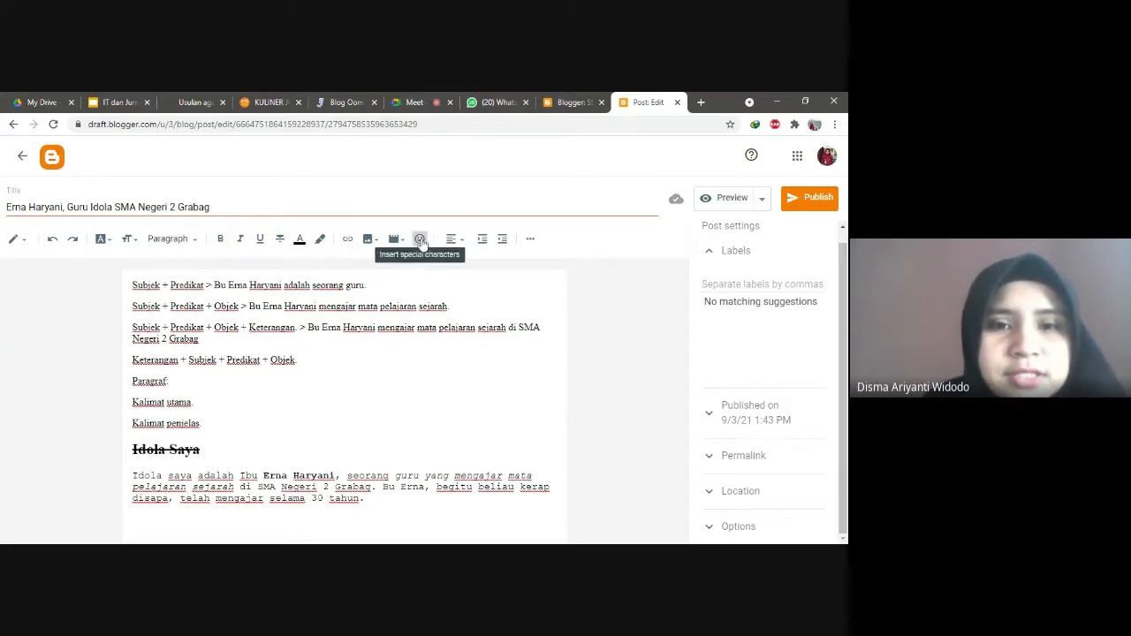
left_click(422, 240)
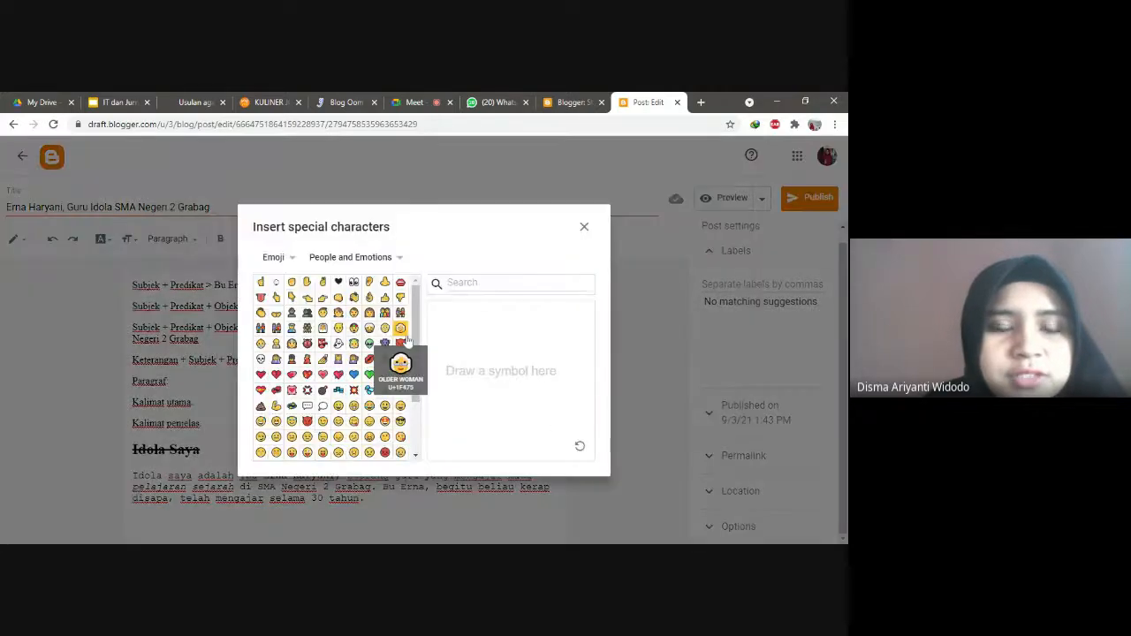
left_click_drag(415, 340, 416, 346)
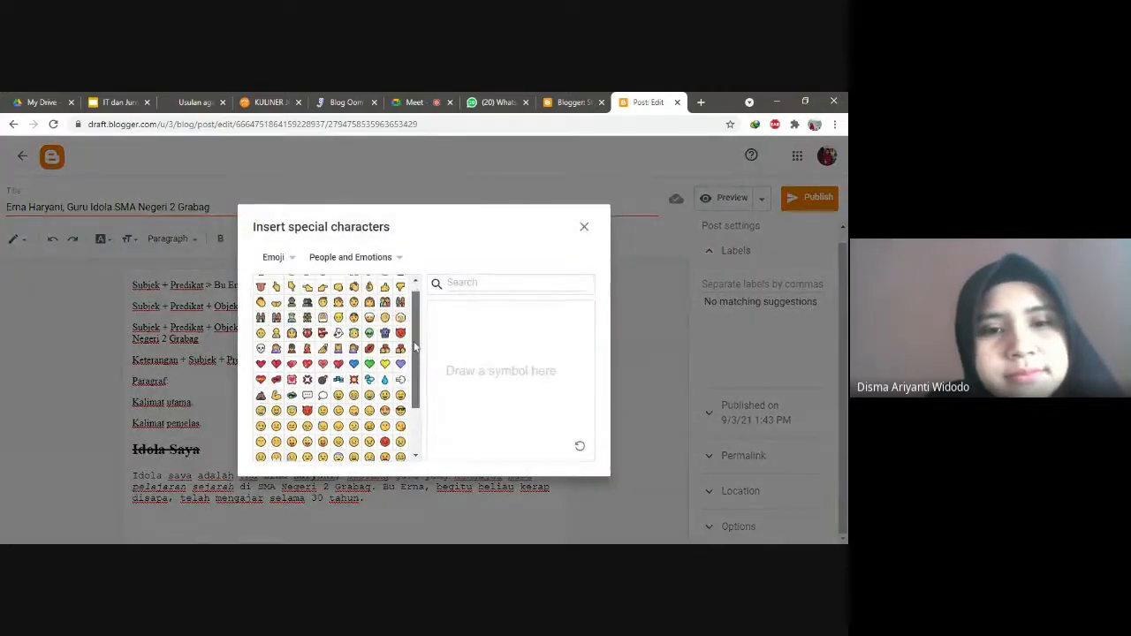
left_click(354, 364)
left_click(354, 364)
left_click(353, 363)
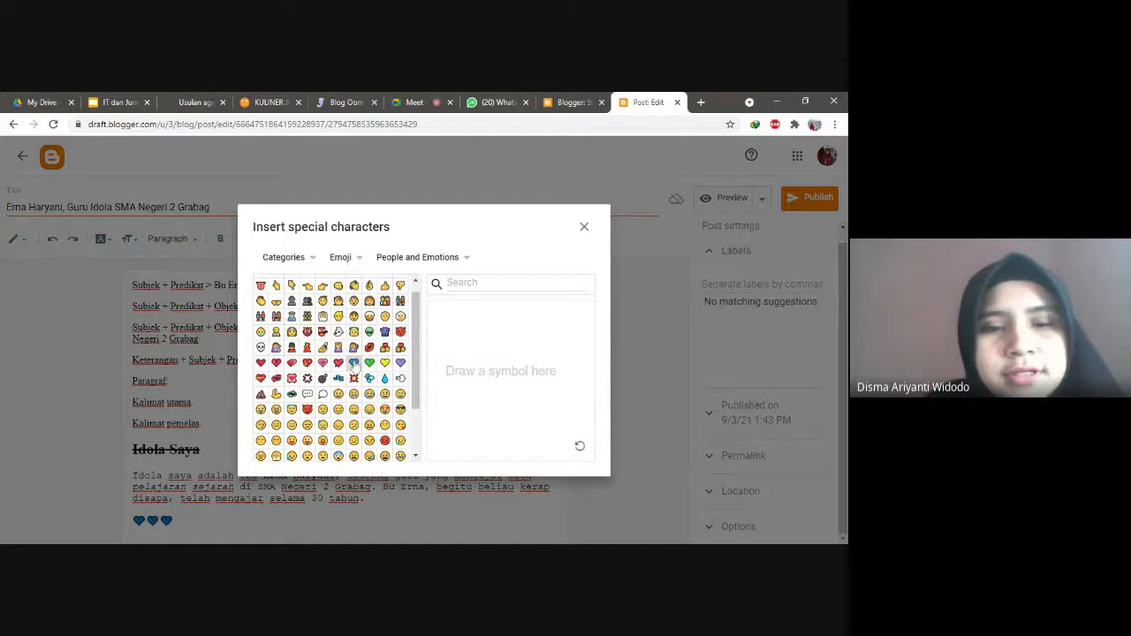
left_click(353, 363)
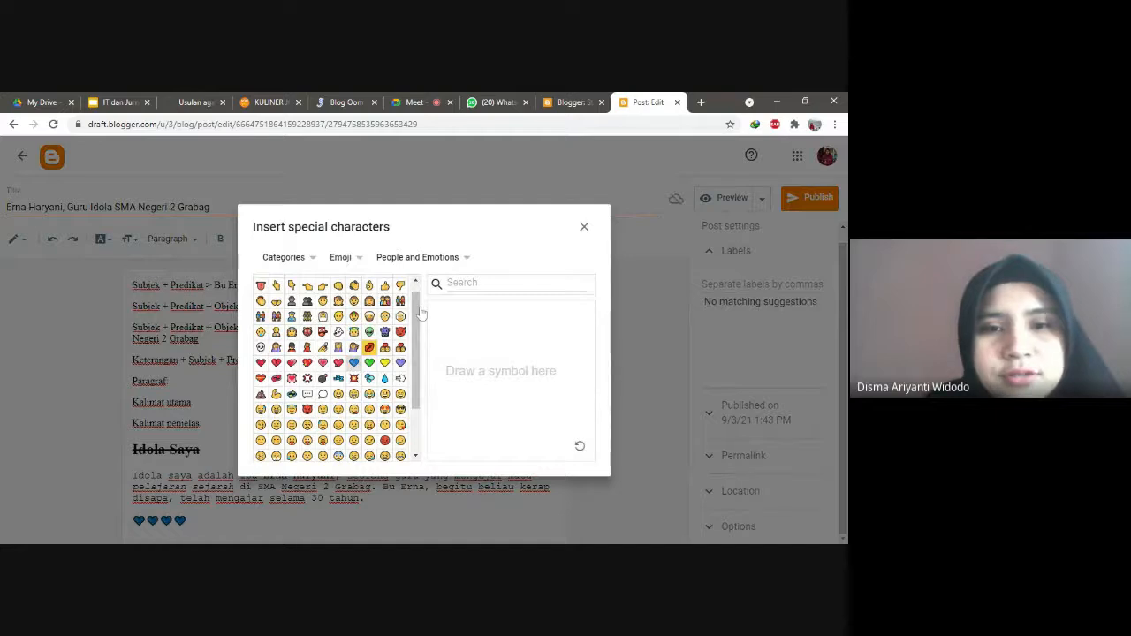
left_click(587, 227)
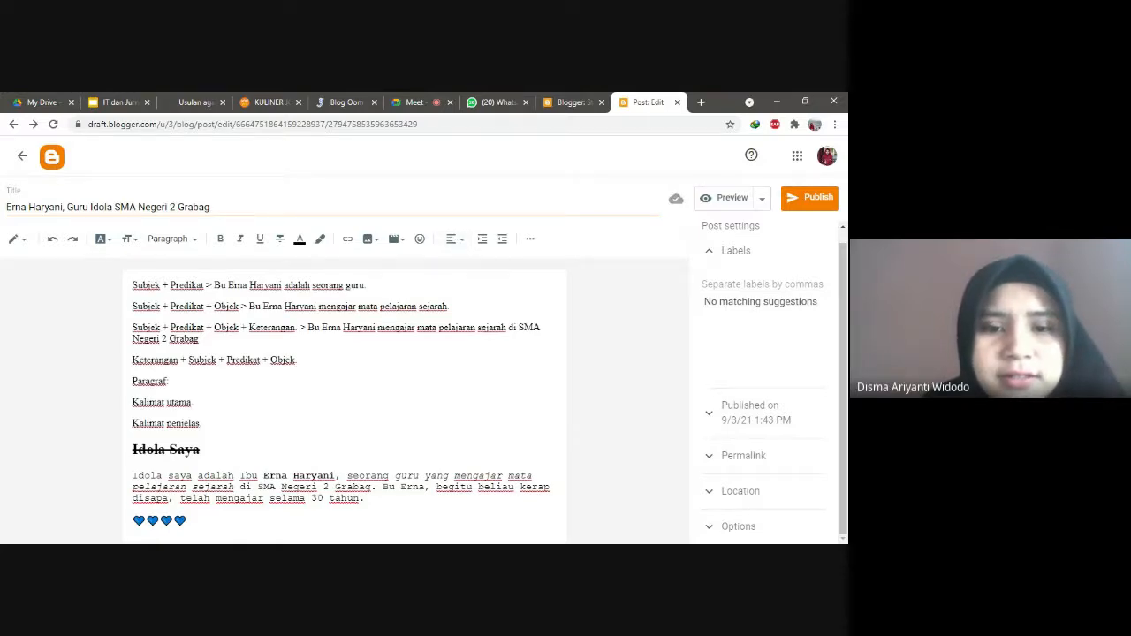
Step: Try centre and justify on the Idola Saya paragraph, then set it back to left alignment
left_click_drag(367, 498, 132, 477)
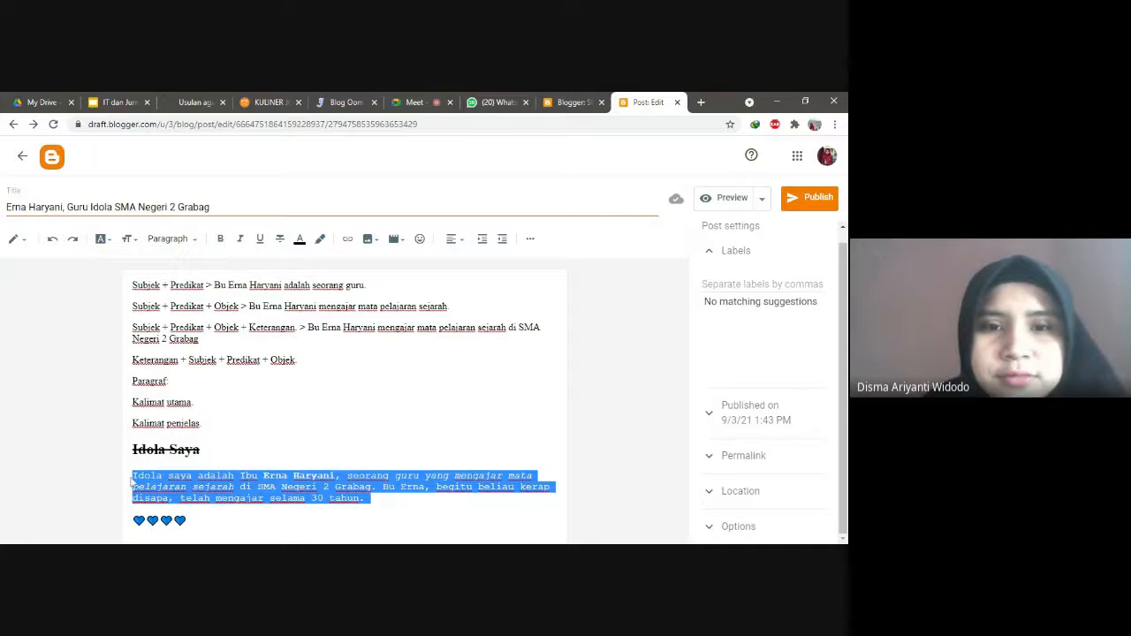
left_click(452, 239)
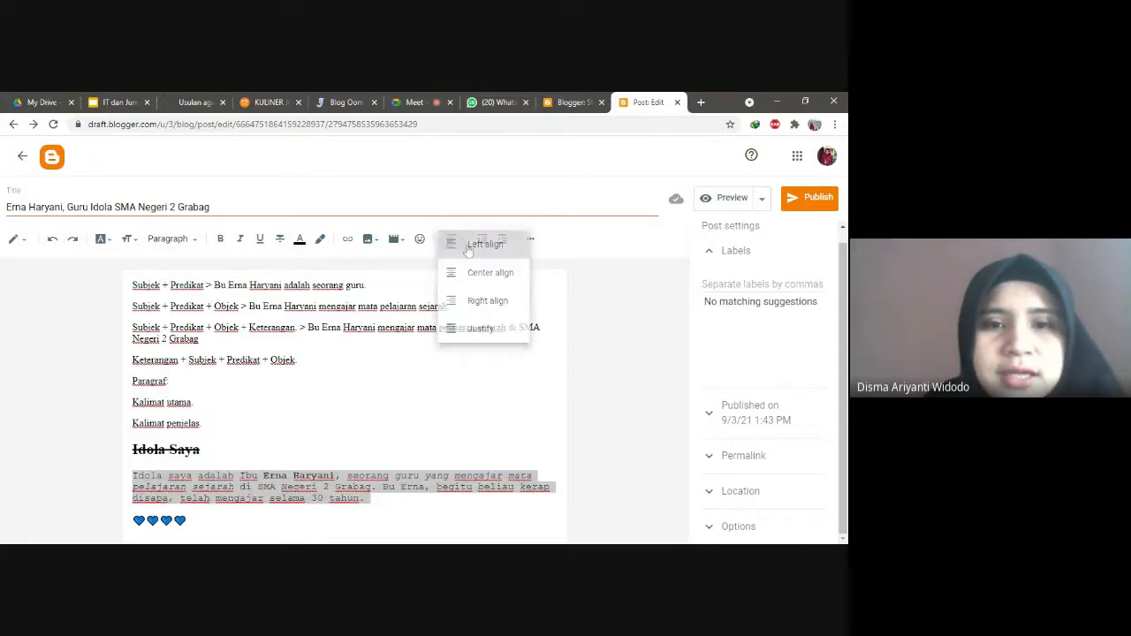
left_click(468, 248)
left_click(453, 239)
left_click(469, 272)
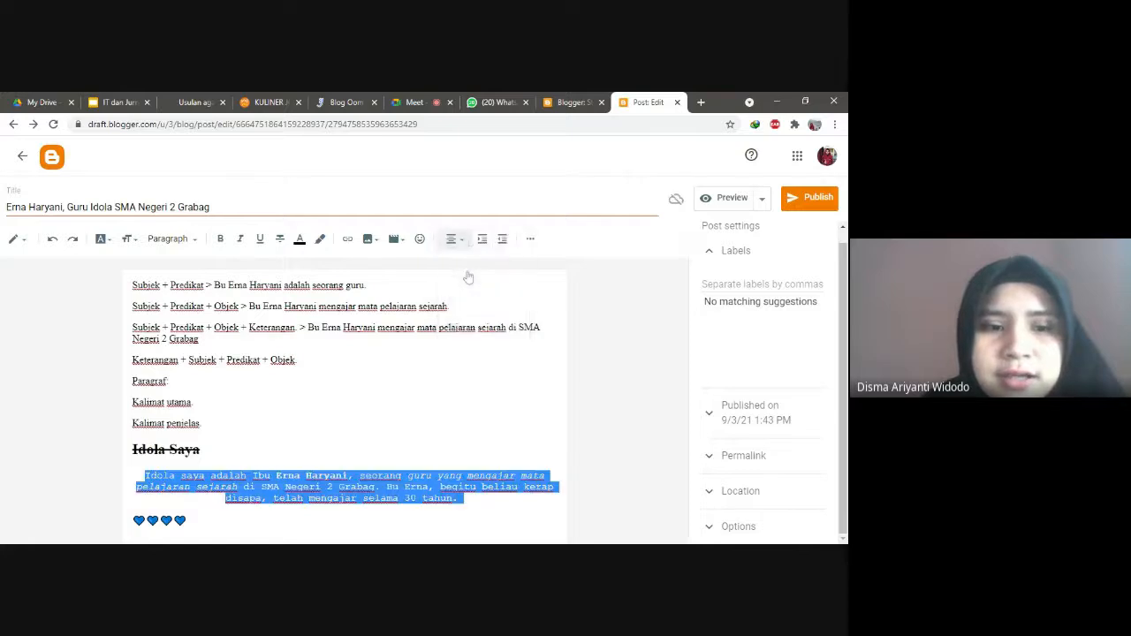
left_click(452, 238)
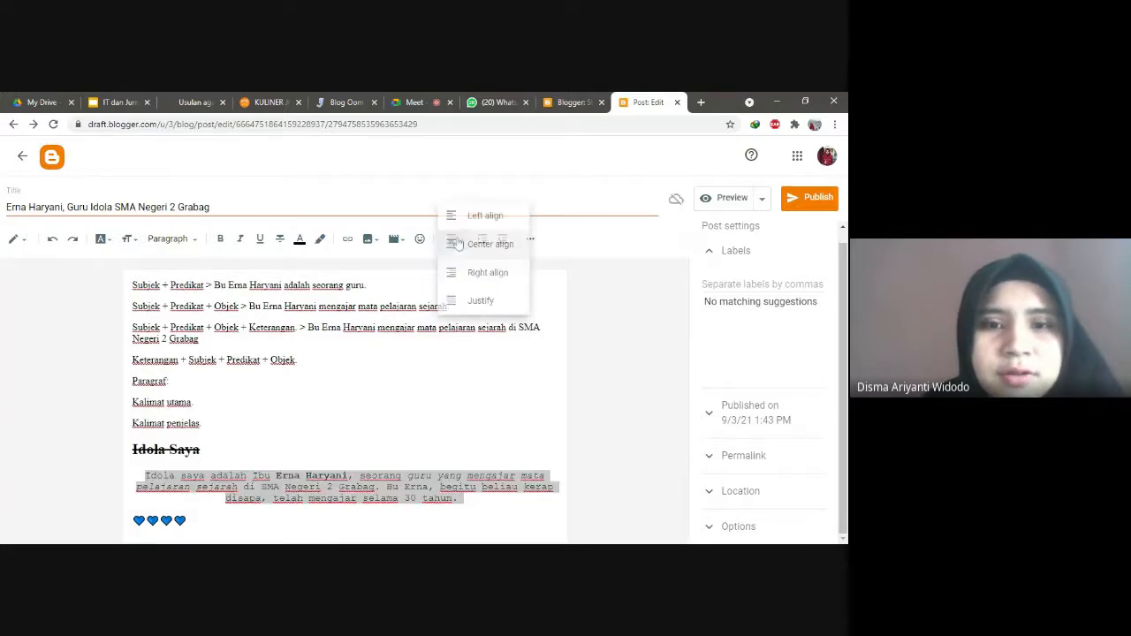
left_click(477, 301)
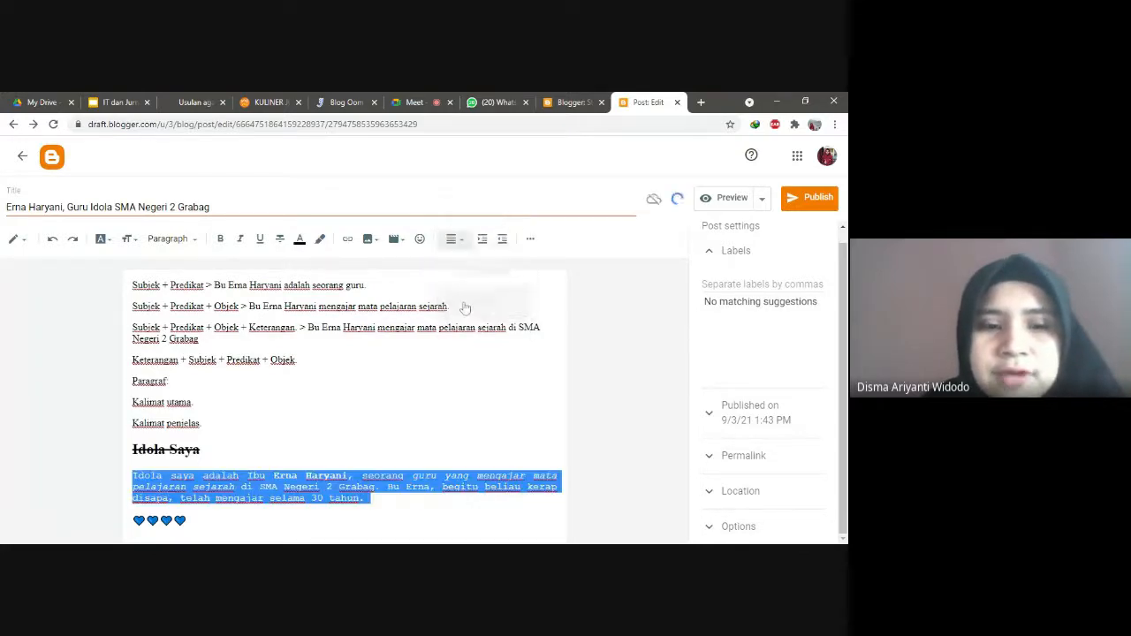
left_click(453, 239)
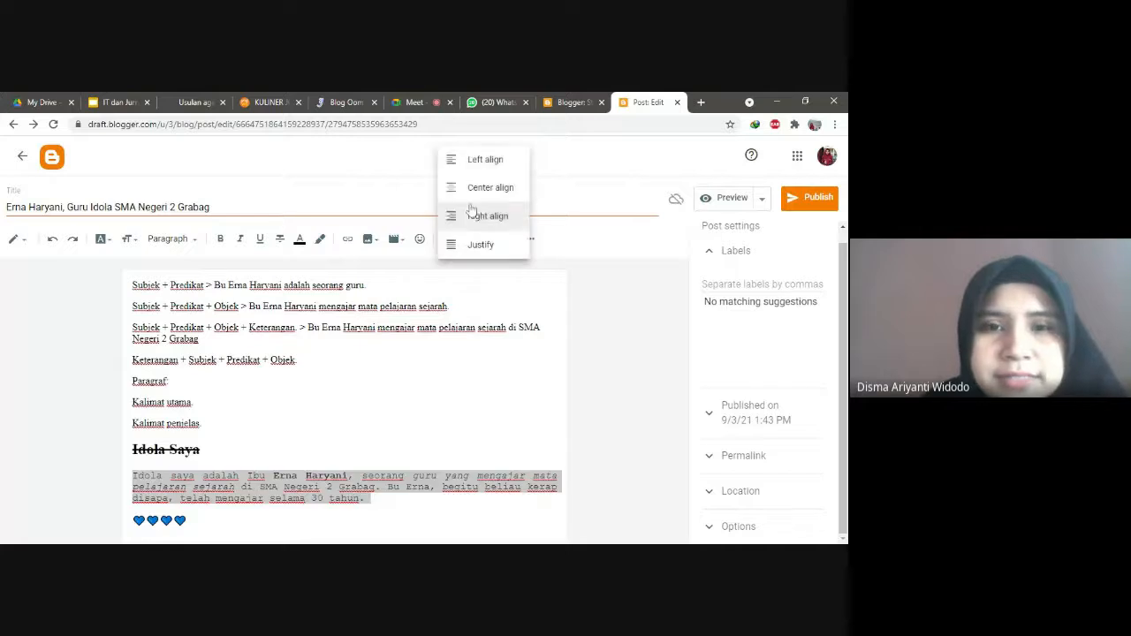
left_click(480, 161)
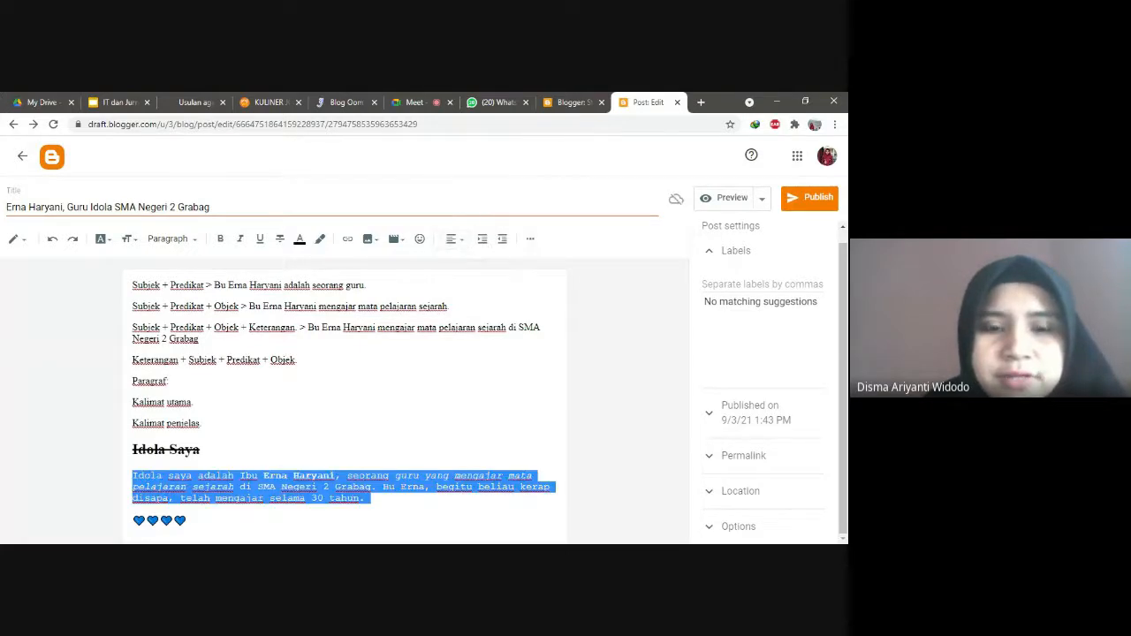
Step: Add an empty paragraph below the blue hearts
key("Right")
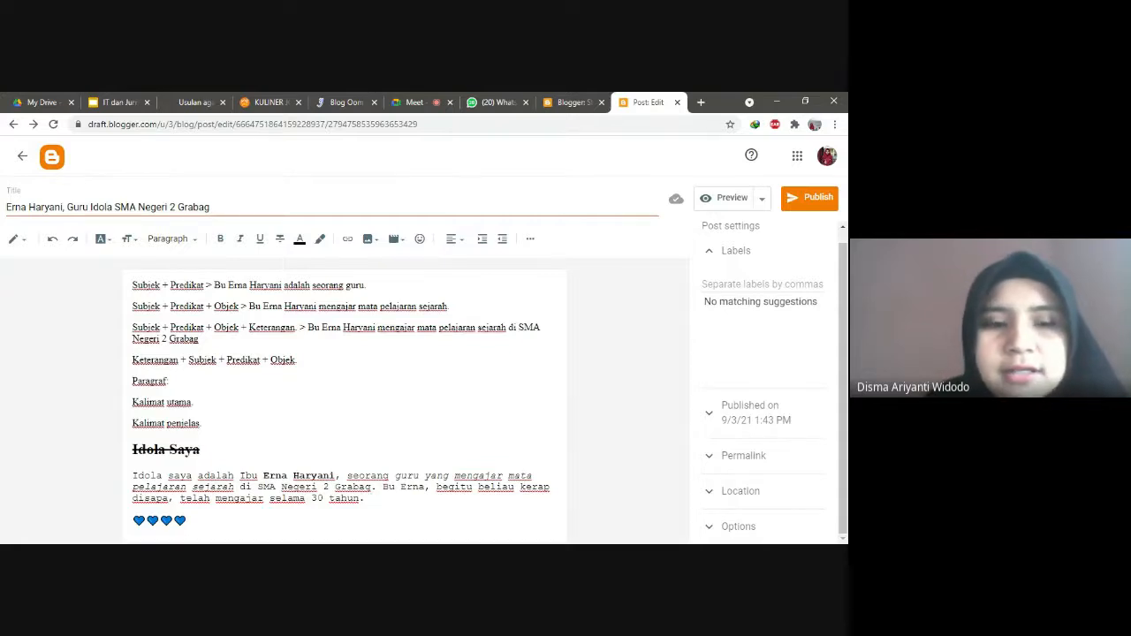
key("Down")
key("Return")
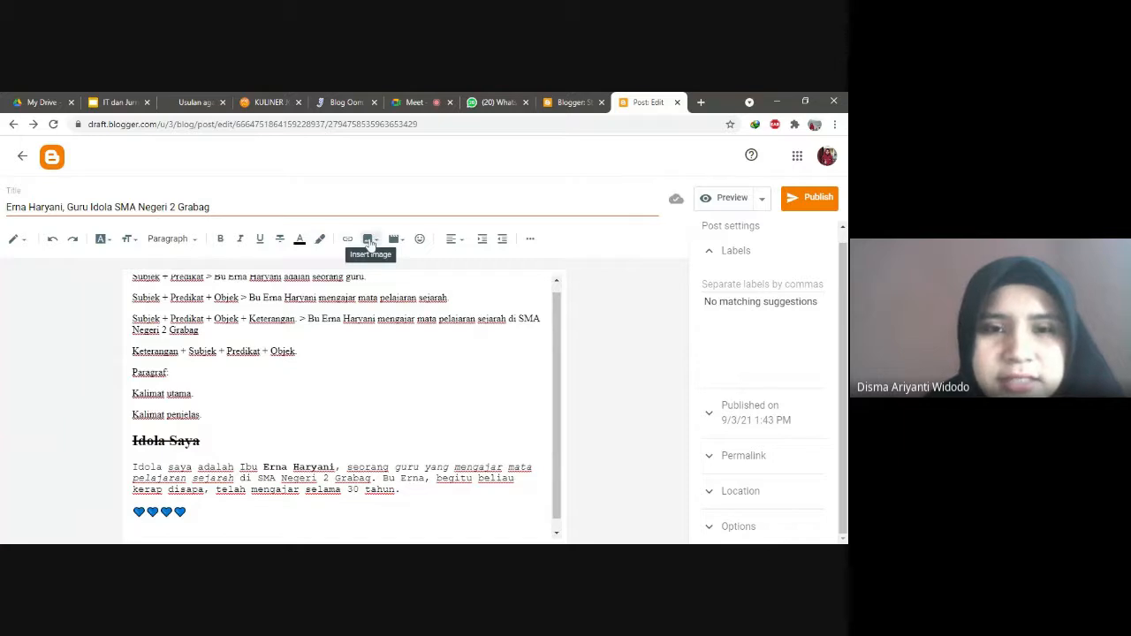
Step: Start an image upload from the computer, admitting a waiting participant to the Meet call meanwhile
left_click(373, 242)
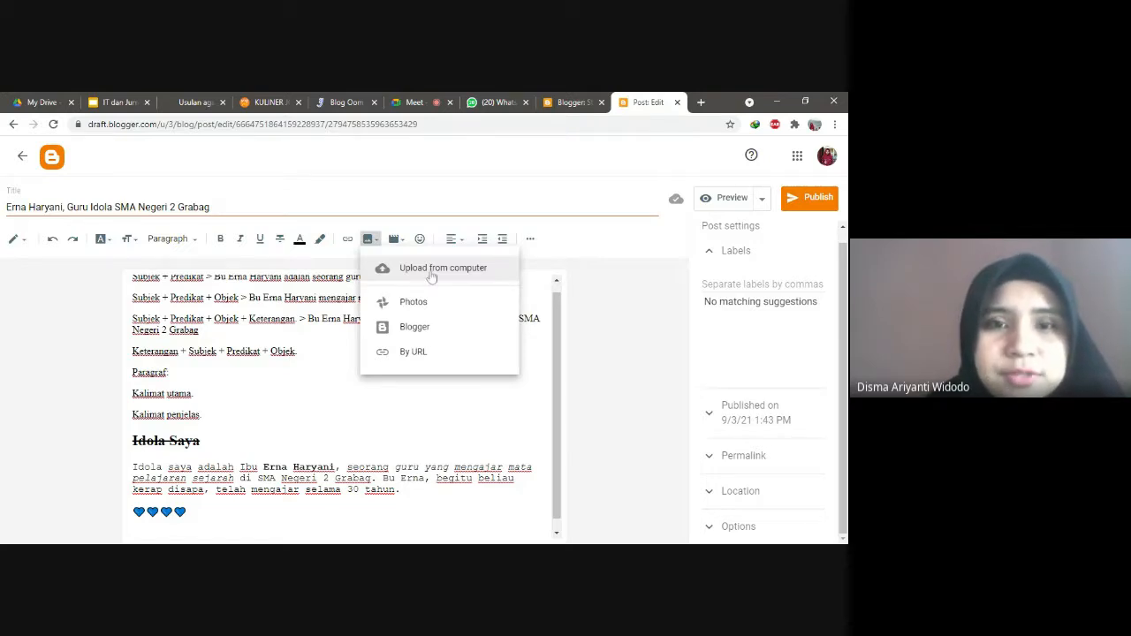
left_click(412, 101)
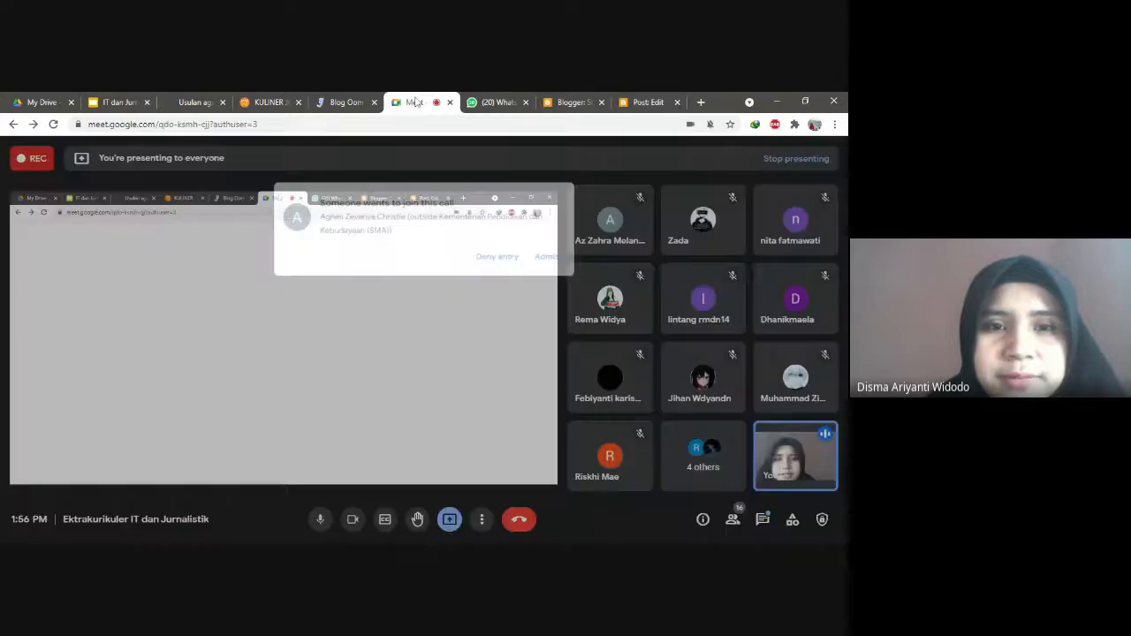
left_click(556, 226)
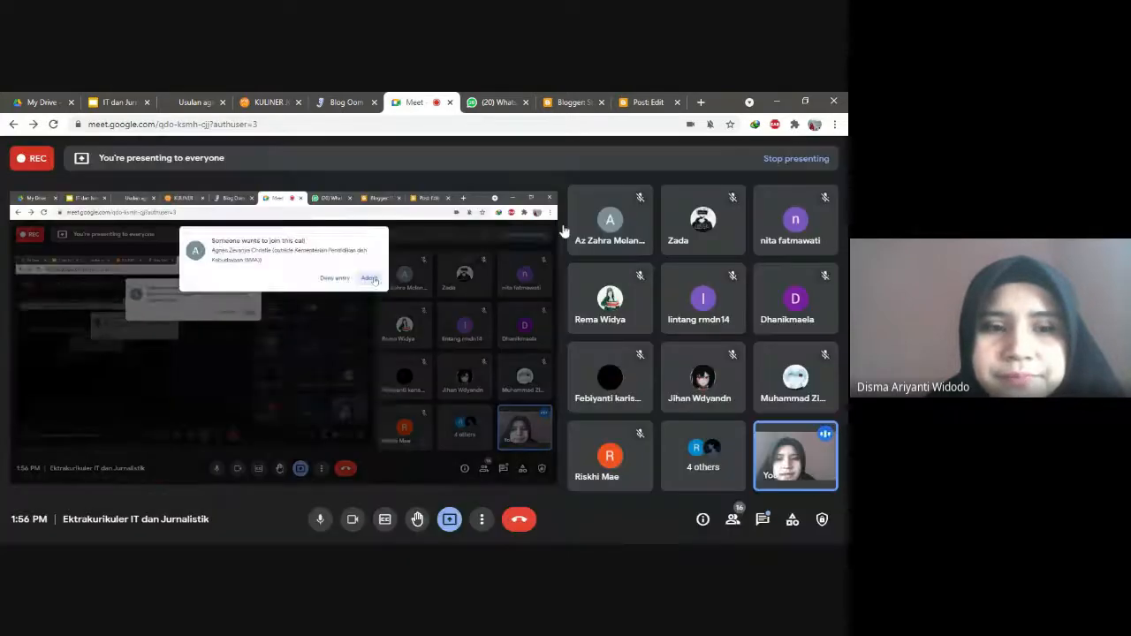
left_click(646, 100)
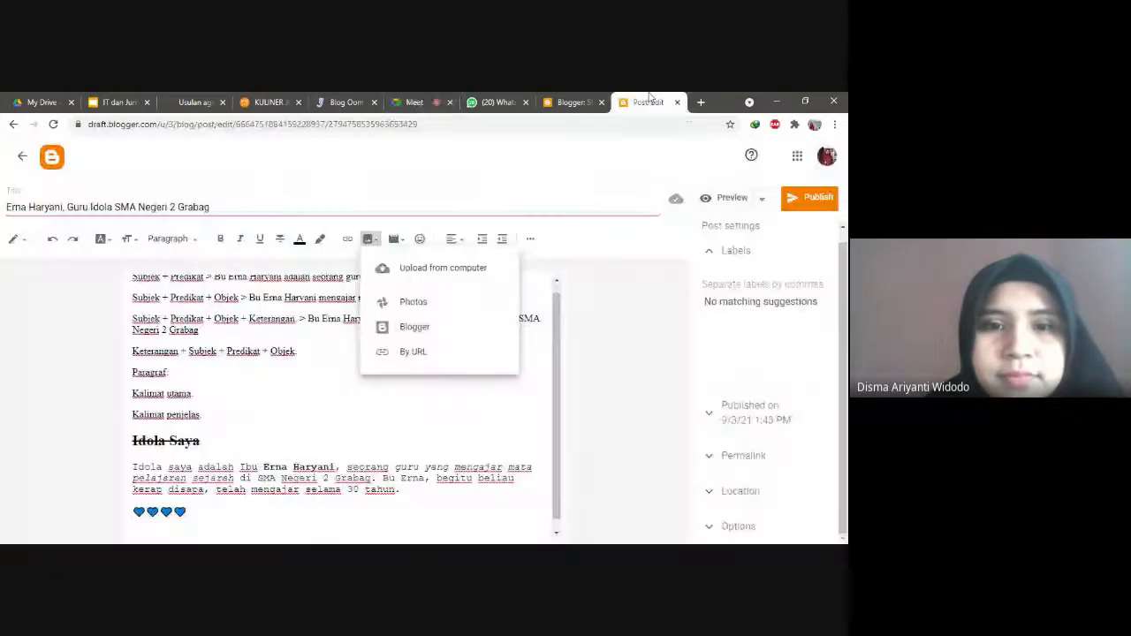
left_click(436, 272)
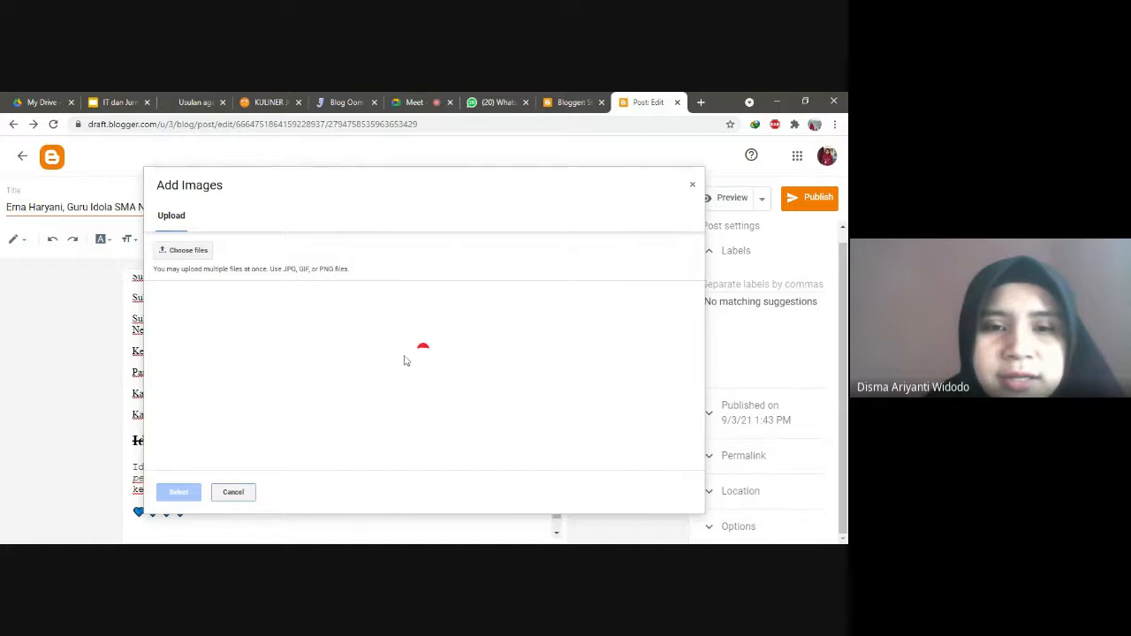
left_click(417, 101)
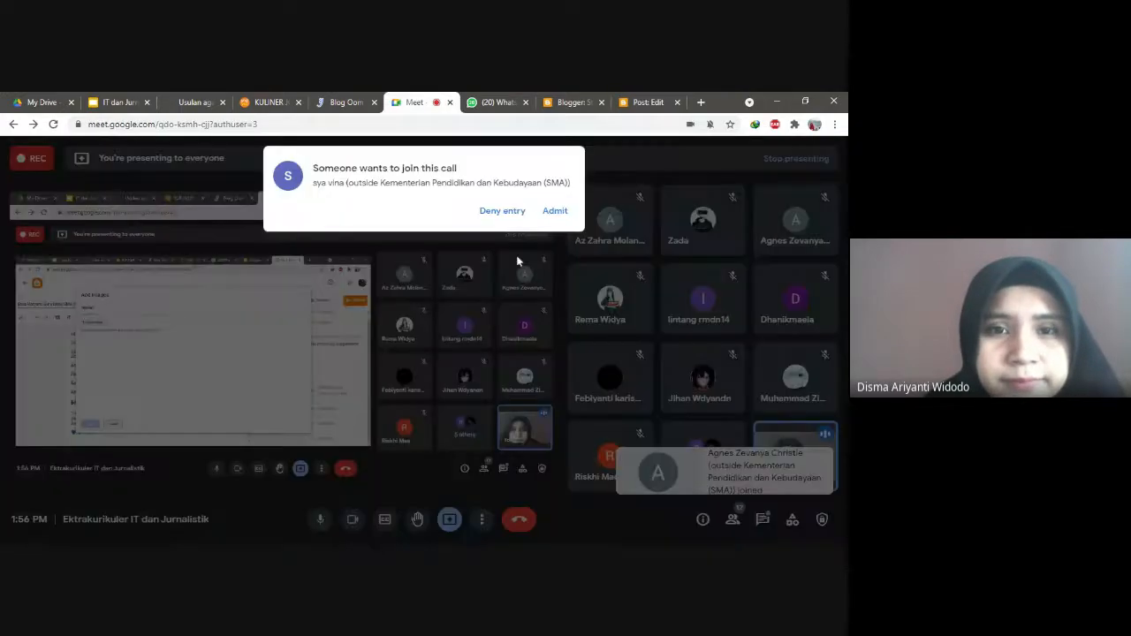
Step: Admit the next Meet participant and return to Blogger to upload 'foto sekolah.jpg'
left_click(555, 210)
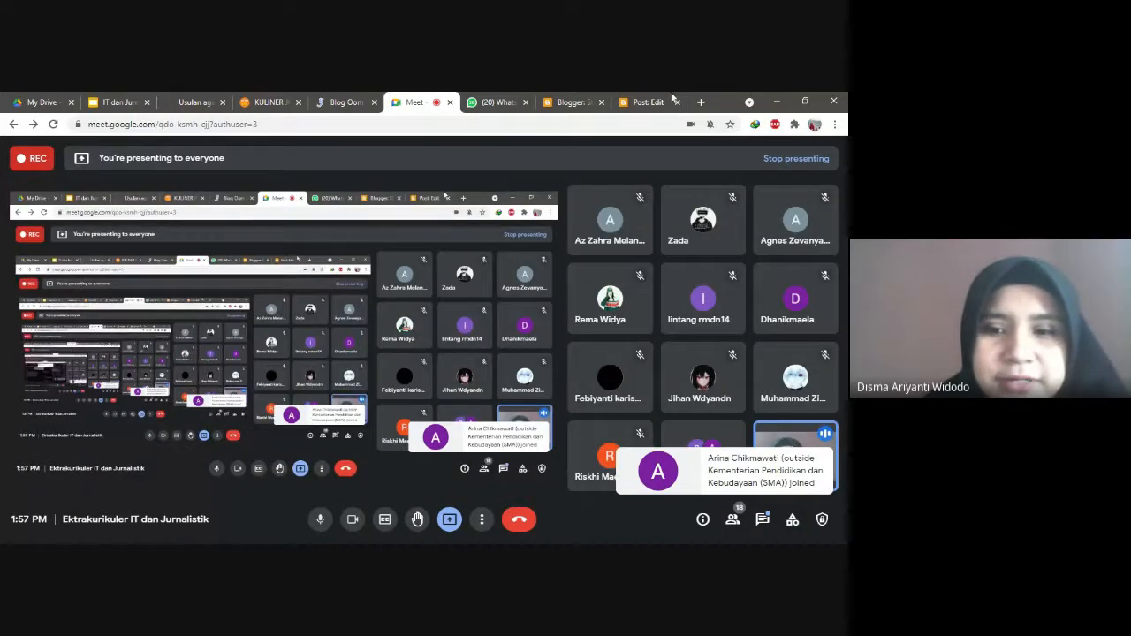
left_click(659, 98)
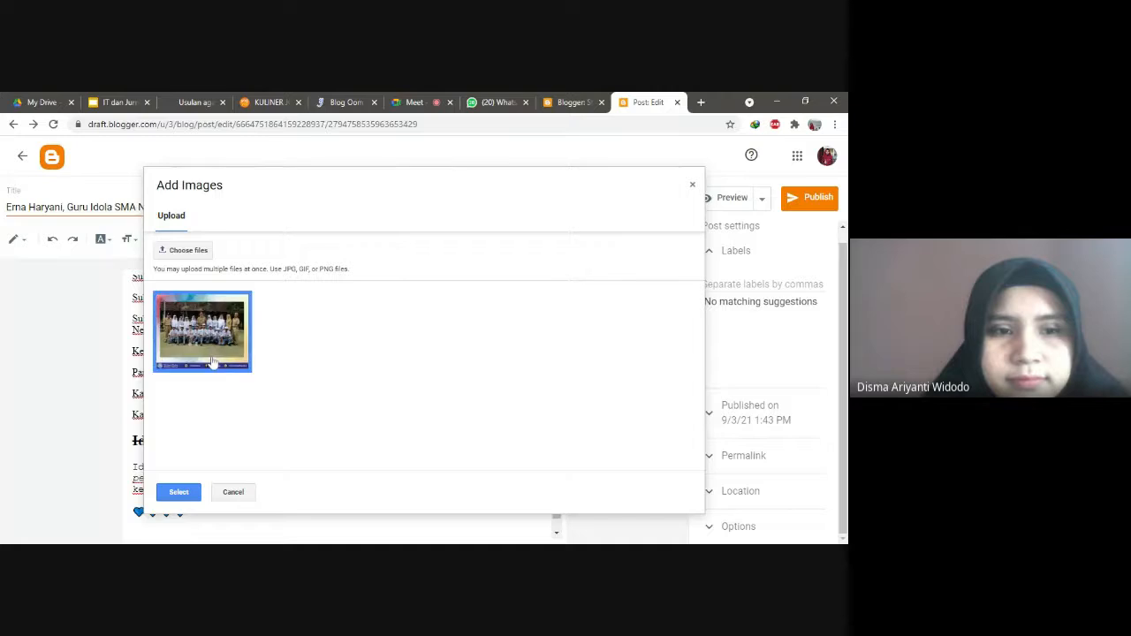
Step: Insert the group photo below the hearts, captioned 'Profil' followed by the teacher's name
left_click(178, 493)
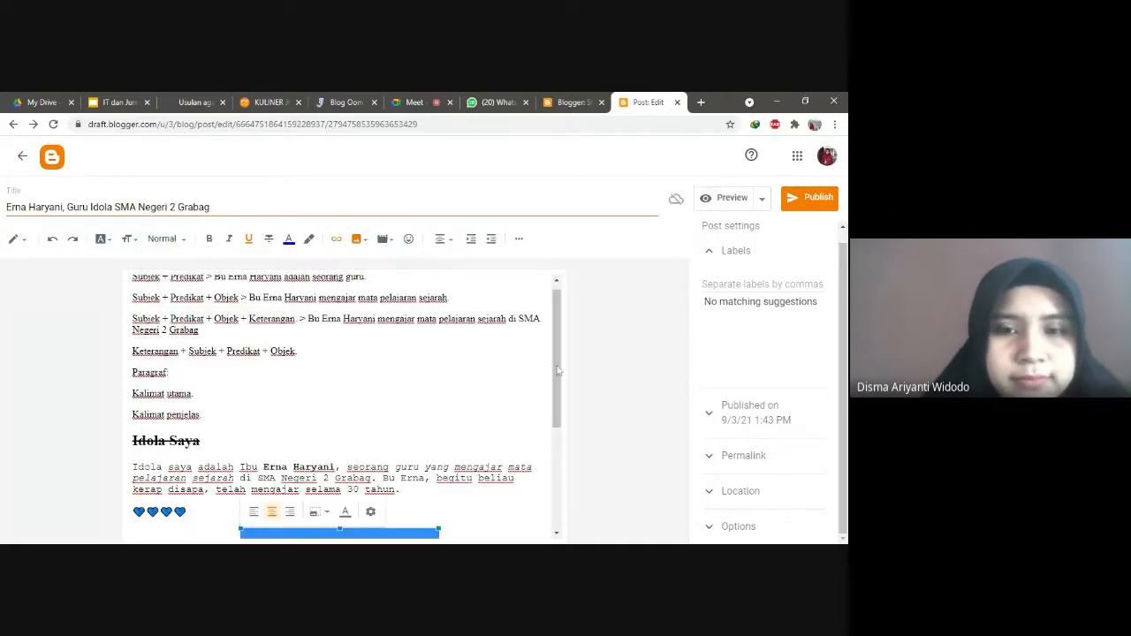
left_click_drag(557, 391, 558, 495)
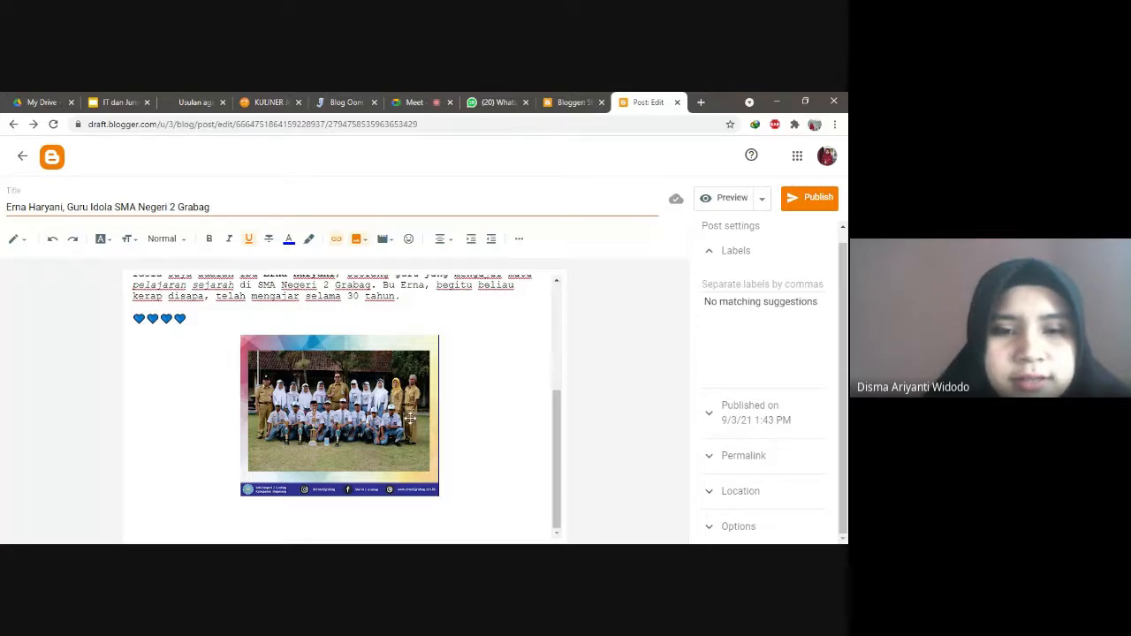
left_click(410, 418)
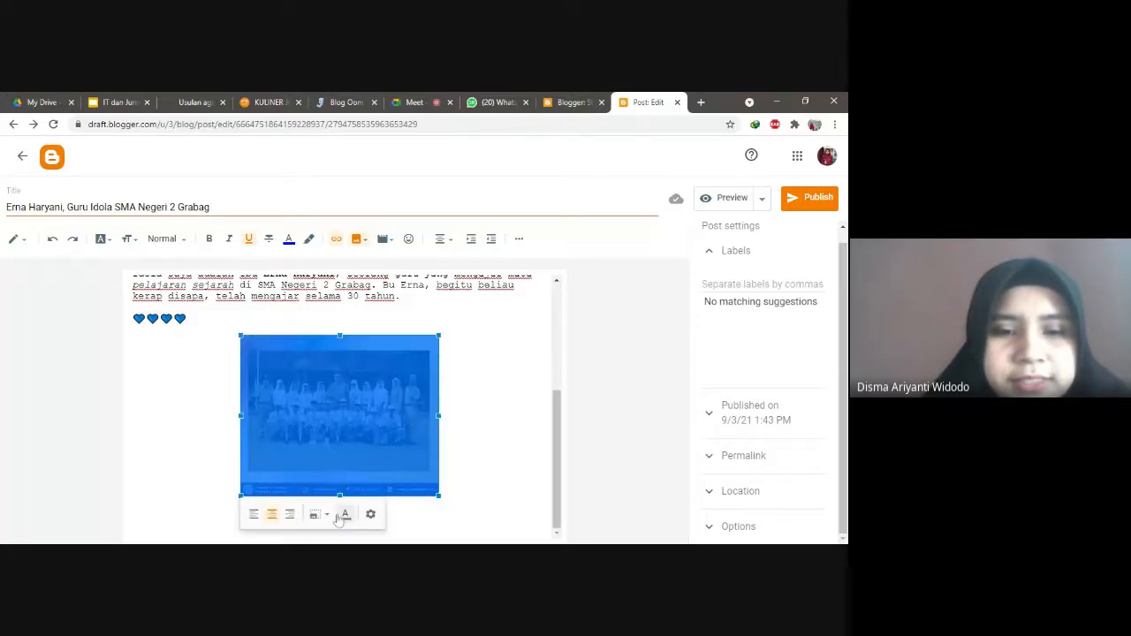
left_click(386, 432)
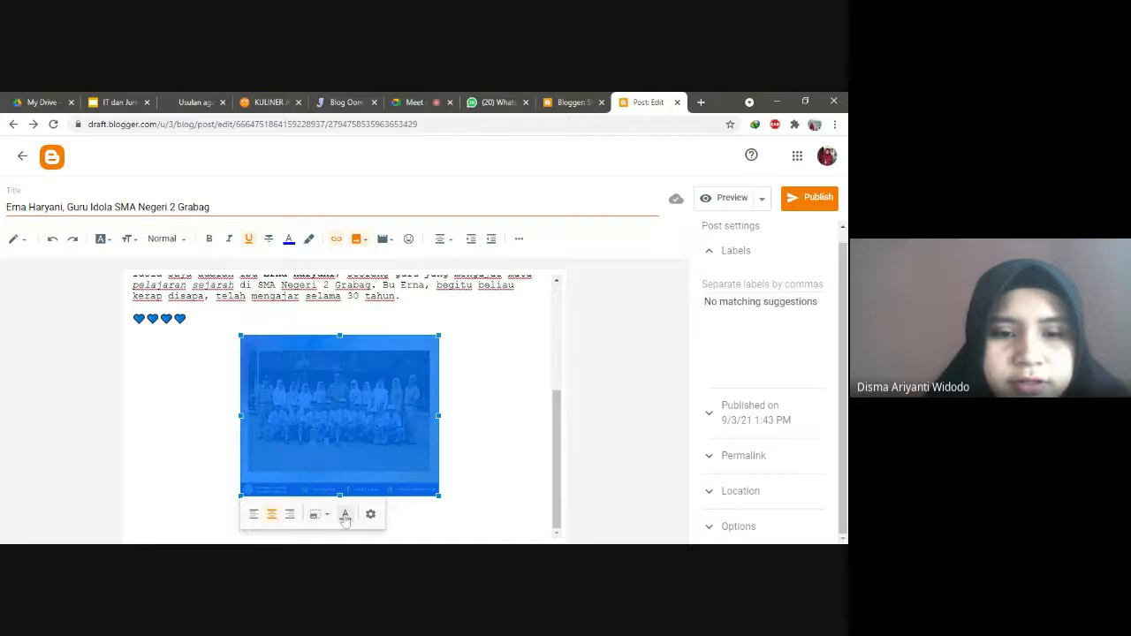
left_click(346, 520)
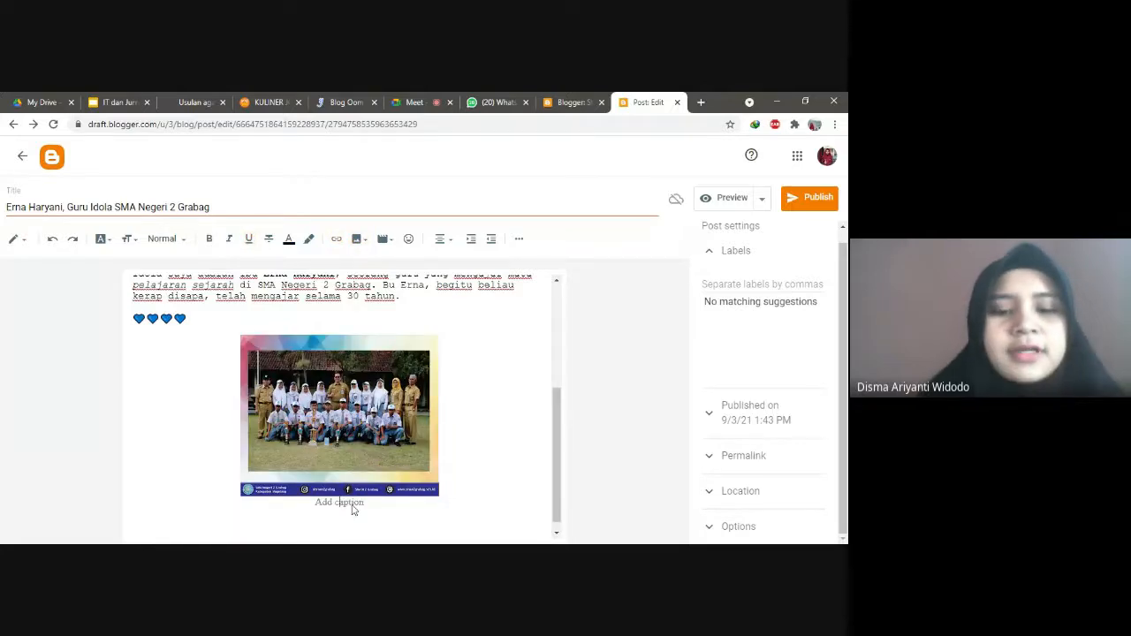
type("Prof")
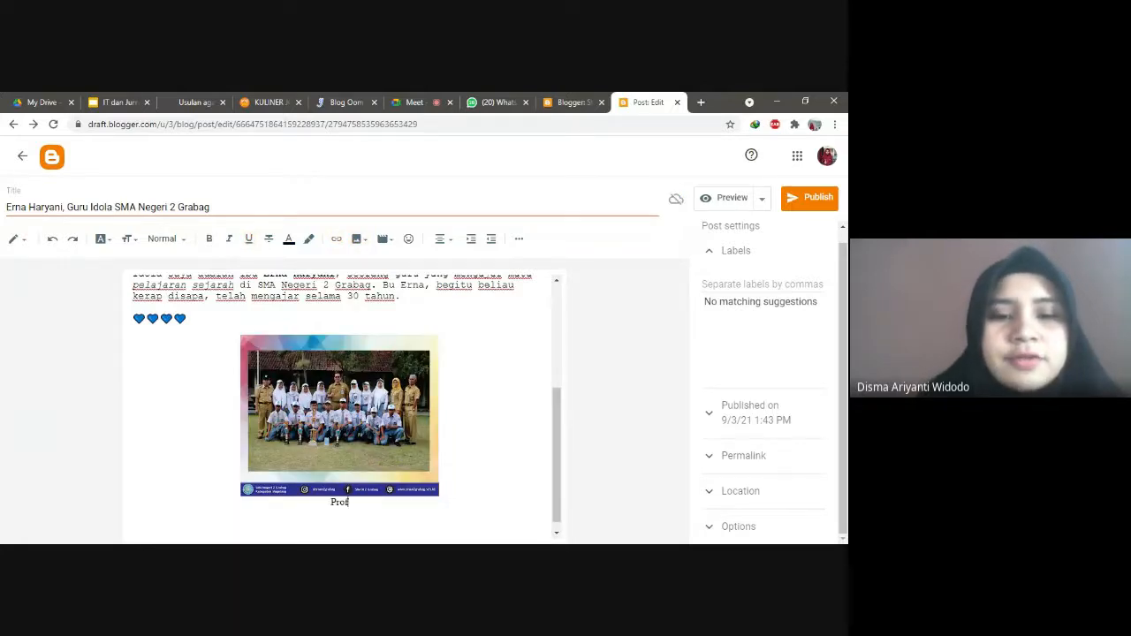
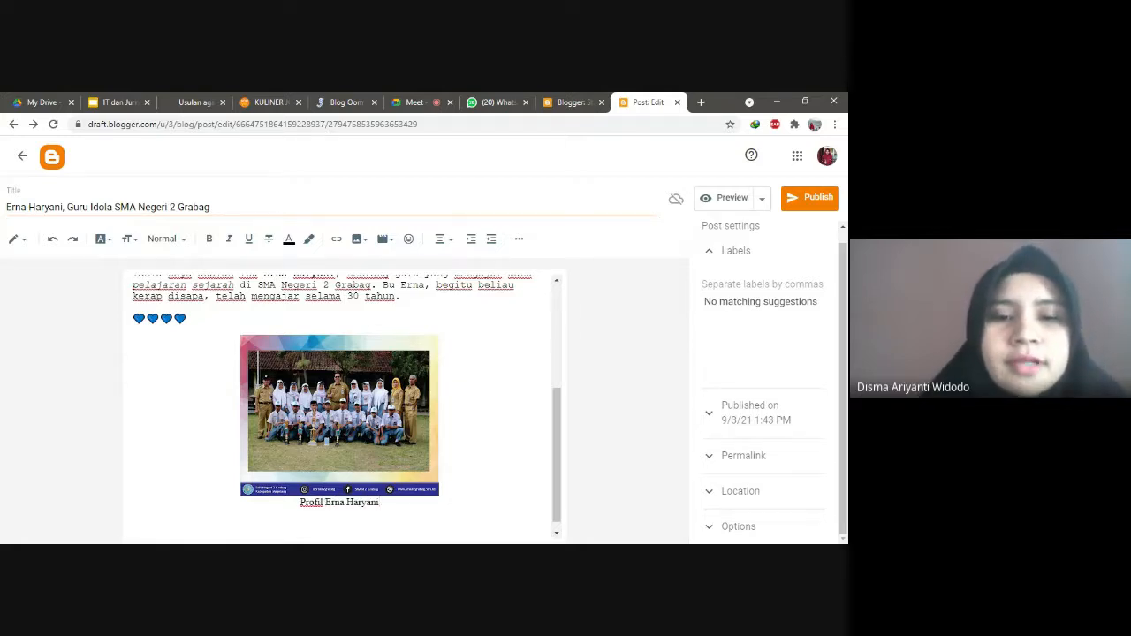
left_click(370, 408)
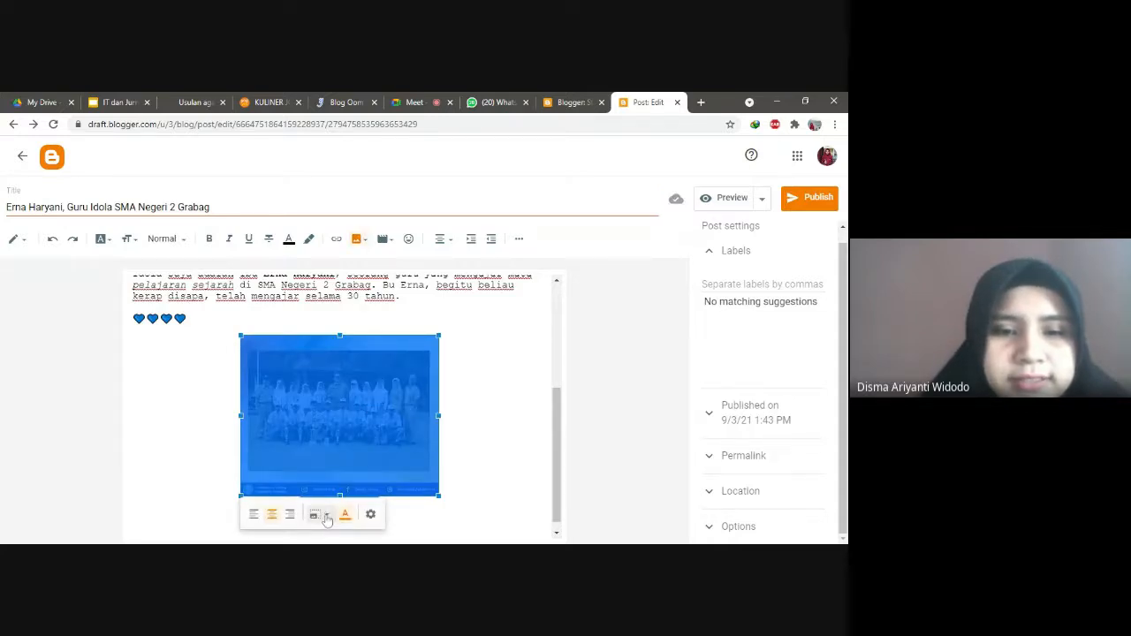
Step: Resize the captioned school photo from Medium to Large
left_click(320, 516)
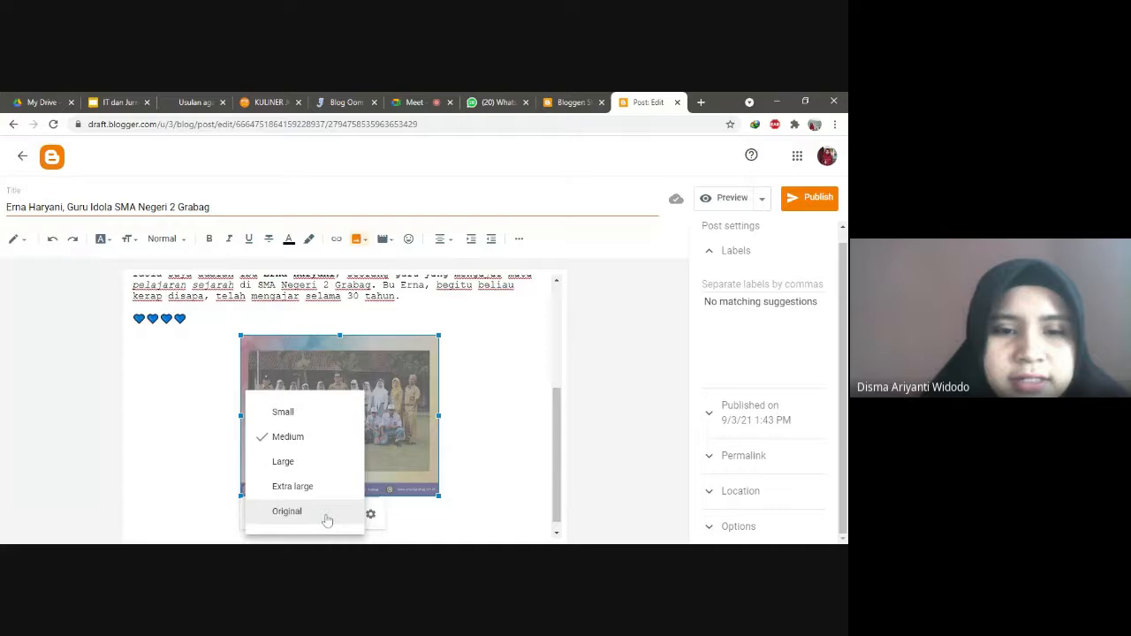
left_click(287, 463)
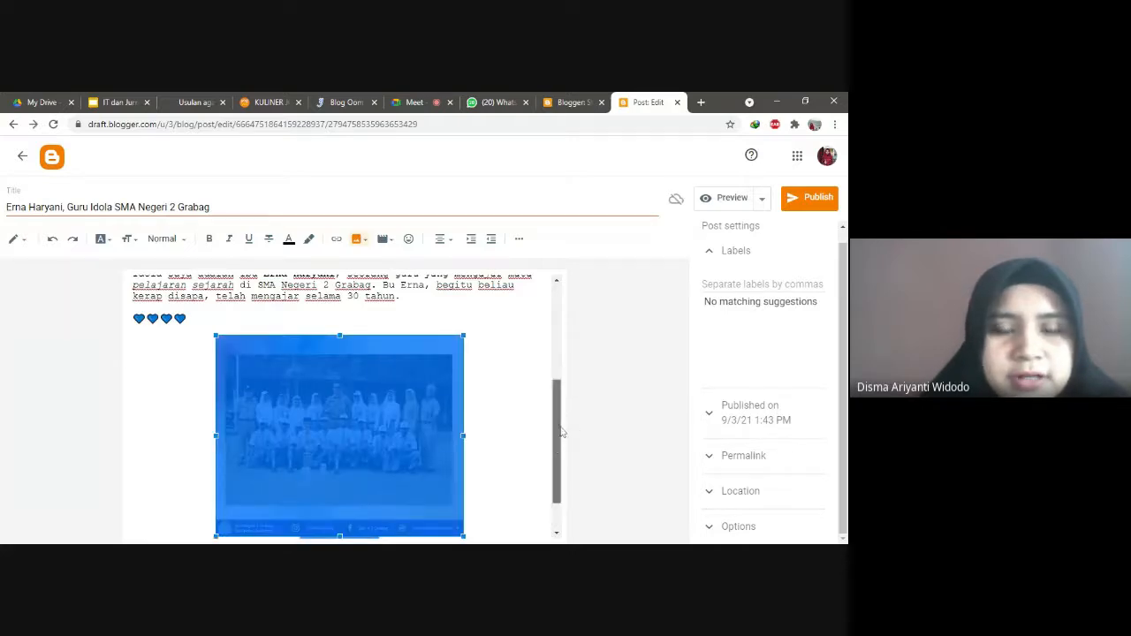
left_click_drag(559, 430, 555, 473)
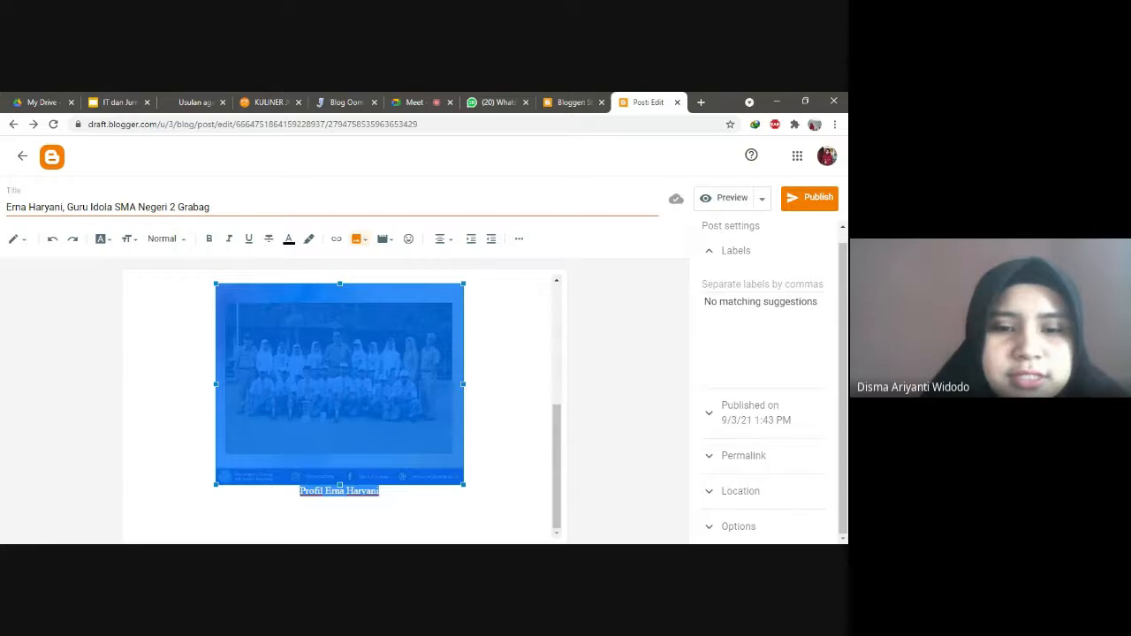
left_click(362, 469)
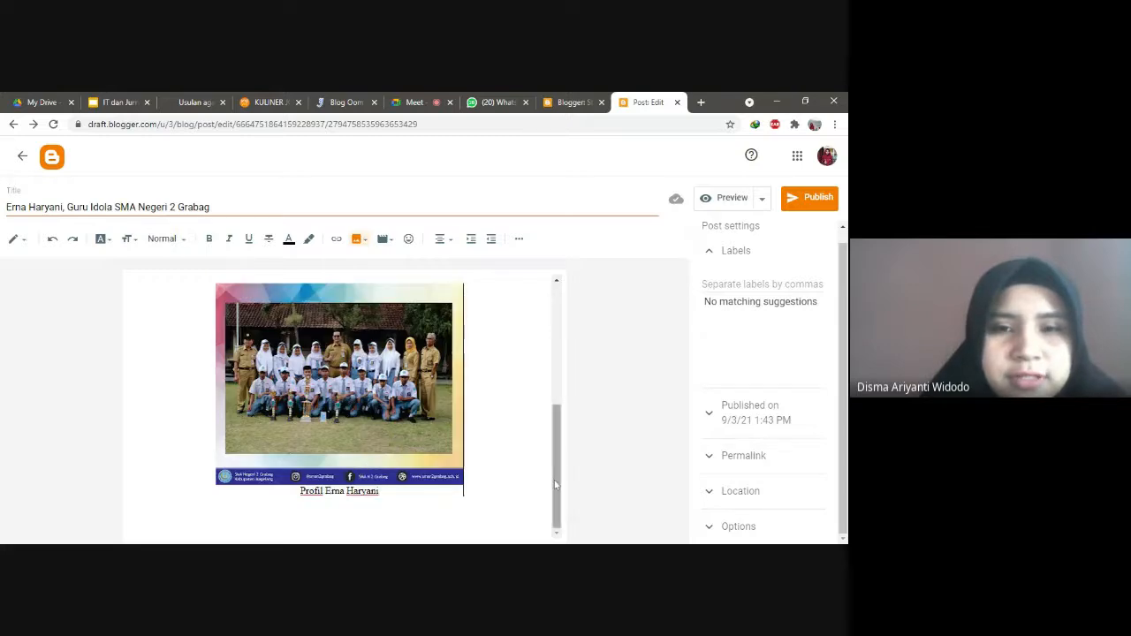
left_click_drag(554, 480, 551, 283)
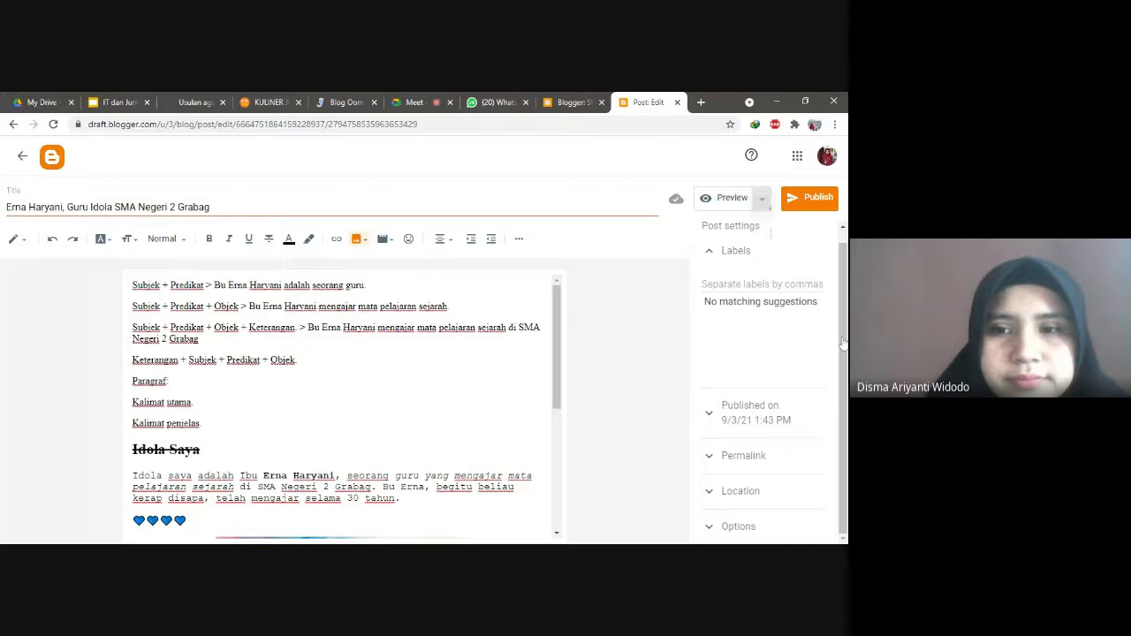
Step: Check the Preview options and Labels section without changes, then go to the yogyes KULINER tab
left_click(760, 199)
left_click(758, 201)
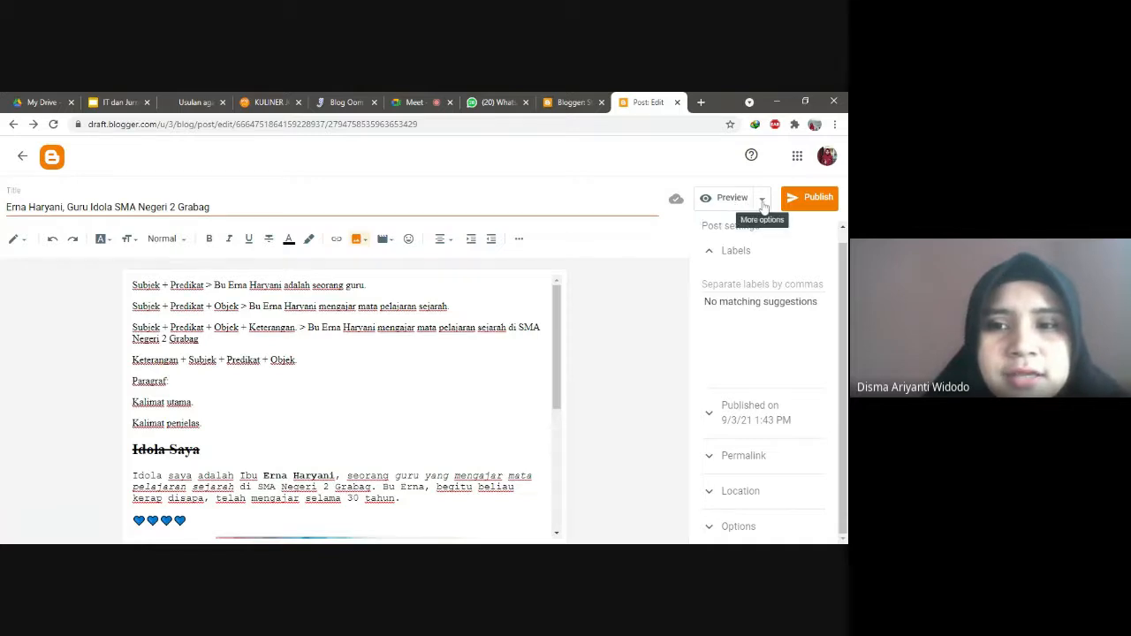
left_click(762, 200)
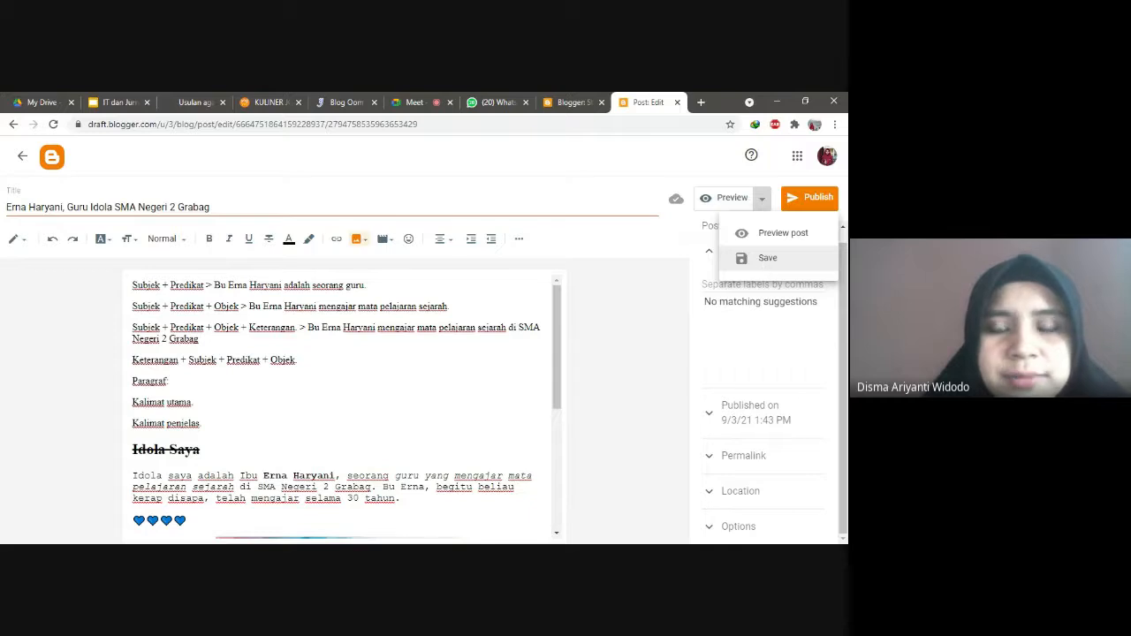
left_click(732, 174)
left_click(742, 256)
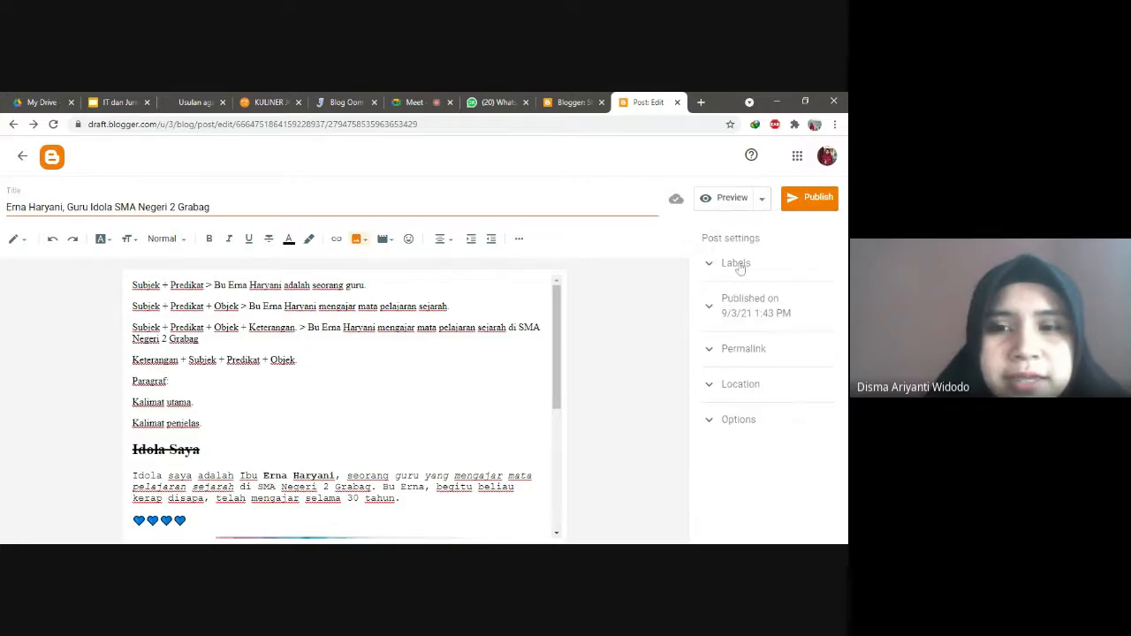
left_click(741, 267)
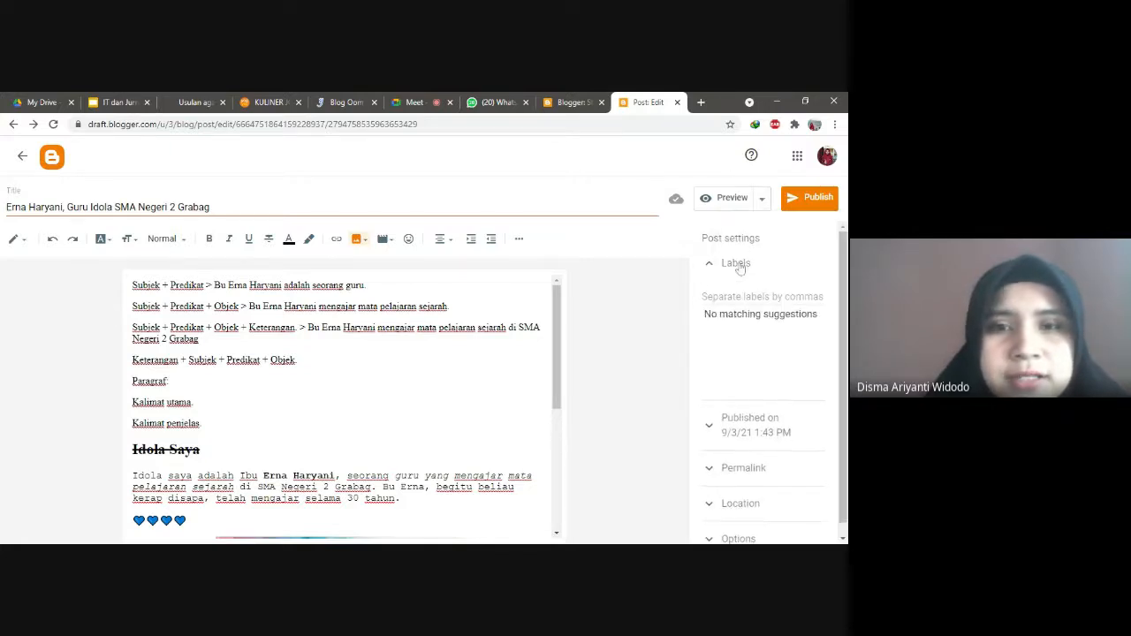
left_click(283, 99)
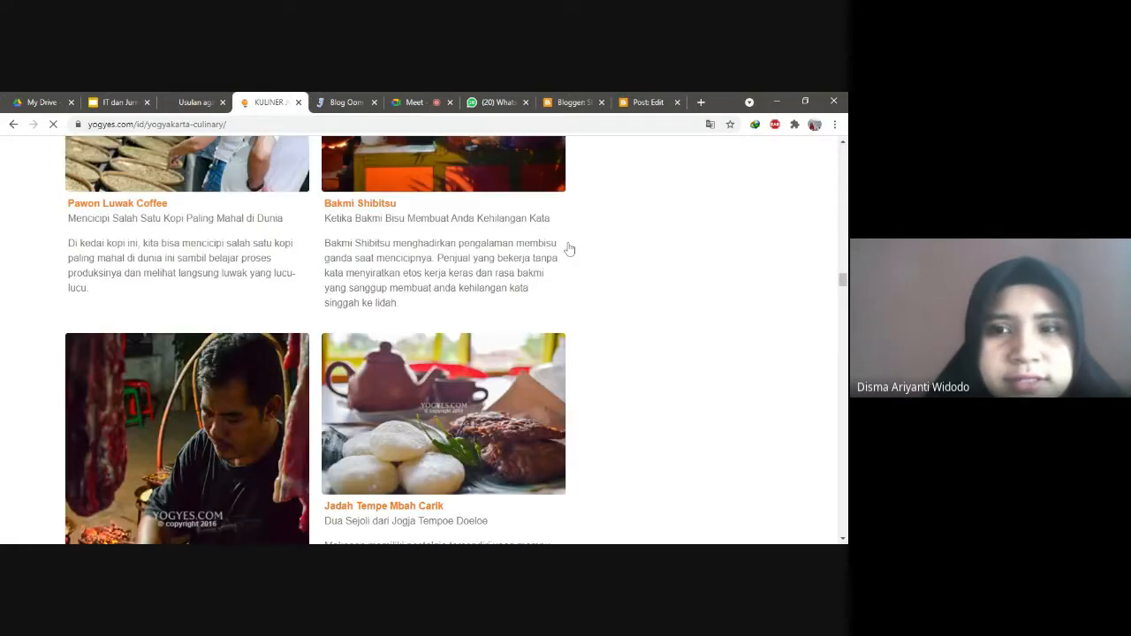
Step: Browse the yogyes Kuliner Jogja listings, then return to the Blogger post editor
left_click_drag(843, 282, 841, 144)
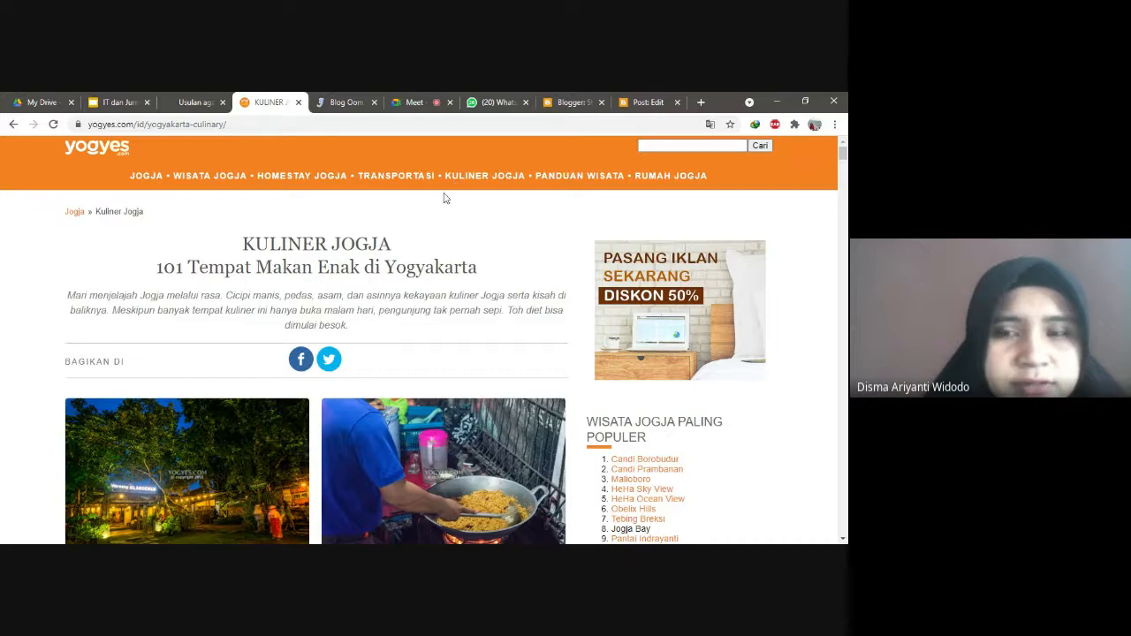
left_click_drag(843, 152, 843, 168)
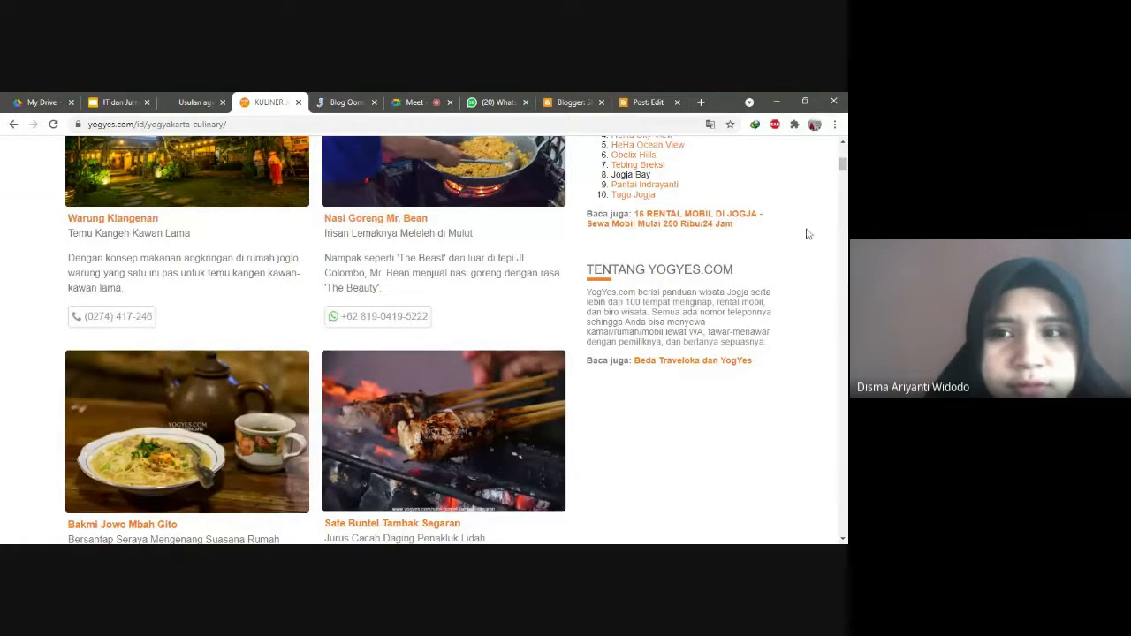
scroll(838, 177, "down", 3)
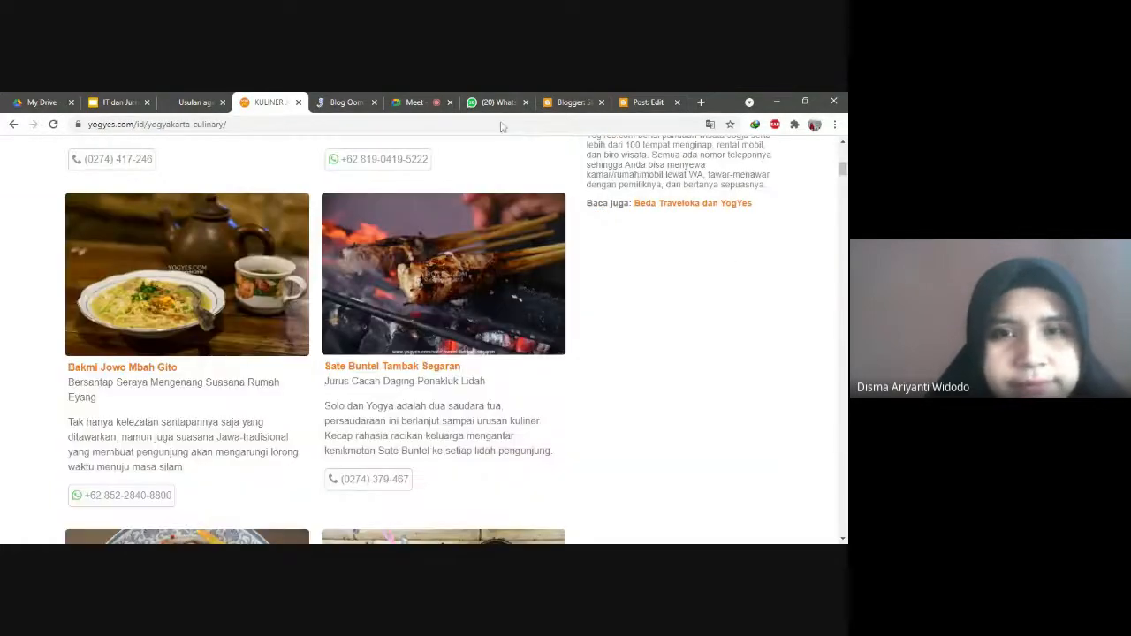
left_click(625, 99)
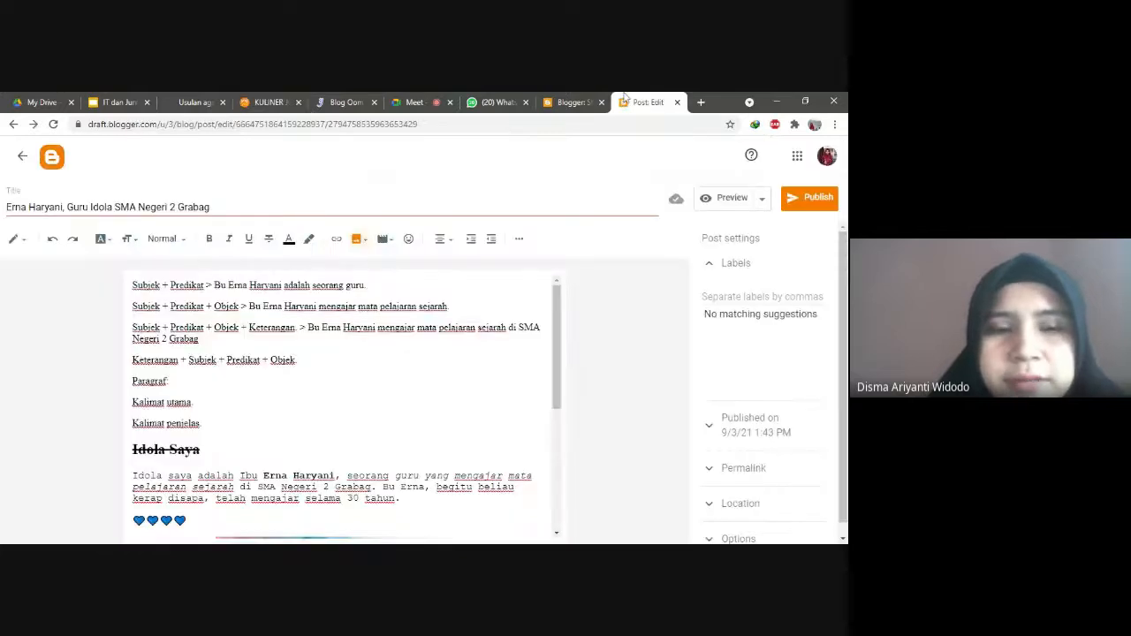
left_click(743, 266)
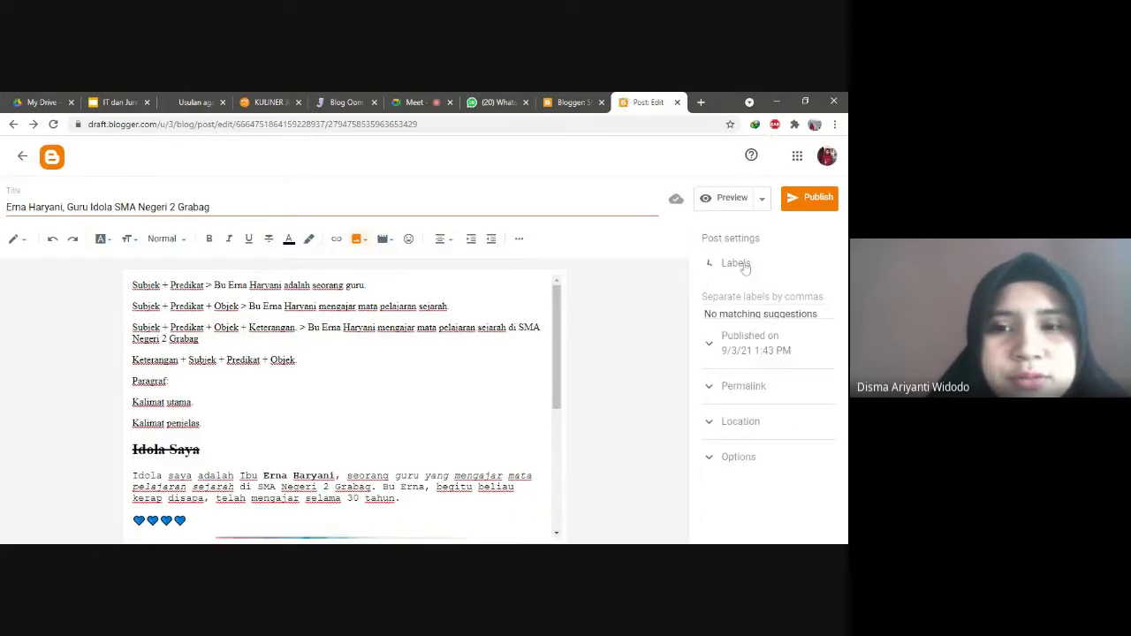
left_click(742, 266)
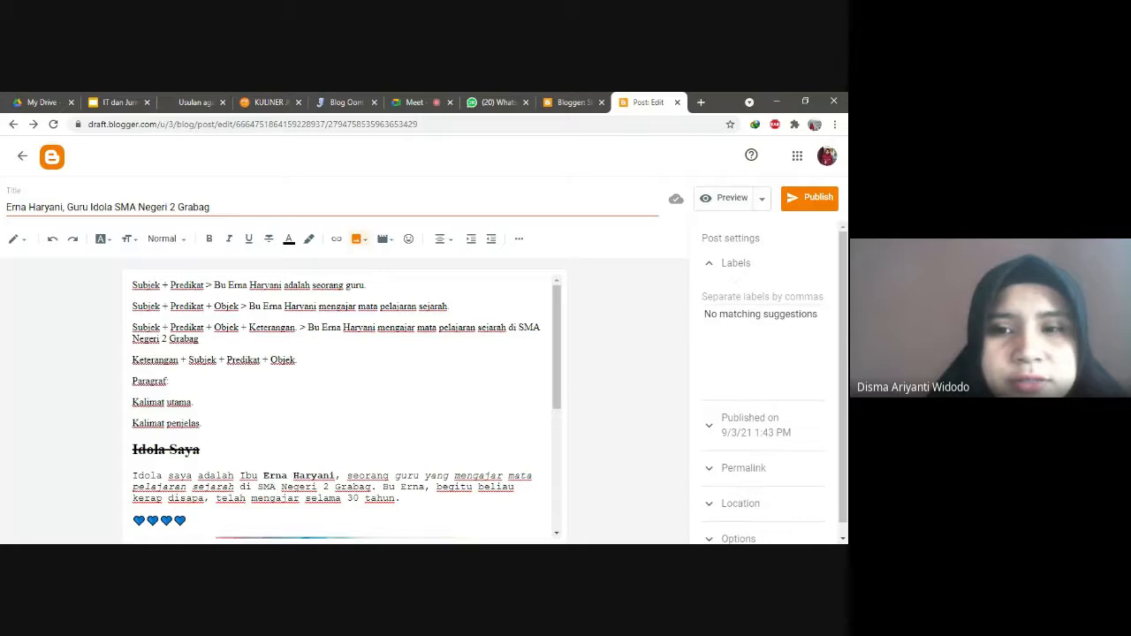
scroll(713, 279, "down", 1)
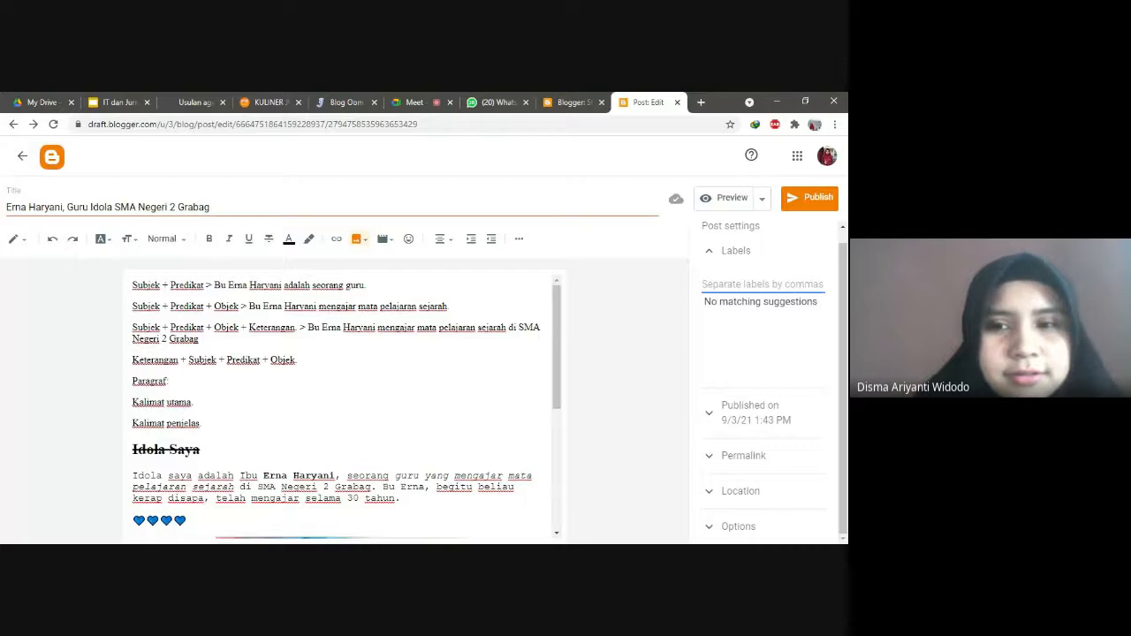
Step: Enter 'Tugas' in the post's Labels field
type("Tugas")
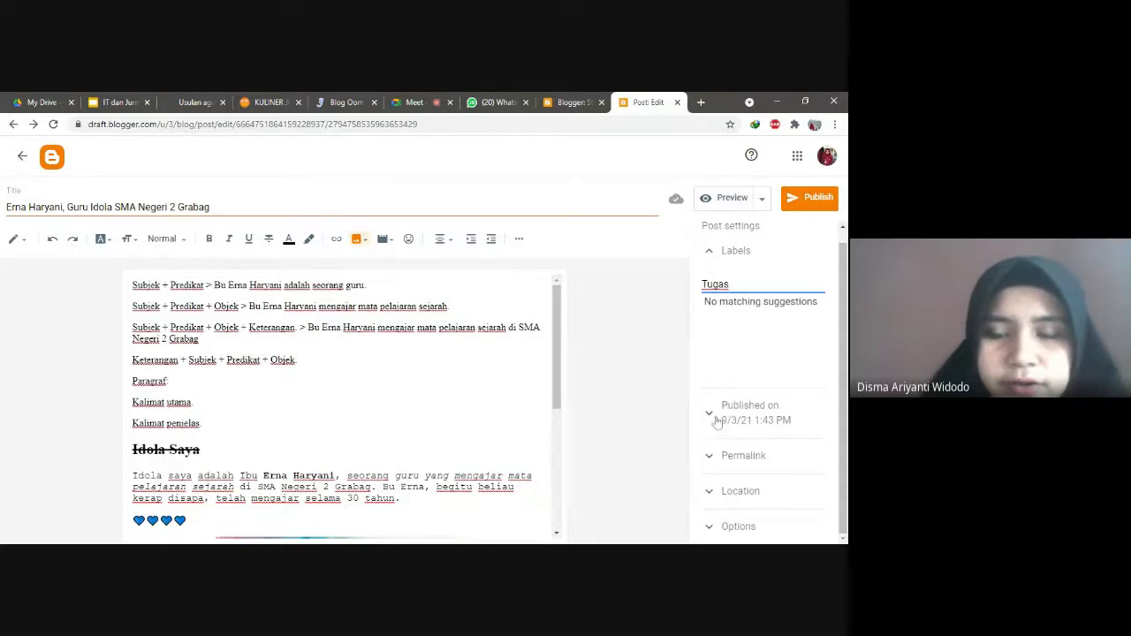
Step: Apply the Tugas label, check the 9/3/21 1:43 PM publish date, and show permalink settings
left_click(731, 405)
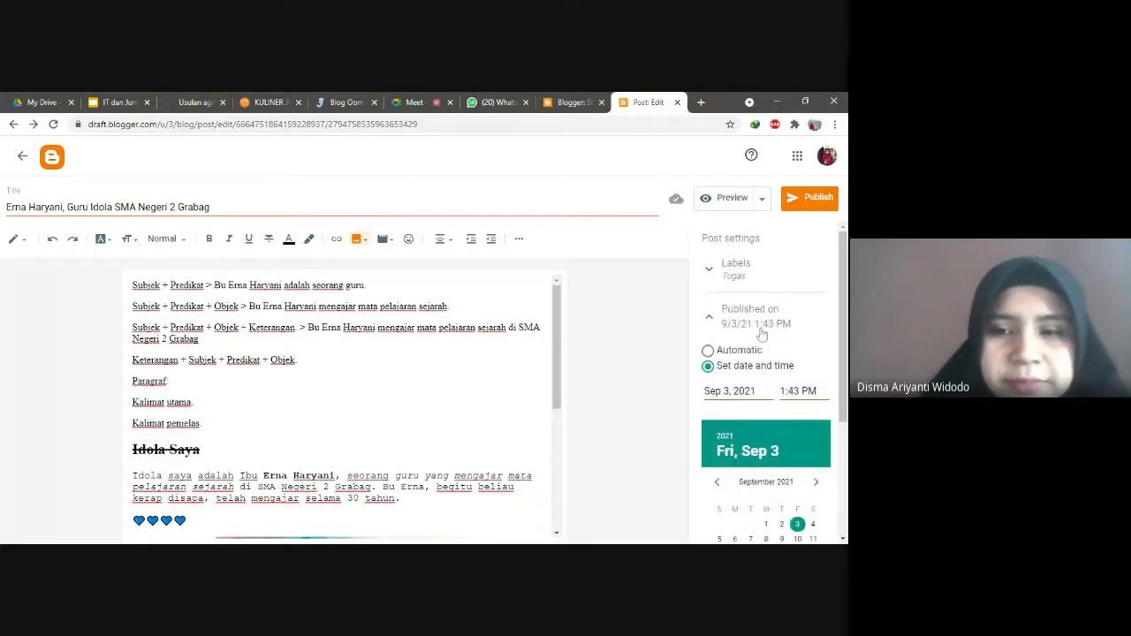
left_click_drag(841, 371, 837, 448)
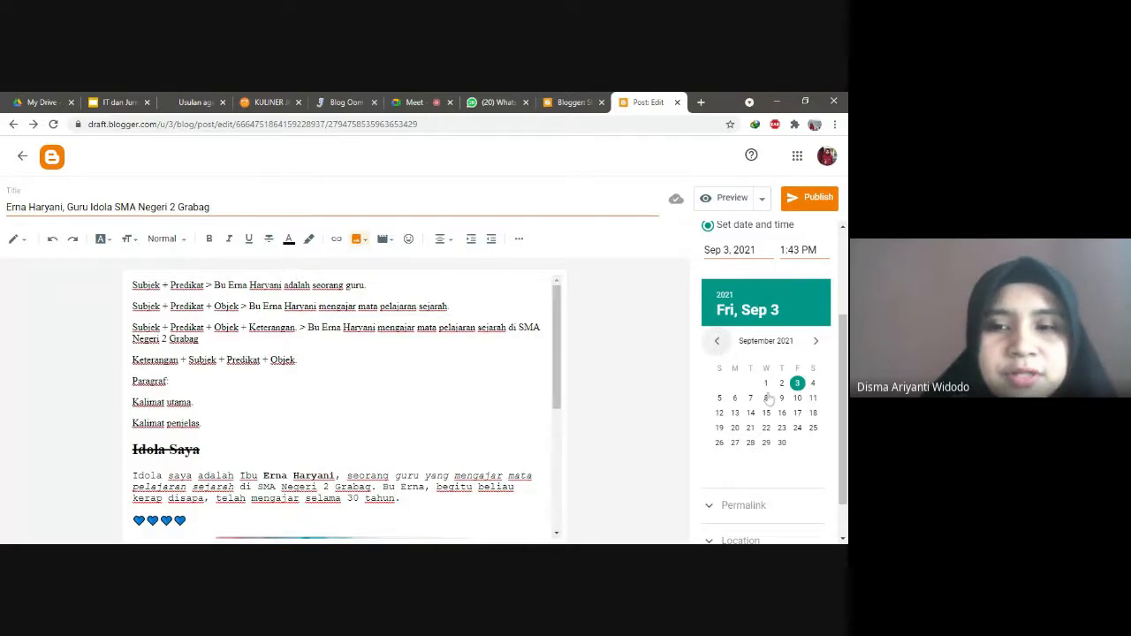
left_click(719, 343)
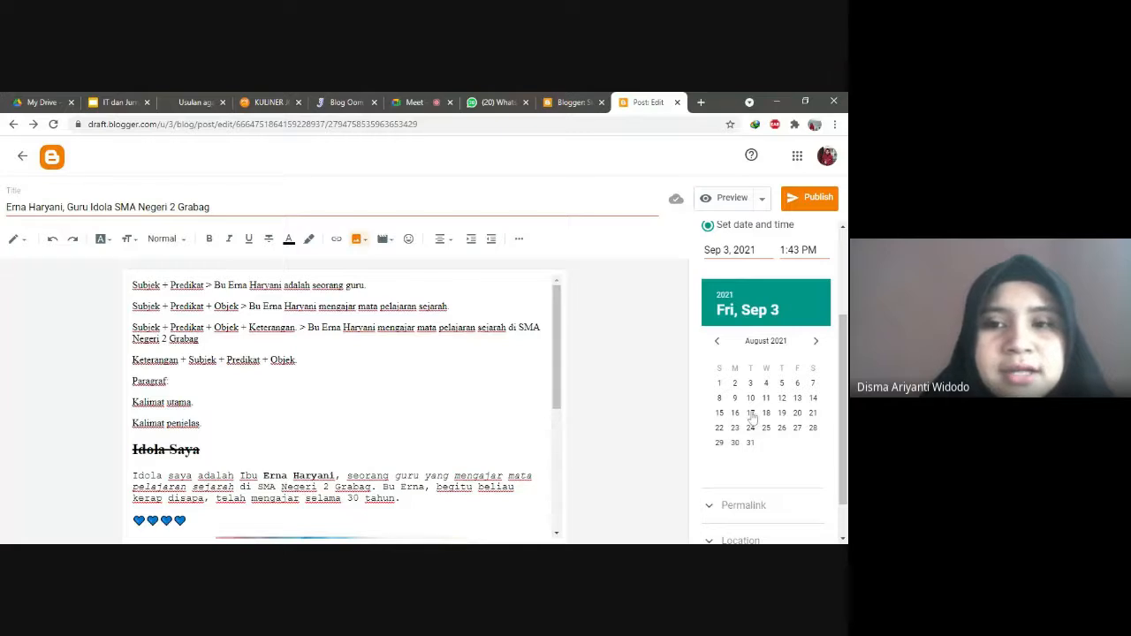
scroll(742, 281, "up", 1)
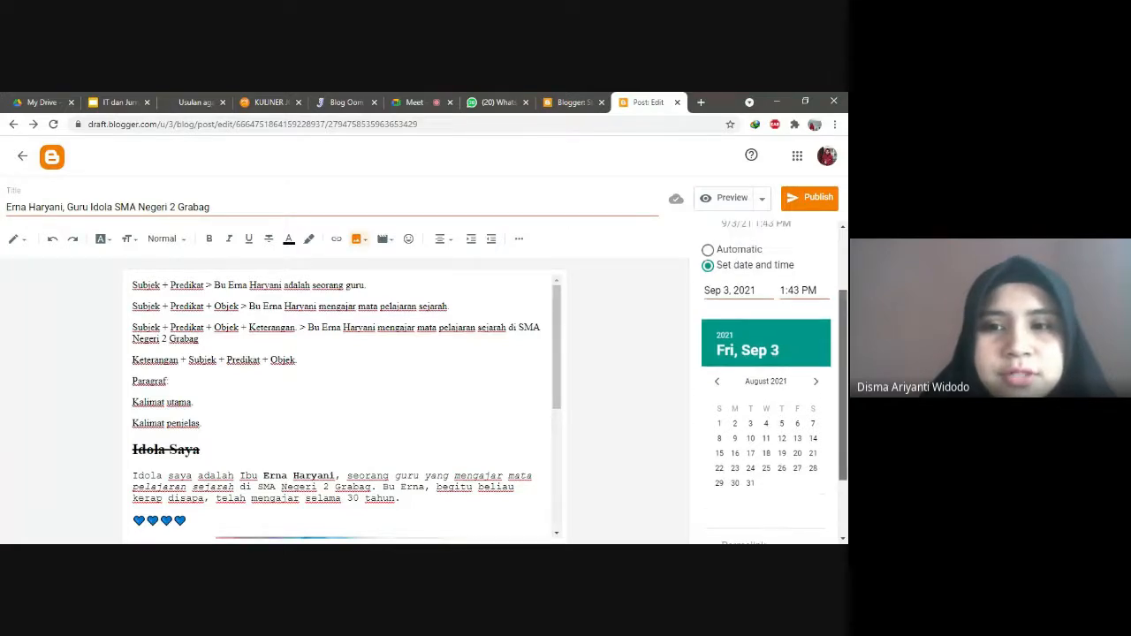
scroll(766, 381, "down", 2)
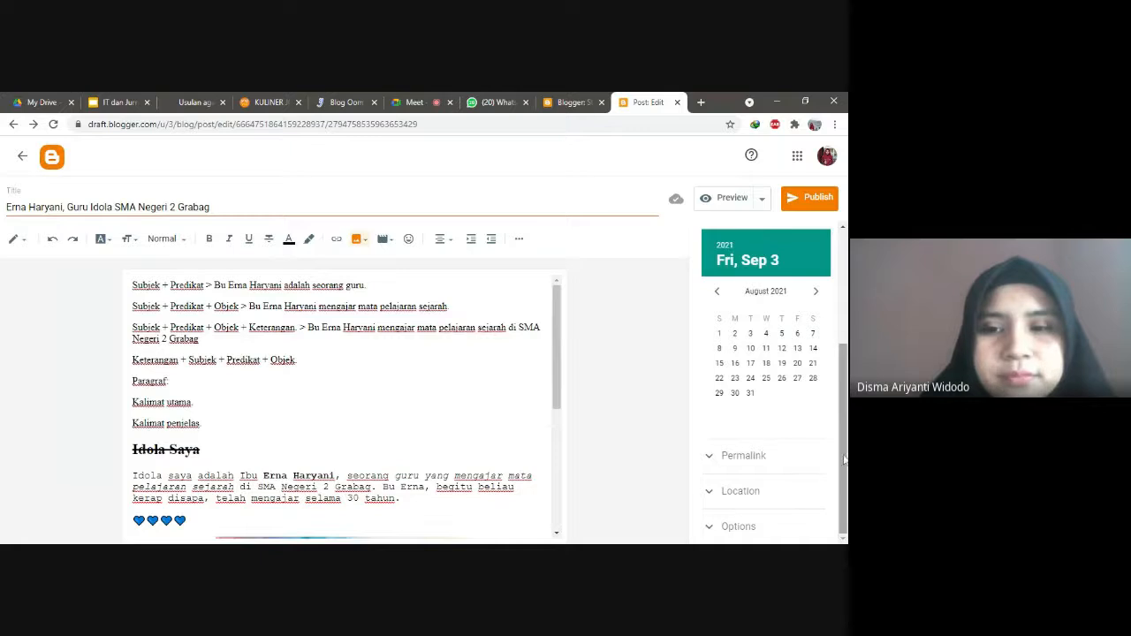
left_click(712, 458)
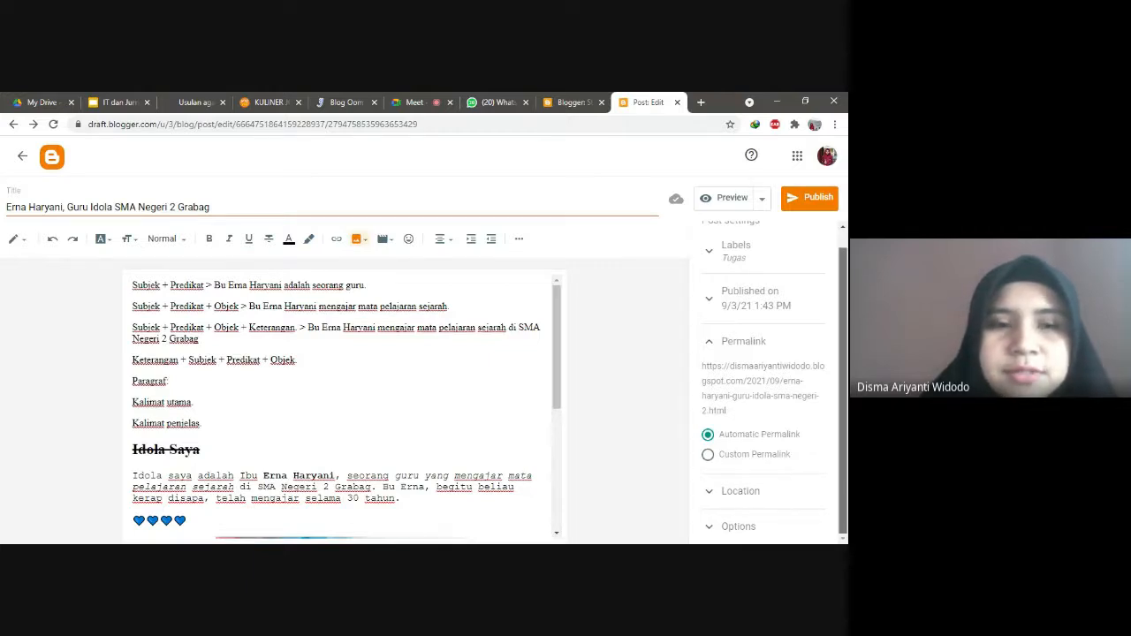
scroll(769, 381, "up", 1)
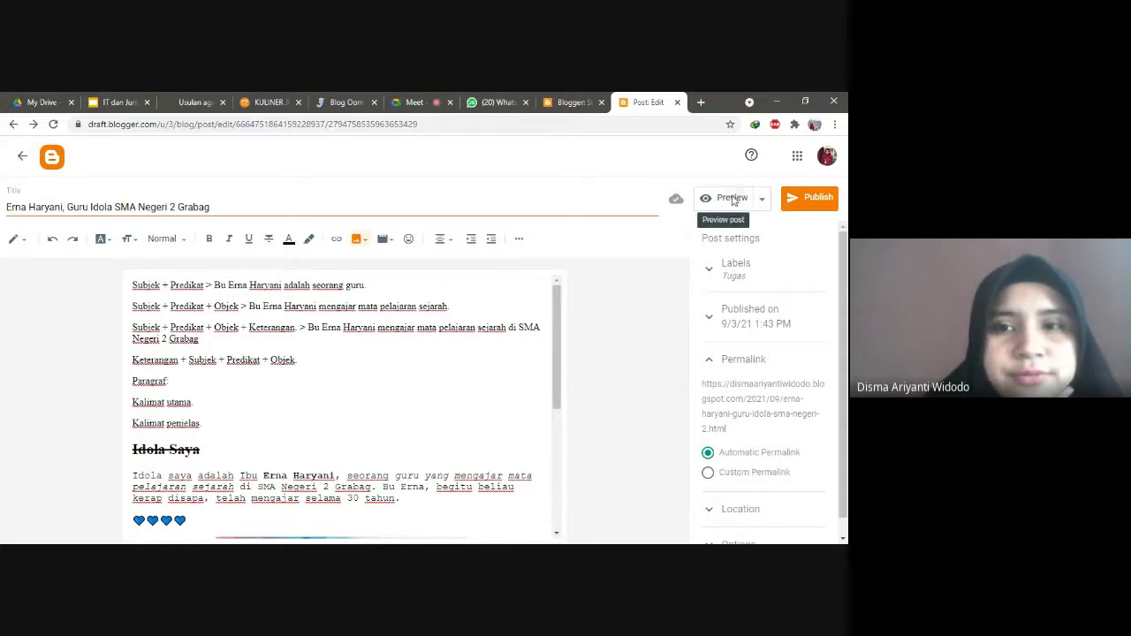
Step: Preview the idol-teacher post and scroll through it
left_click(733, 199)
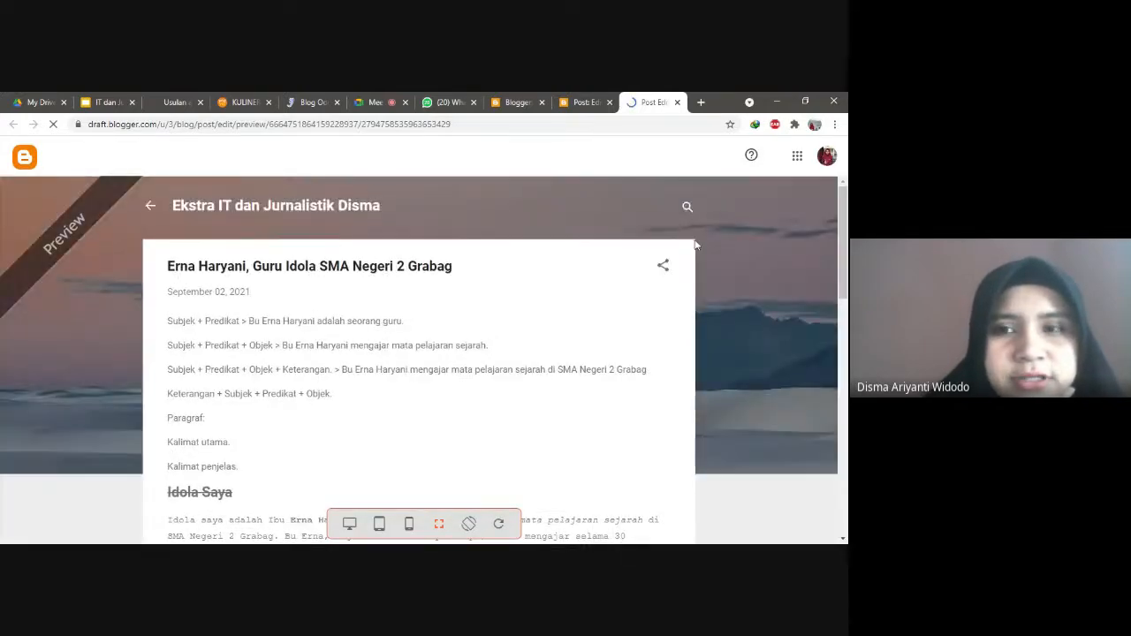
scroll(729, 263, "down", 1)
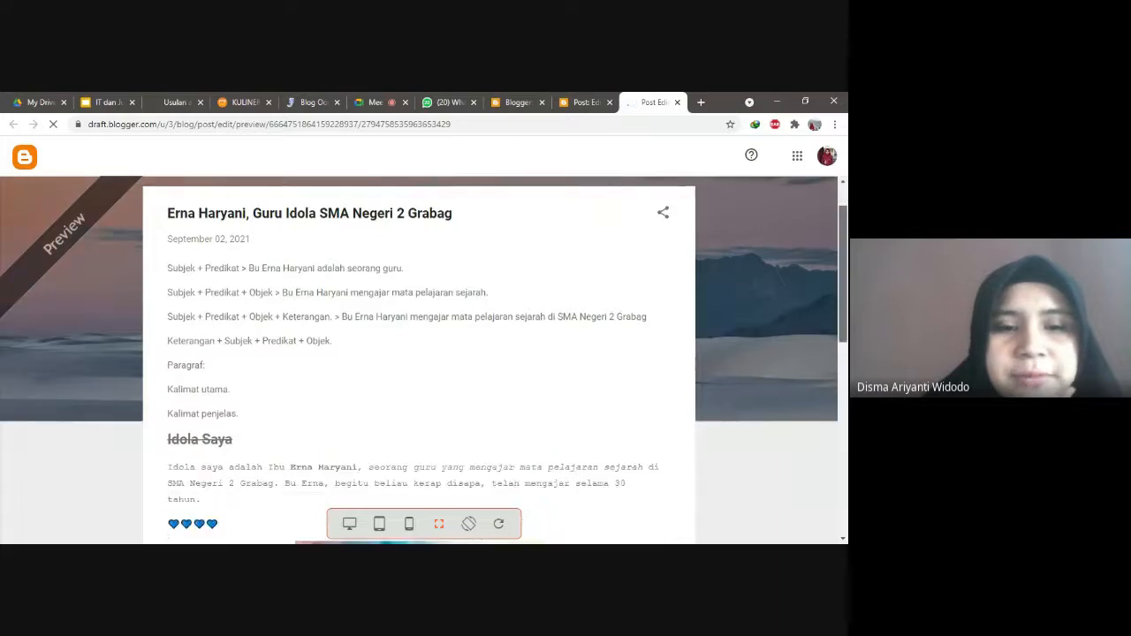
scroll(424, 360, "down", 1)
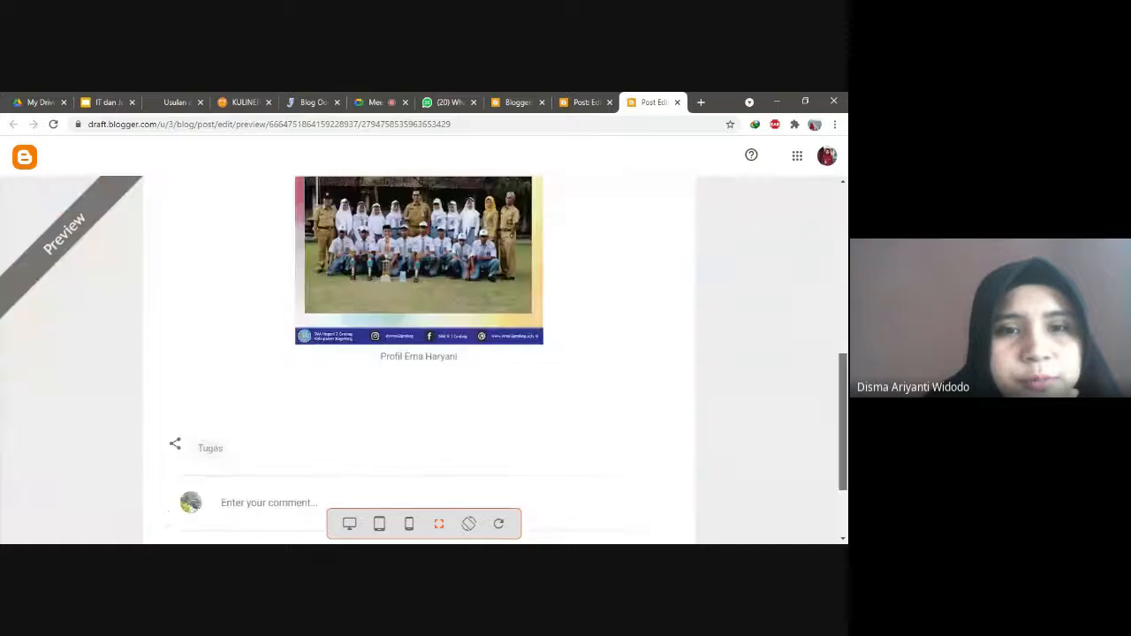
mouse_move(842, 249)
left_mouse_down()
mouse_move(842, 320)
mouse_move(840, 236)
left_mouse_up()
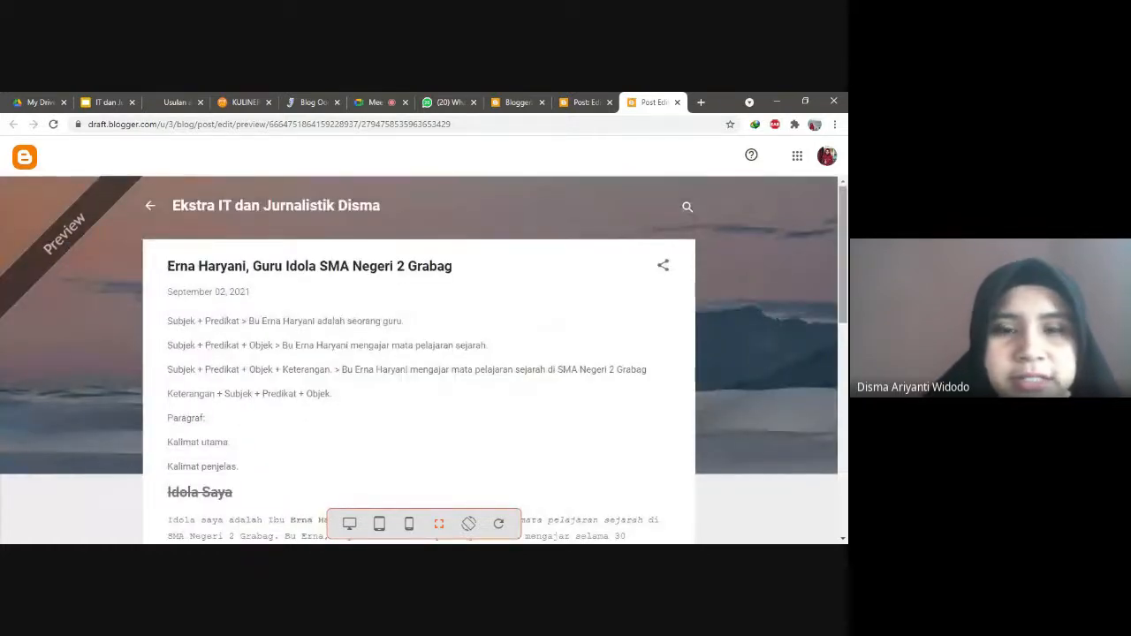
left_click_drag(843, 311, 842, 340)
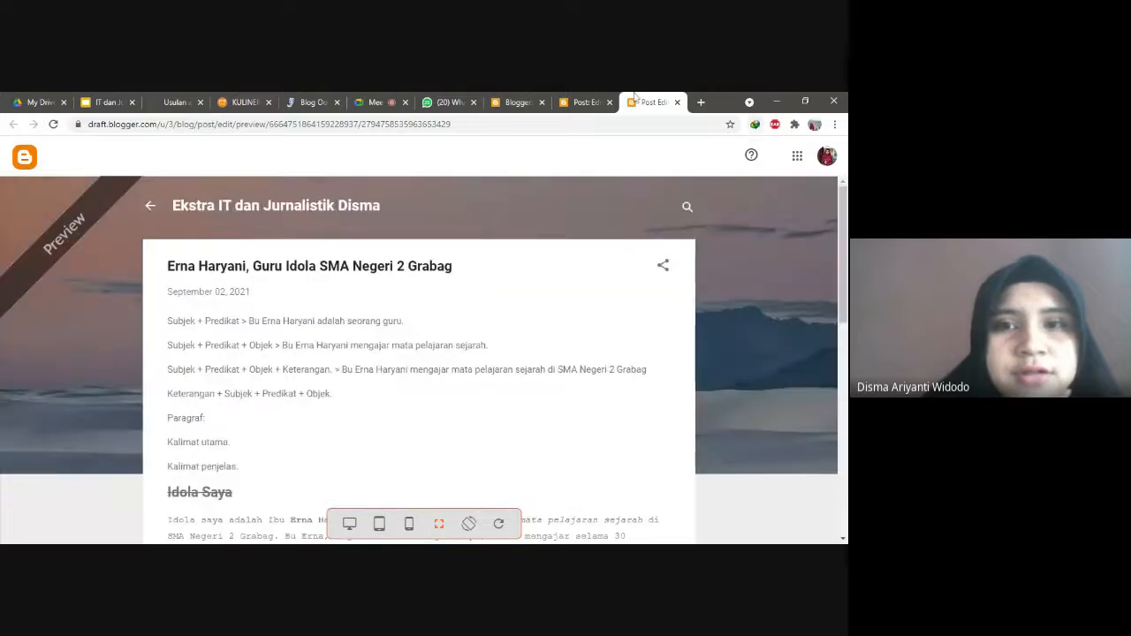
Step: Switch between the editor and preview tabs, then open a new empty browser tab
left_click(576, 99)
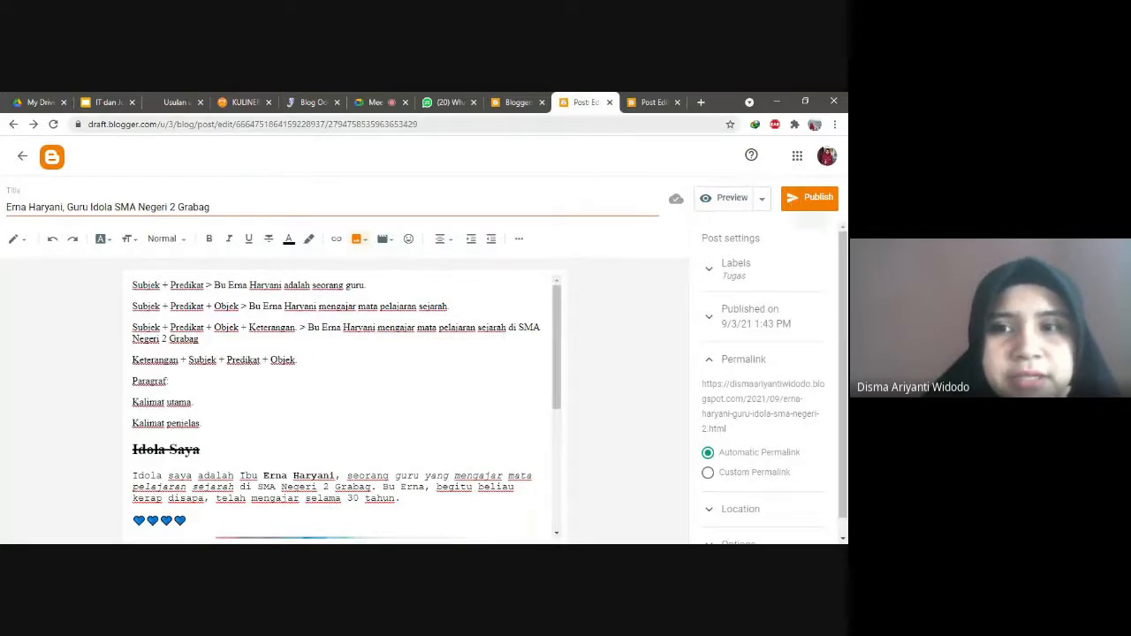
left_click(653, 102)
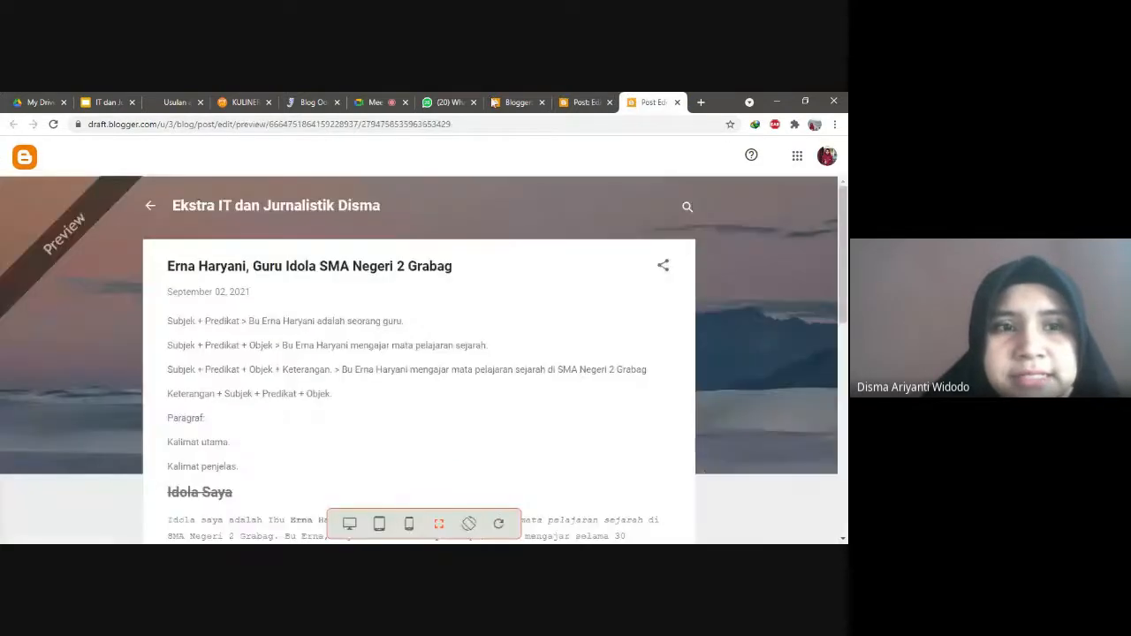
left_click(702, 102)
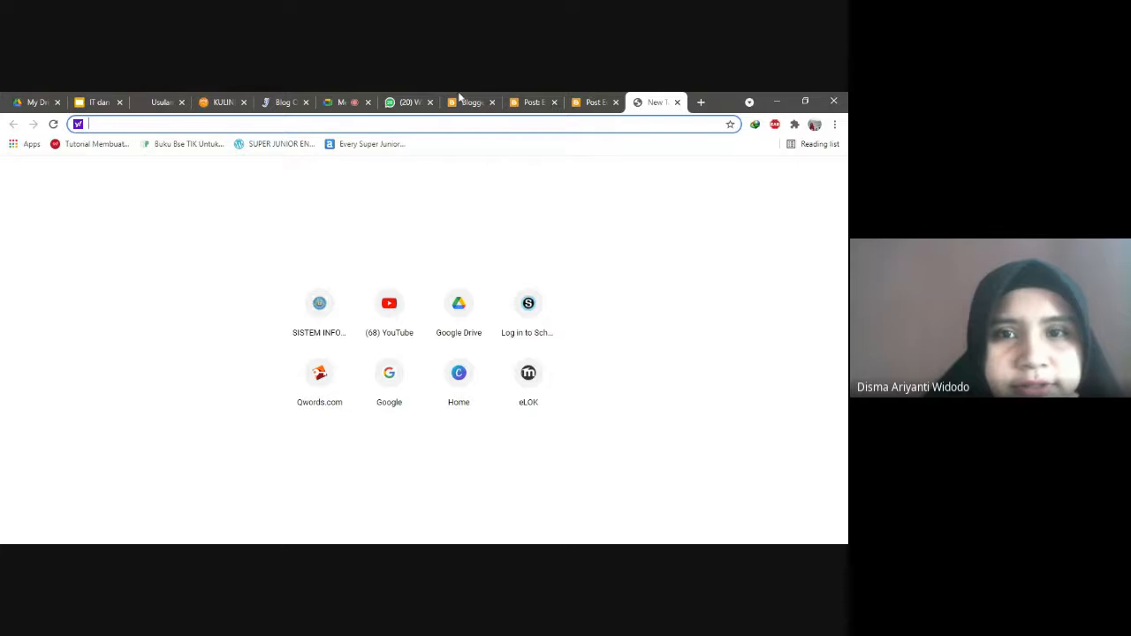
Step: Leave the post editor for the Ekstra IT dan Jurnalistik Stats dashboard and check the Your blogs list
left_click(529, 105)
left_click(23, 157)
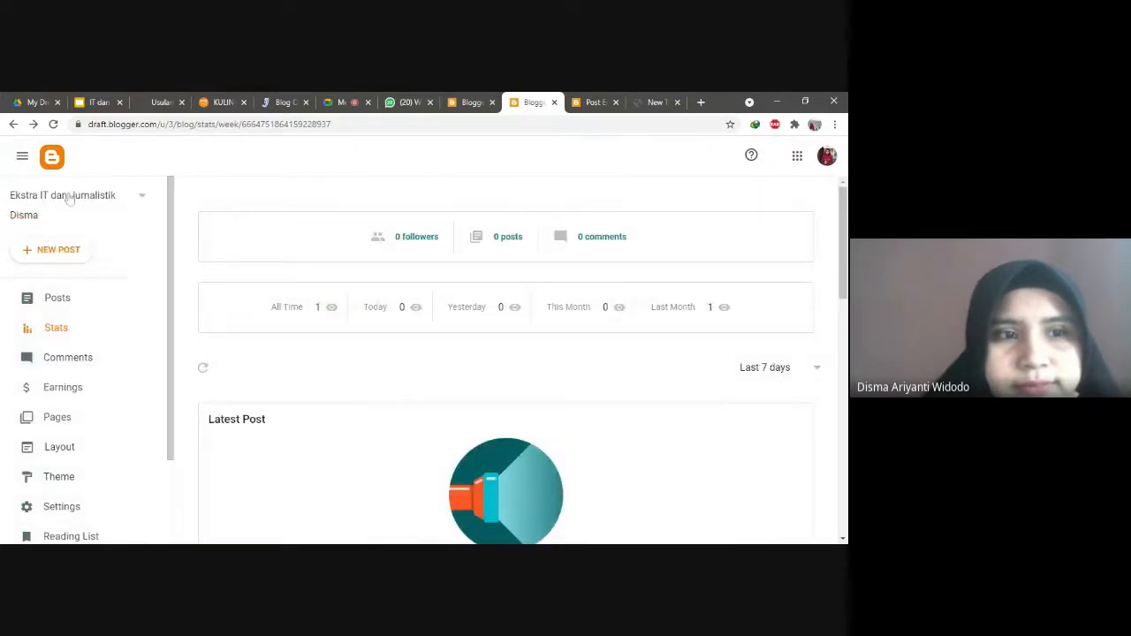
left_click(66, 196)
left_click(36, 228)
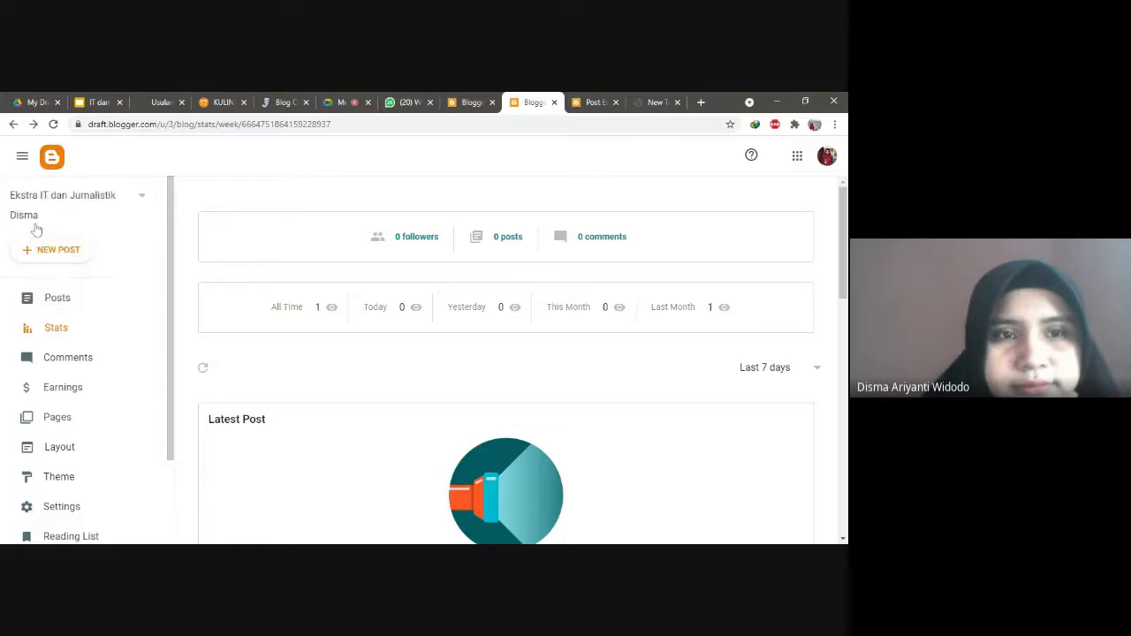
left_click(143, 200)
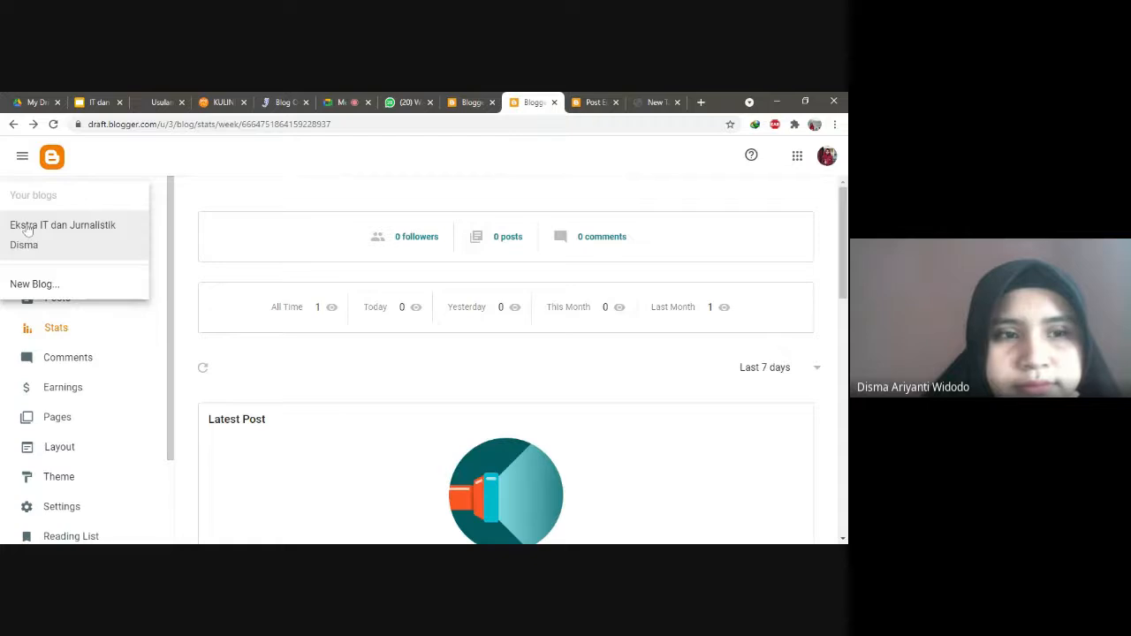
left_click(27, 229)
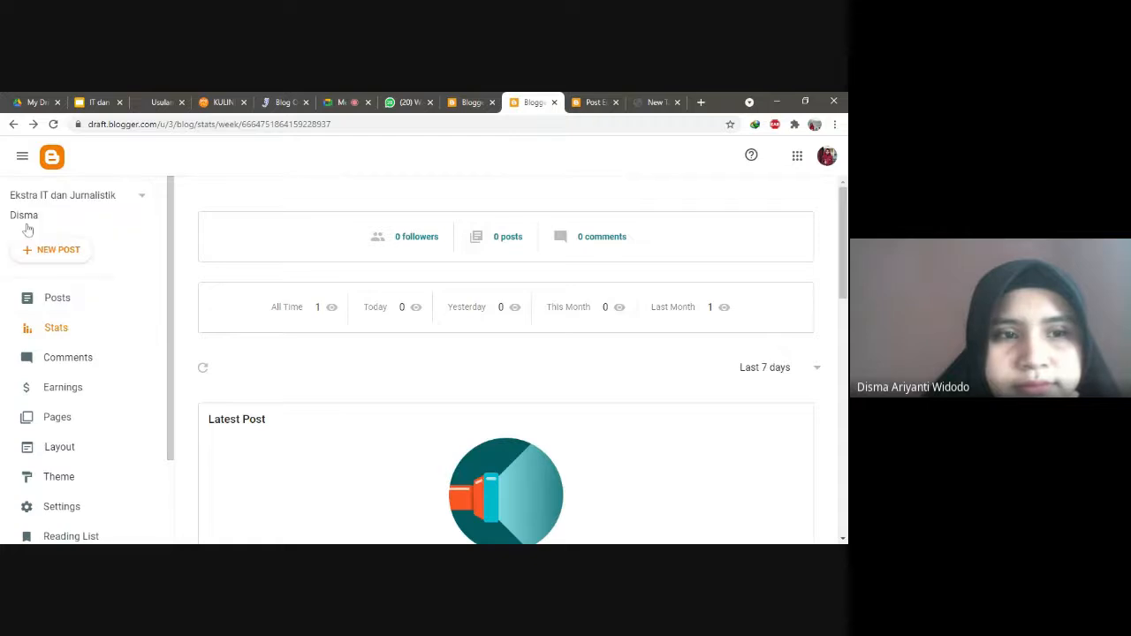
left_click(94, 207)
left_click(407, 329)
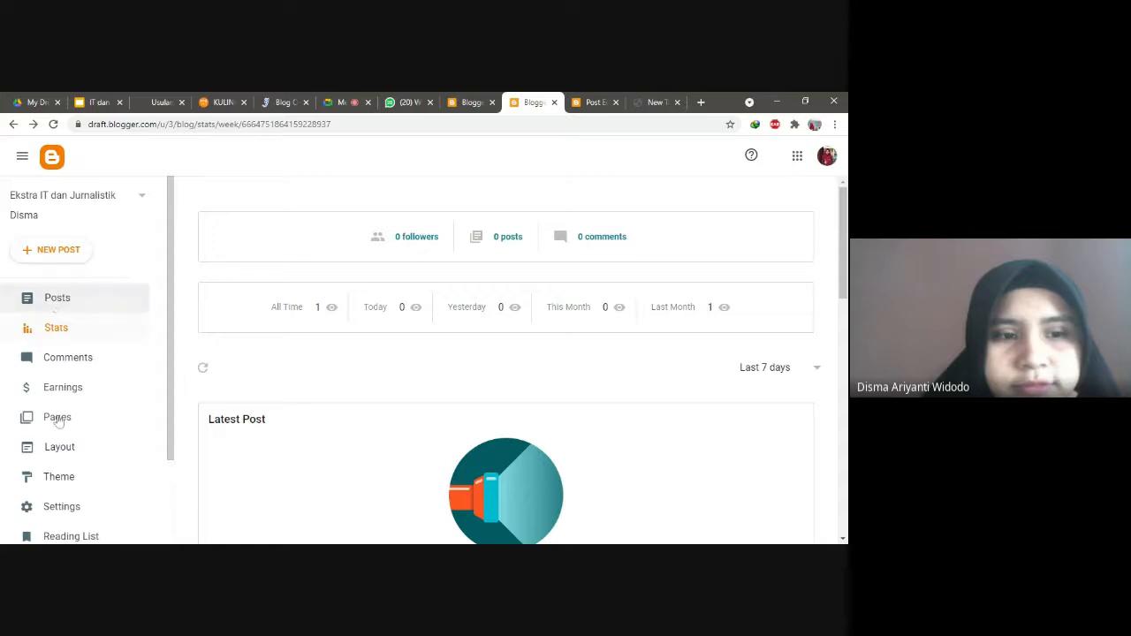
Step: Copy the blog address from the Publishing section of Settings without changing it
left_click(62, 506)
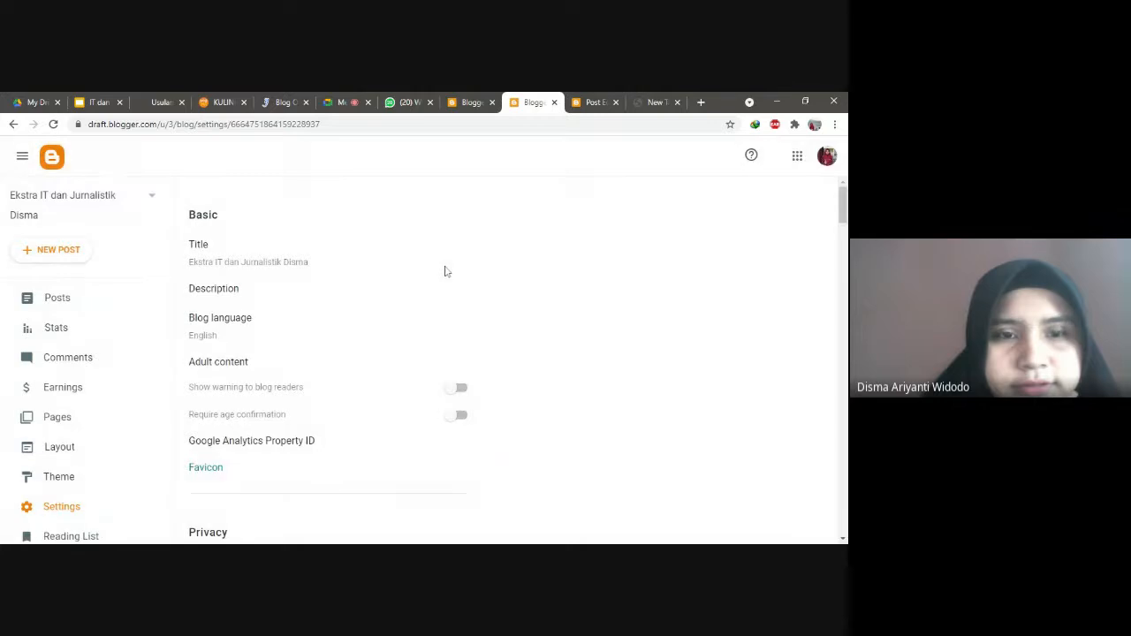
left_click_drag(843, 205, 843, 239)
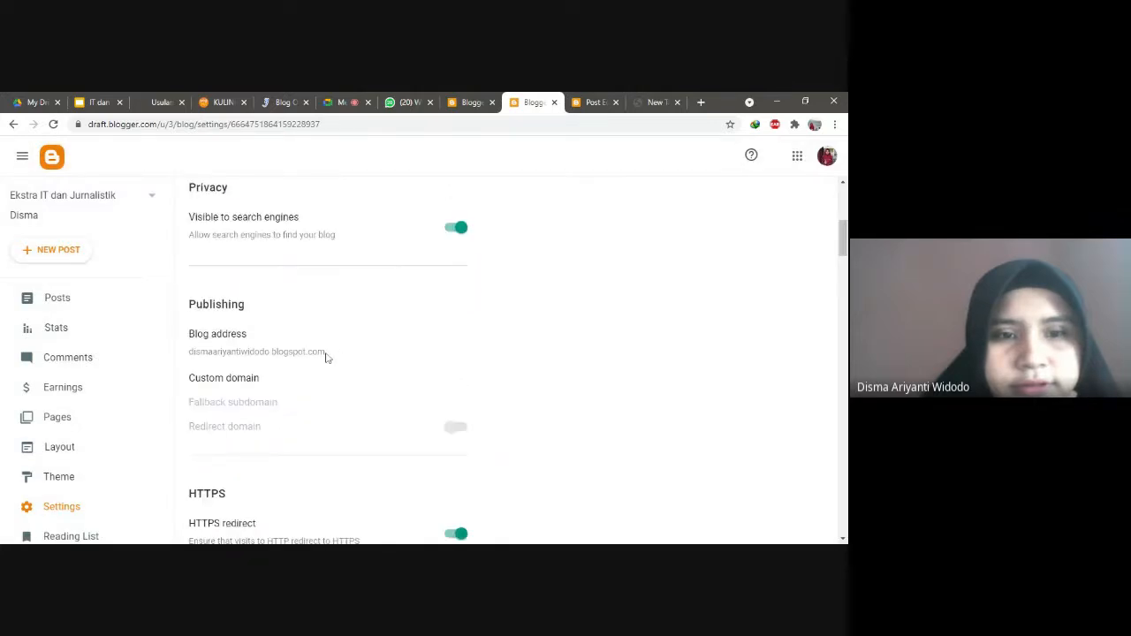
left_click_drag(325, 352, 192, 357)
key("ctrl+c")
left_click(191, 352)
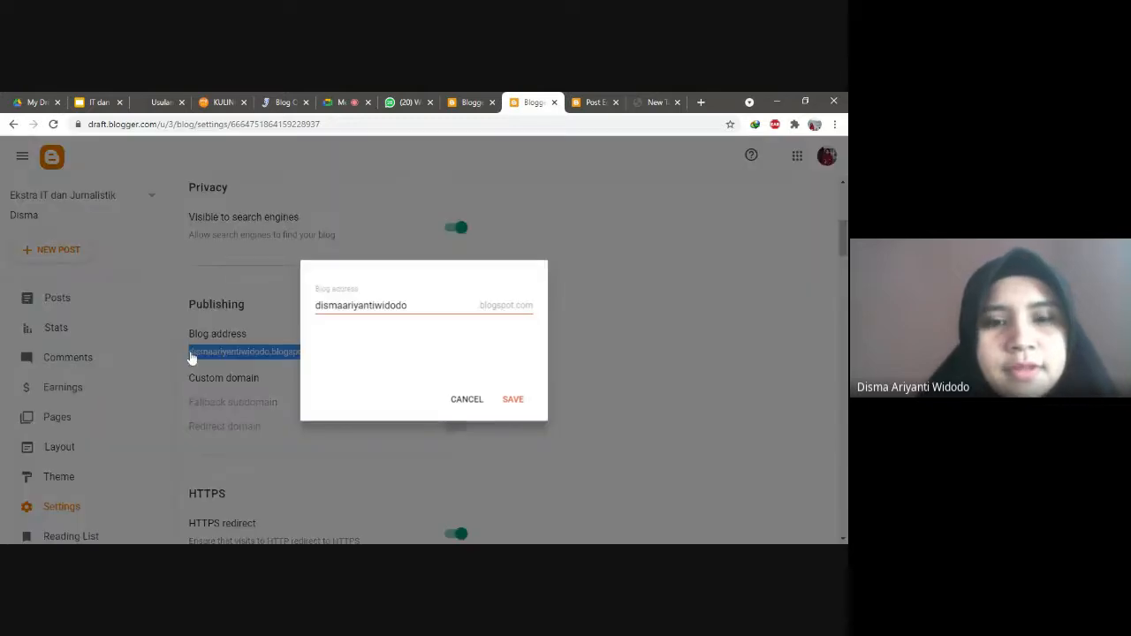
left_click(468, 399)
Step: Load the copied blog address in a new tab to view the live blog, still without posts
key("ctrl+t")
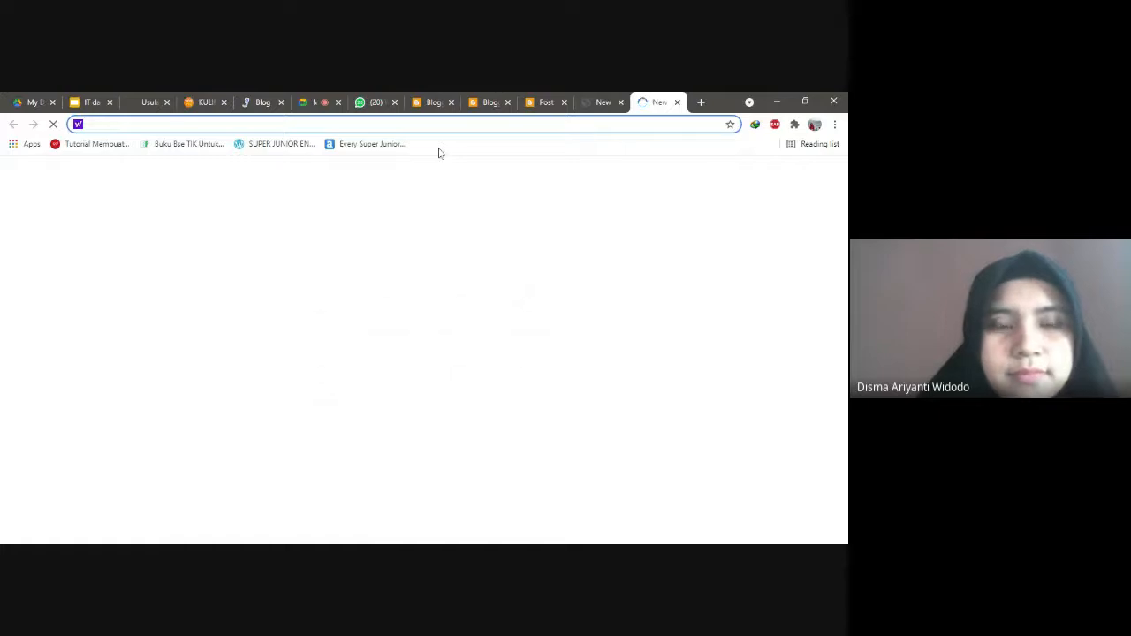
key("ctrl+v")
key("Return")
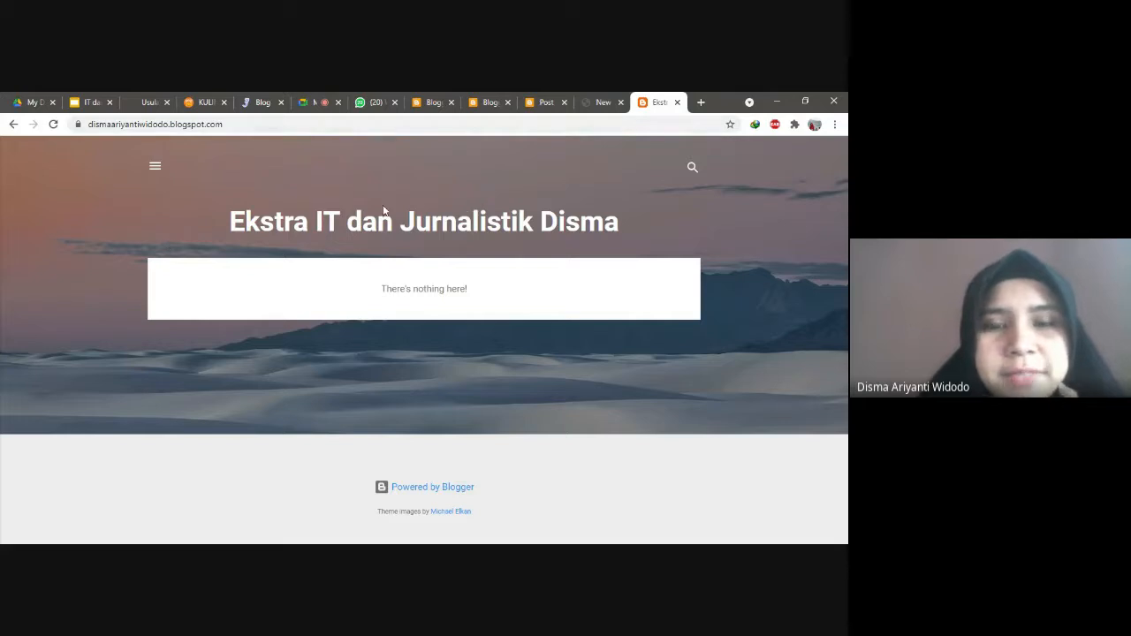
left_click(544, 100)
left_click(654, 104)
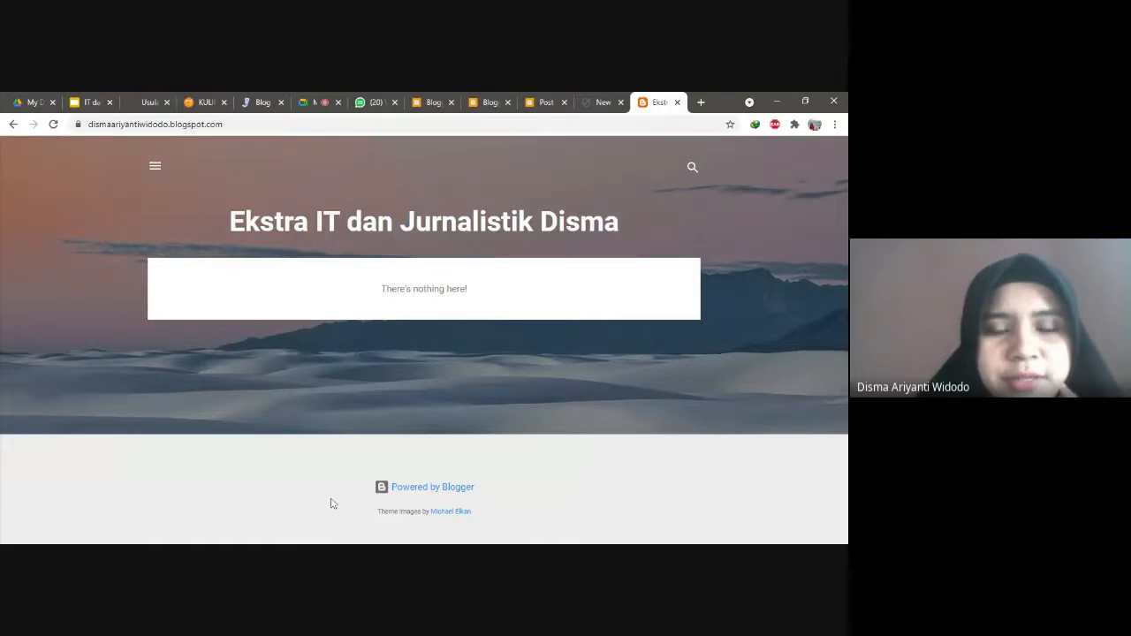
left_click(489, 101)
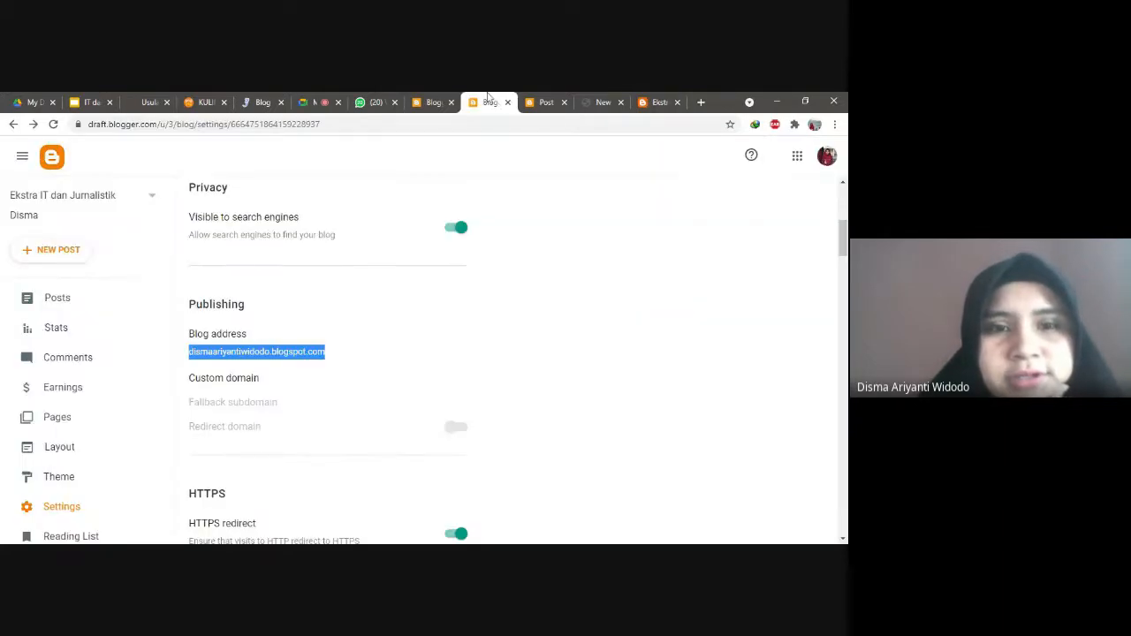
Step: Open the Guru Idola SMA Negeri 2 Grabag draft from Posts and publish it, confirming
left_click(438, 102)
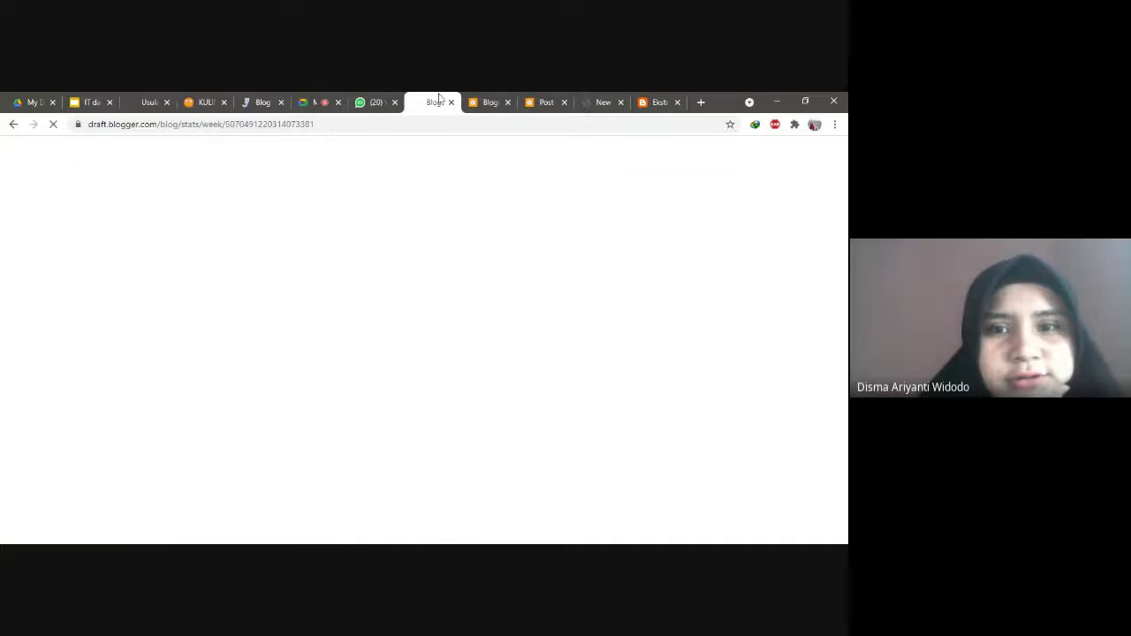
left_click(490, 102)
left_click(57, 299)
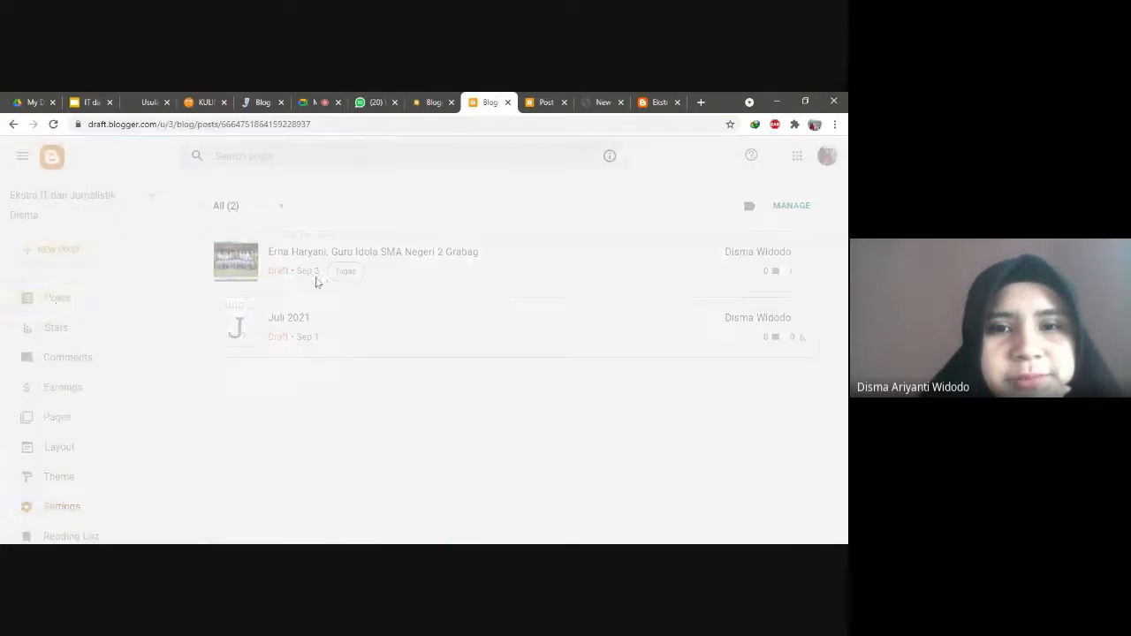
left_click(545, 262)
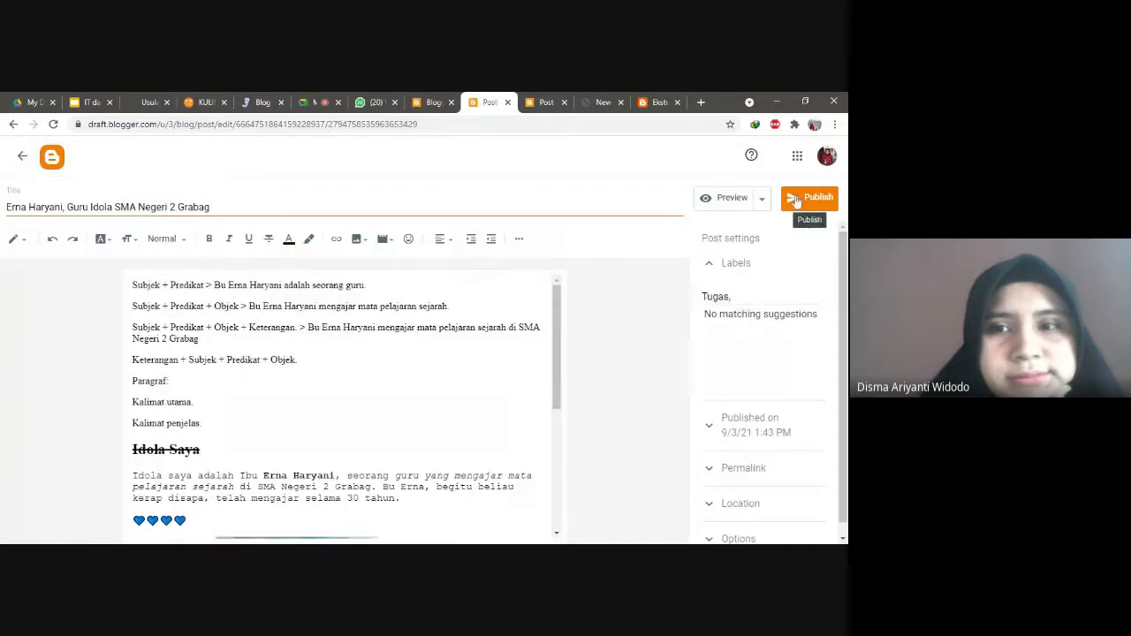
left_click(801, 200)
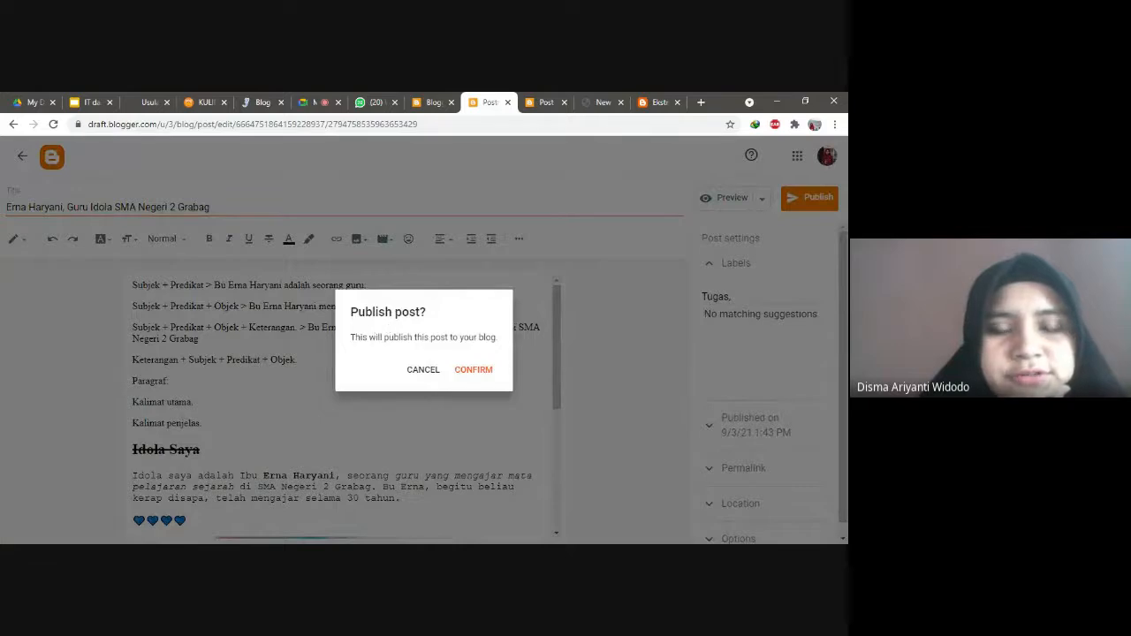
left_click(473, 375)
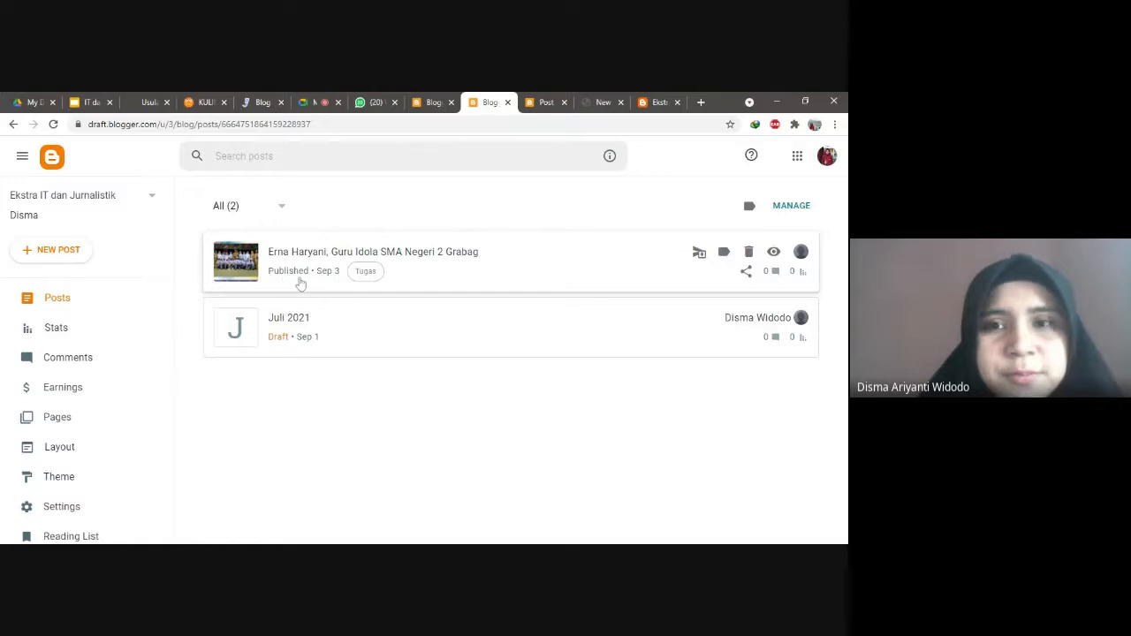
Step: Reload the live blog and scroll through the newly published Guru Idola post
left_click(657, 101)
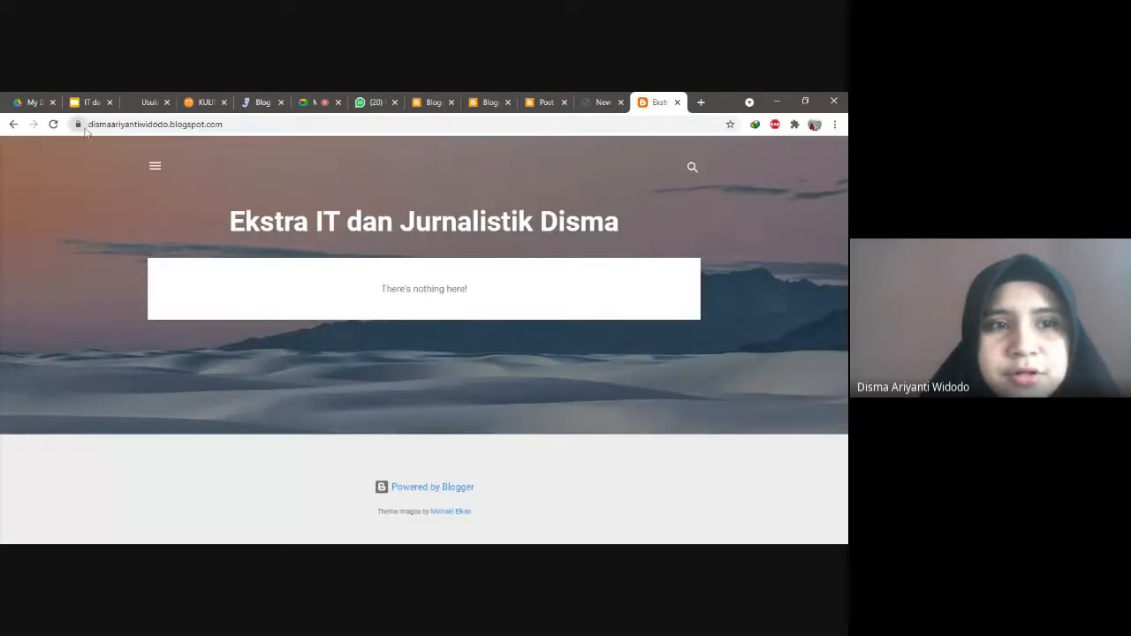
left_click(53, 124)
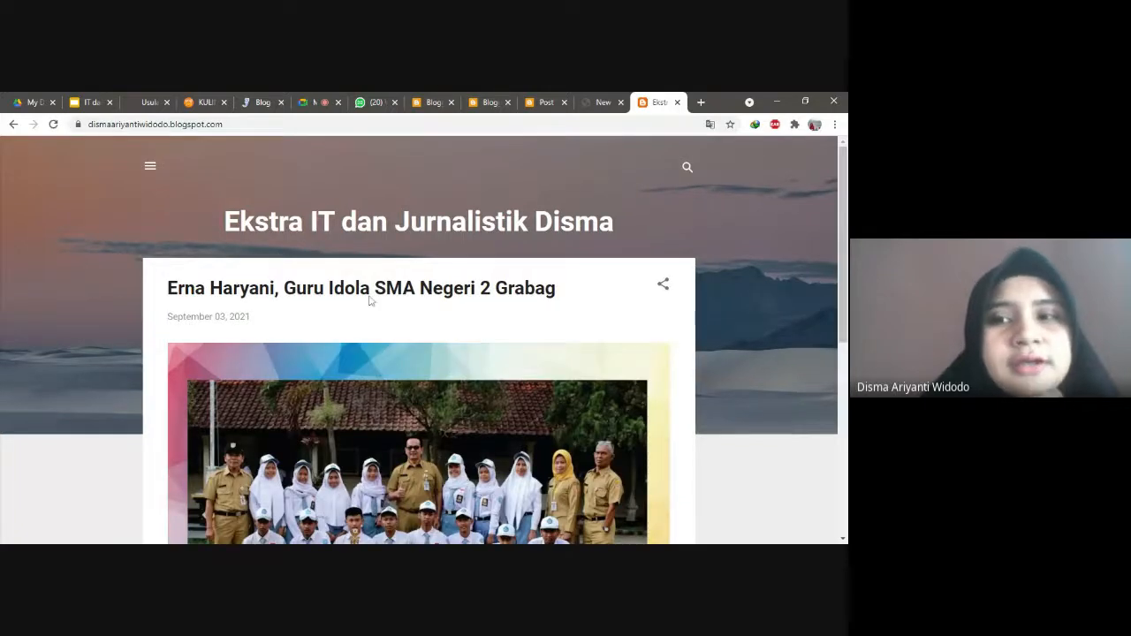
scroll(369, 301, "down", 4)
scroll(369, 300, "up", 3)
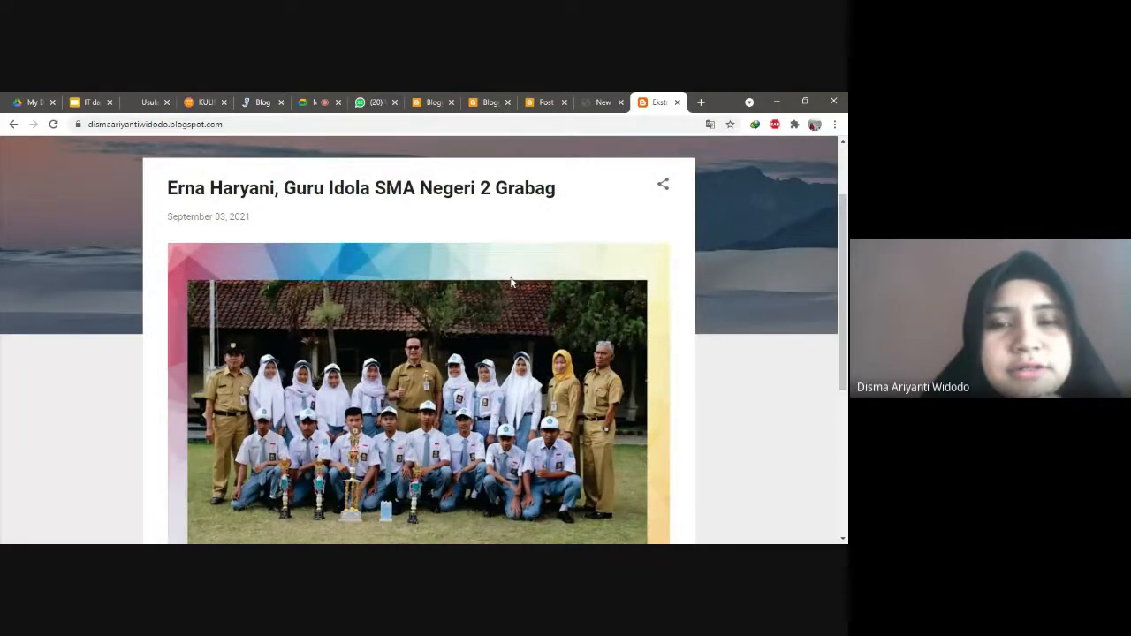
Step: Close the post Preview tab and go back to the Google Meet call
left_click(539, 102)
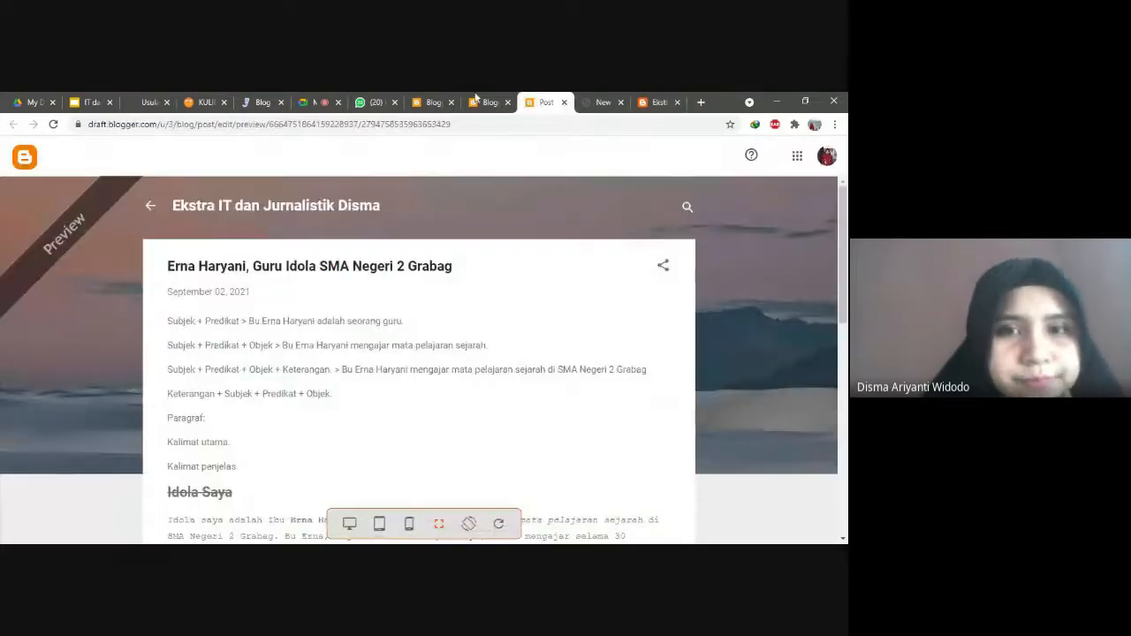
left_click(564, 102)
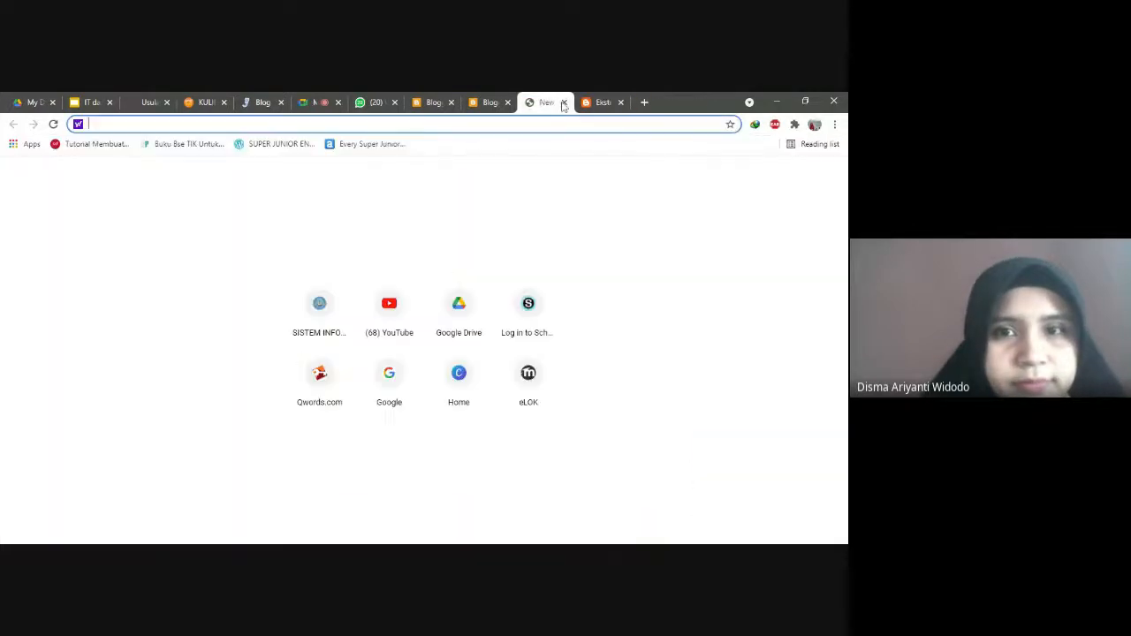
left_click(486, 102)
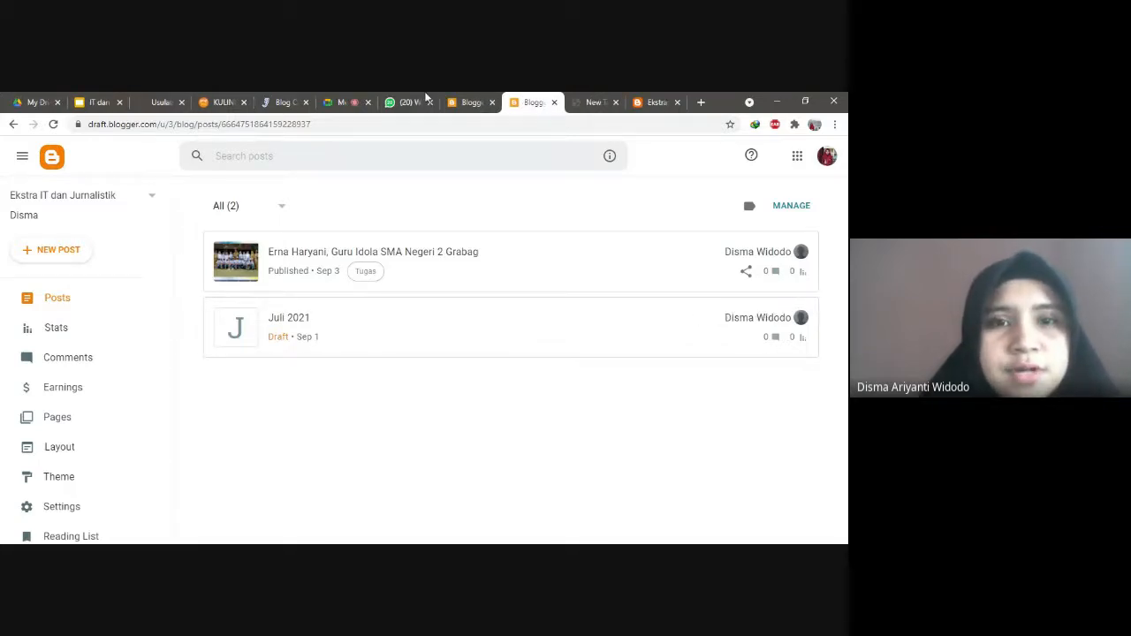
left_click(349, 102)
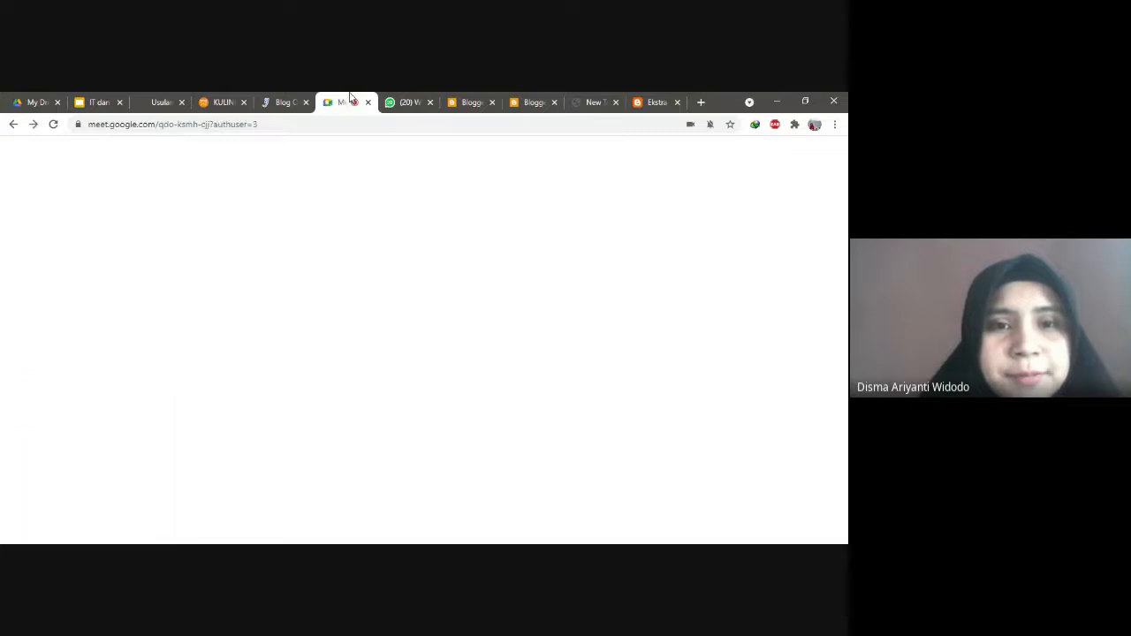